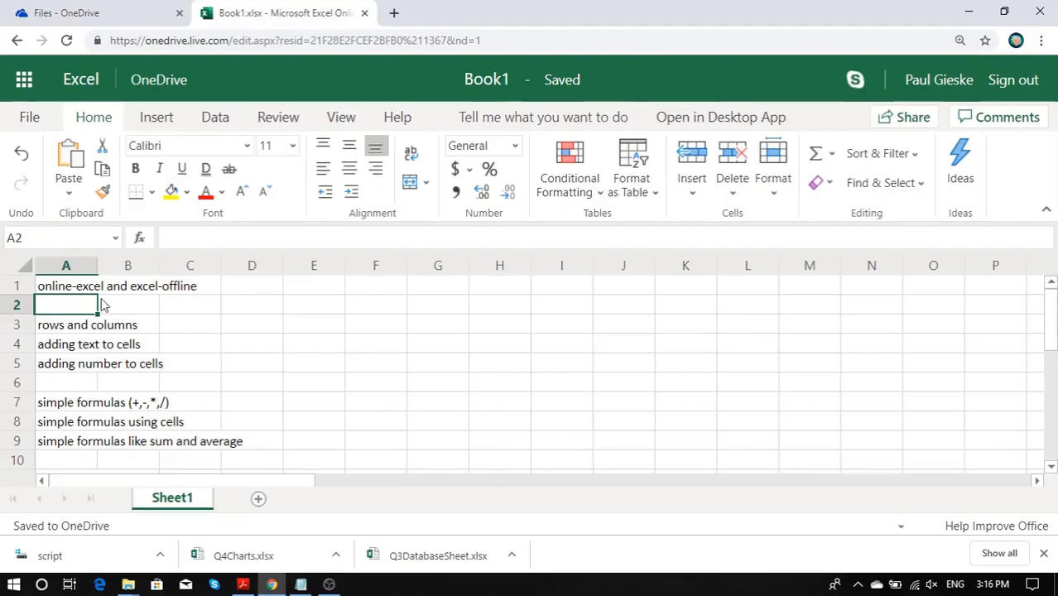
# Review the course outline entries in A1 to A9, from online and offline Excel to simple formulas
pyautogui.click(86, 288)
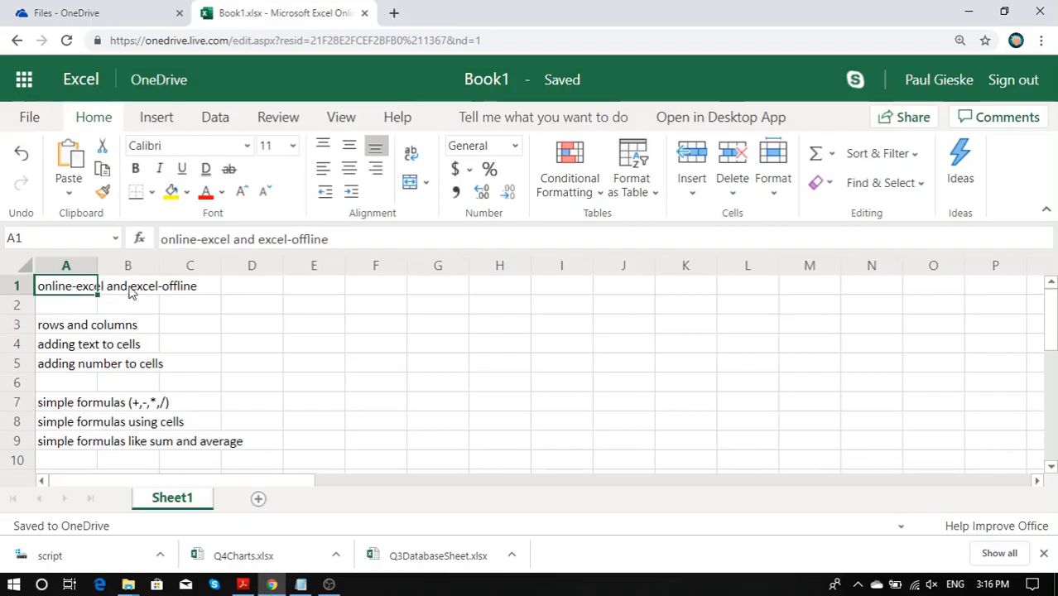
pyautogui.click(78, 311)
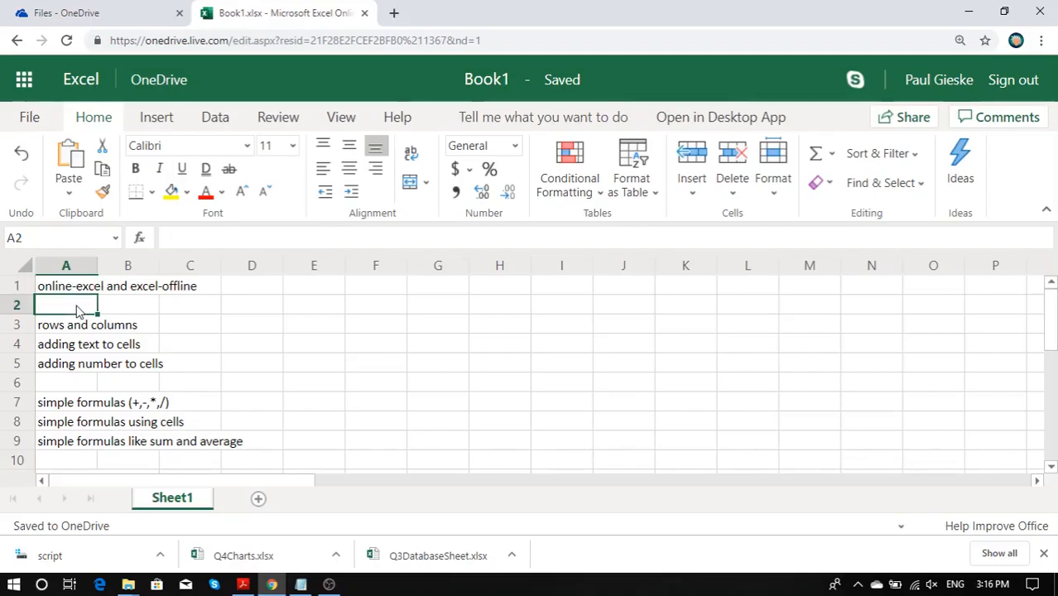
pyautogui.press('Down')
pyautogui.press('Down')
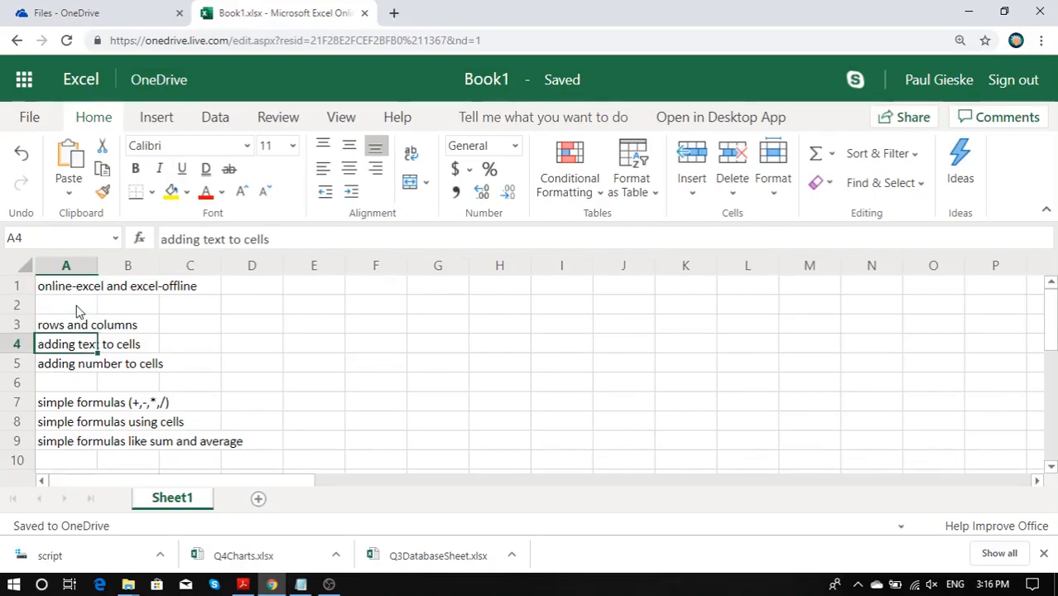
pyautogui.press('Down')
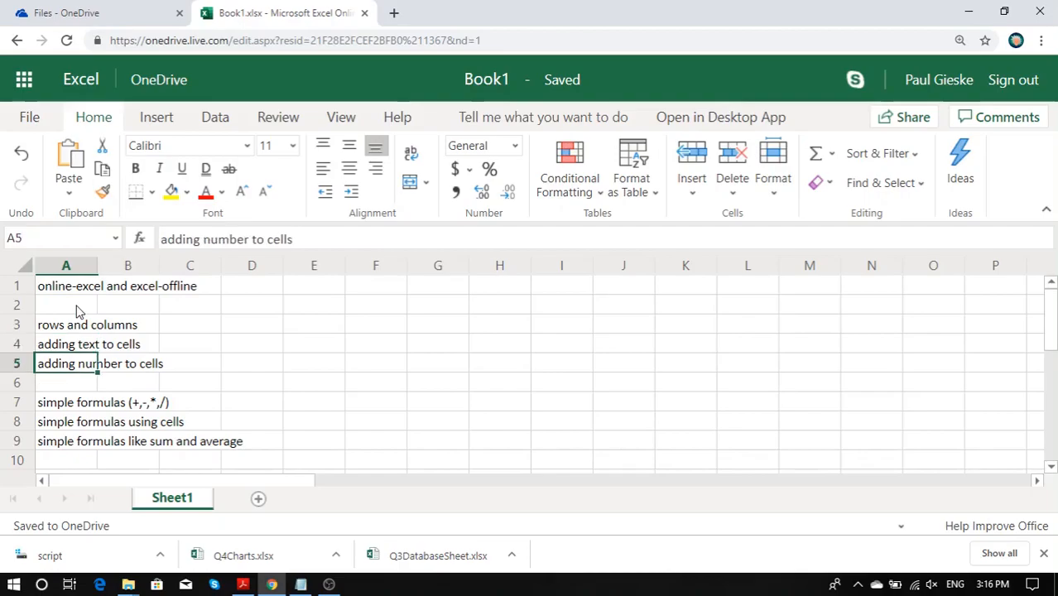
pyautogui.press('Down')
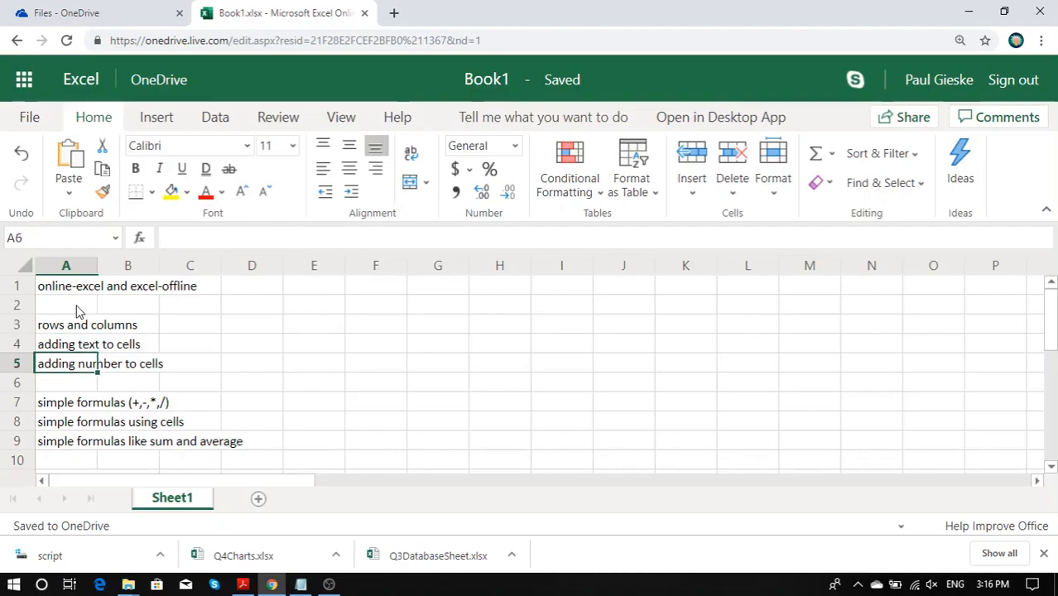
pyautogui.press('Down')
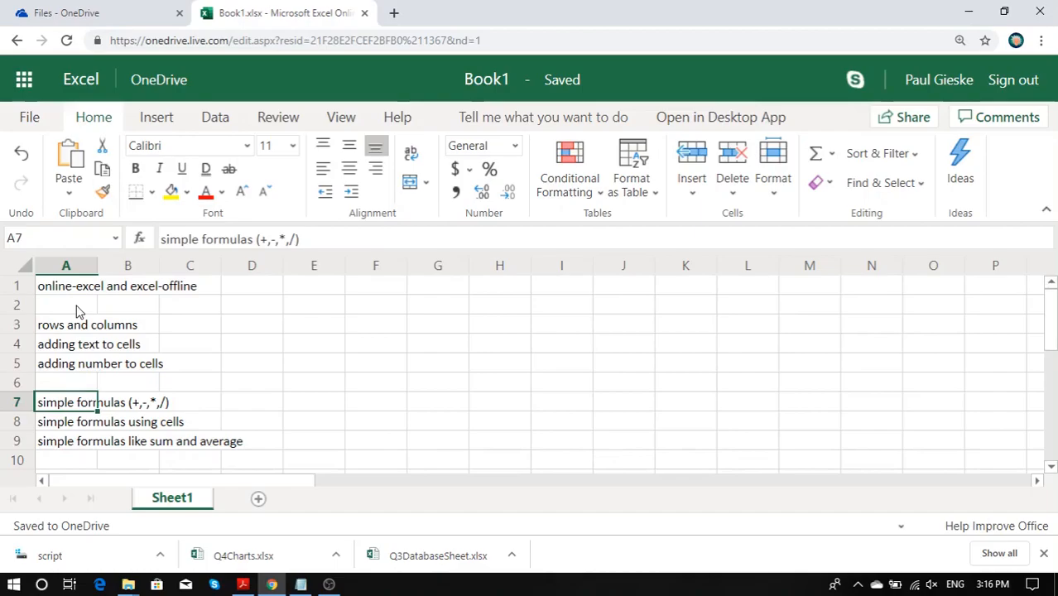
pyautogui.press('Down')
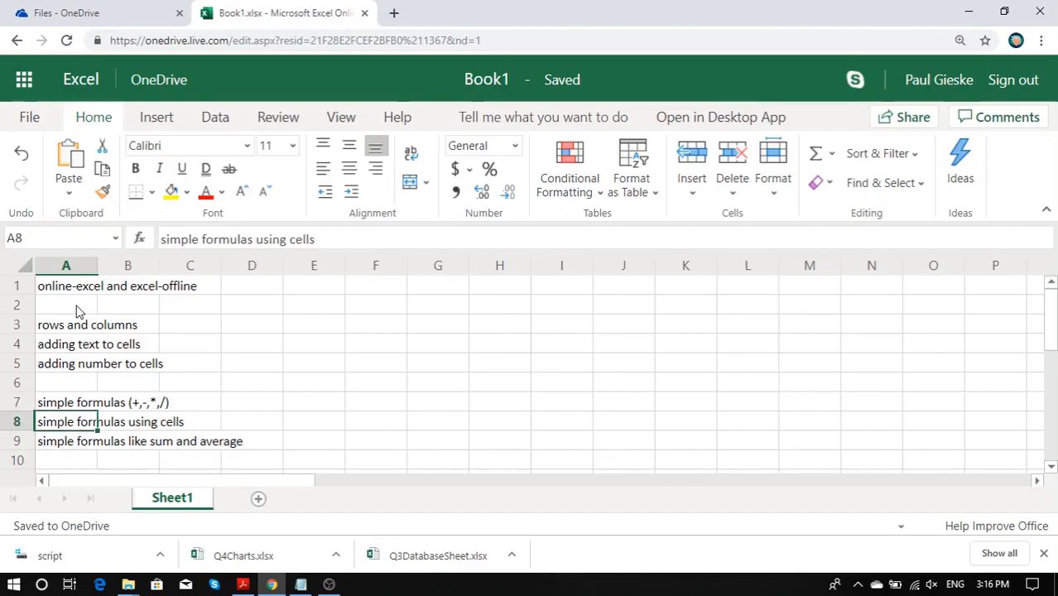
pyautogui.press('Down')
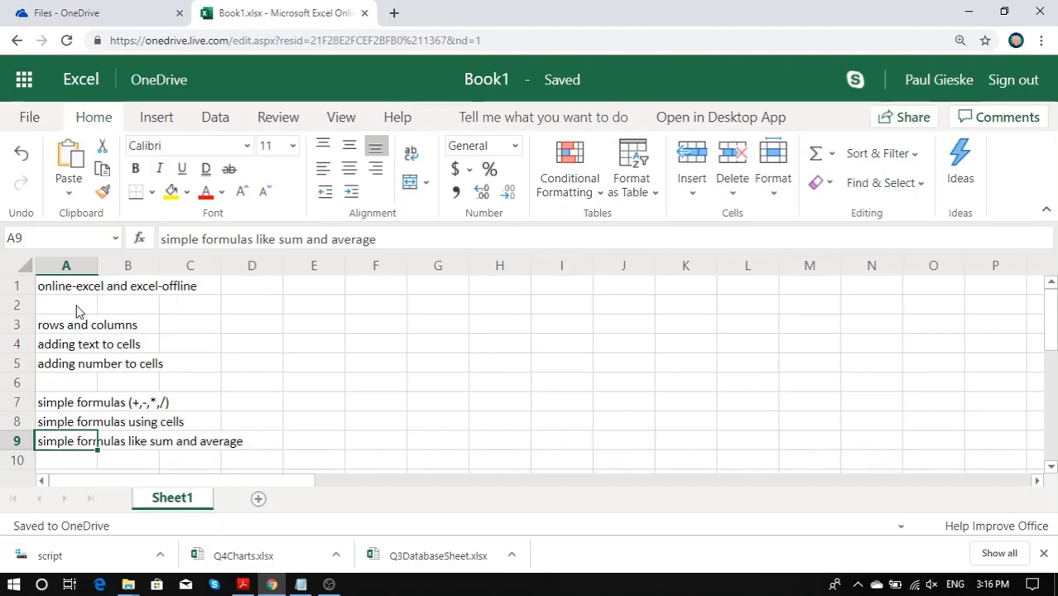
# Examine the Formatting section of the outline in A11 to A16, covering texts, numbers, cells, rows and columns
pyautogui.press('Down')
pyautogui.press('Down')
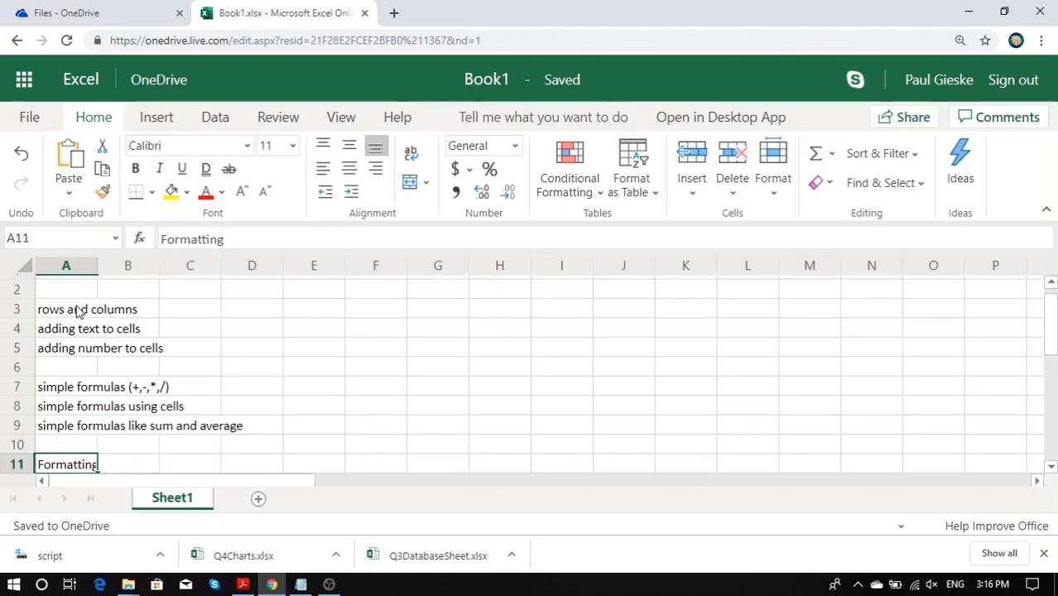
pyautogui.press('Down')
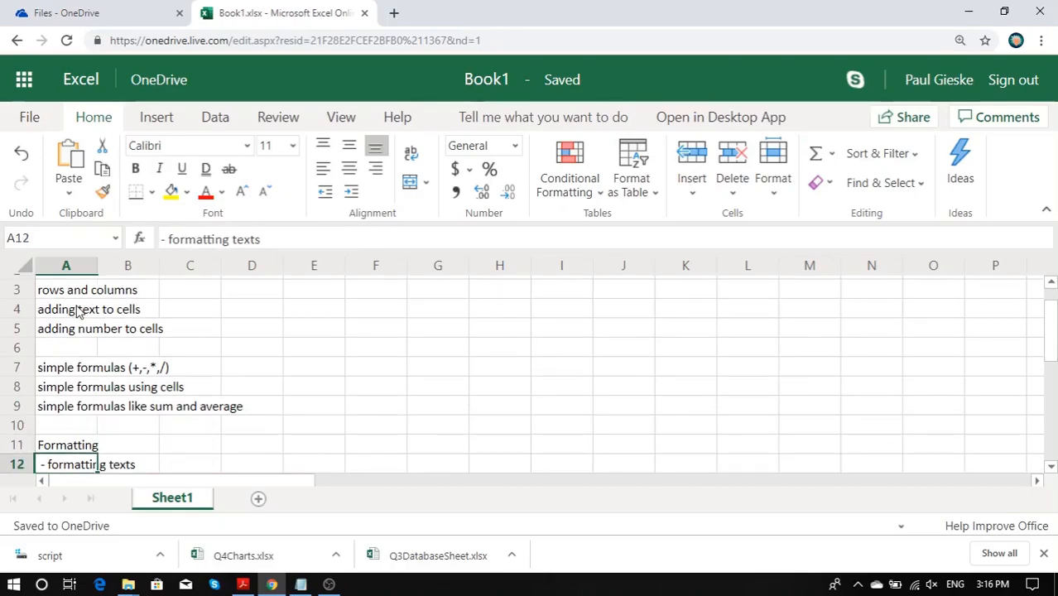
pyautogui.press('Down')
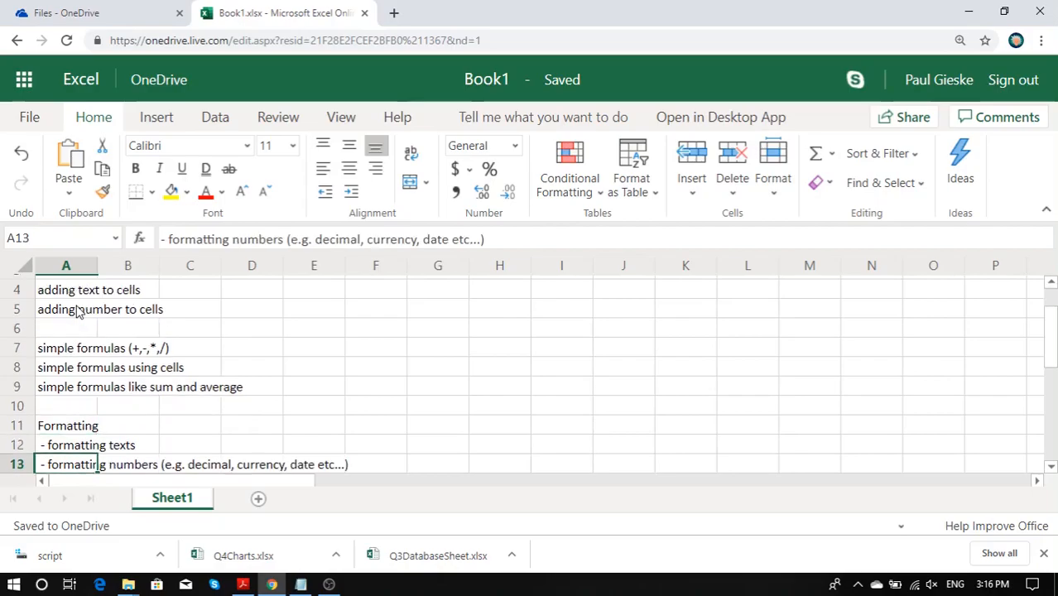
pyautogui.press('Down')
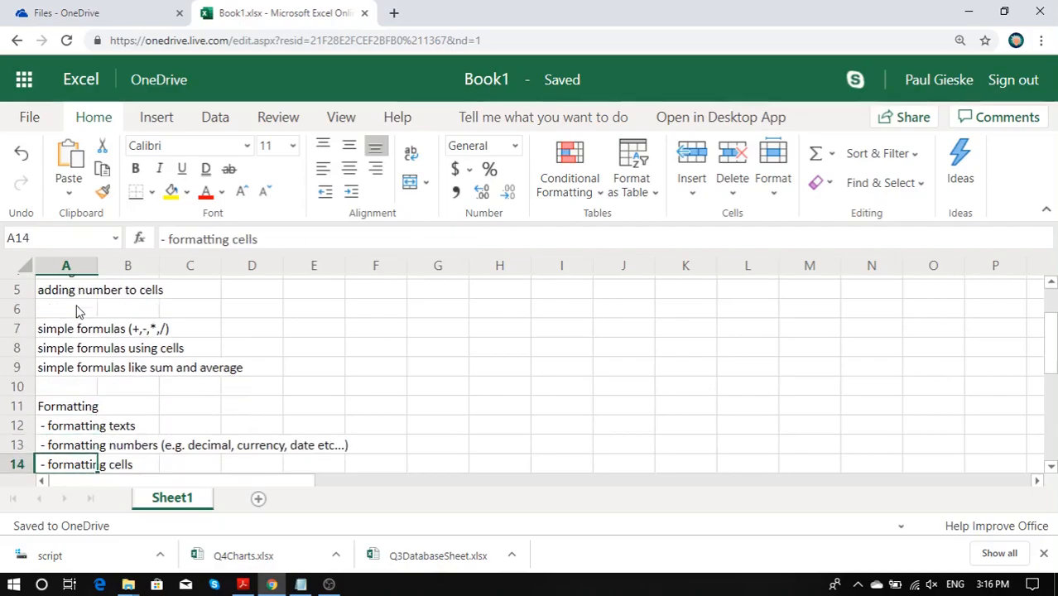
pyautogui.press('Down')
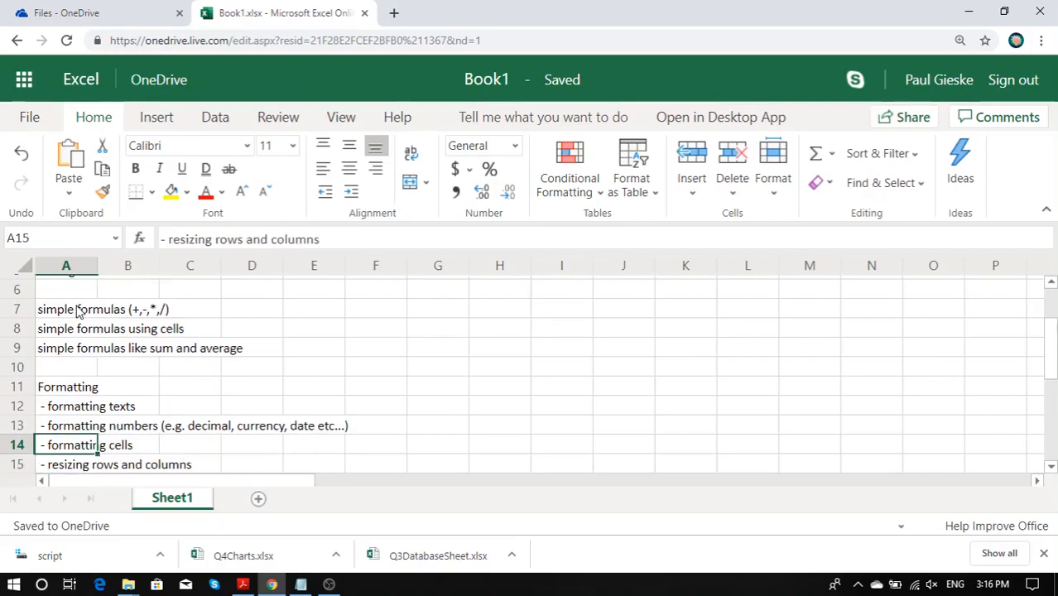
pyautogui.press('Down')
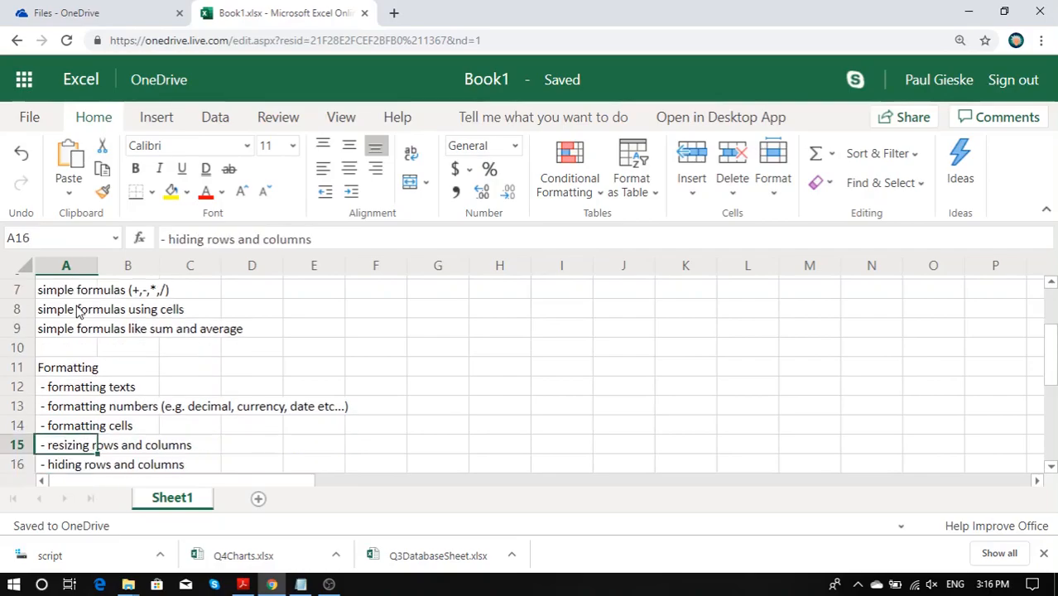
pyautogui.press('Down')
pyautogui.press('Down')
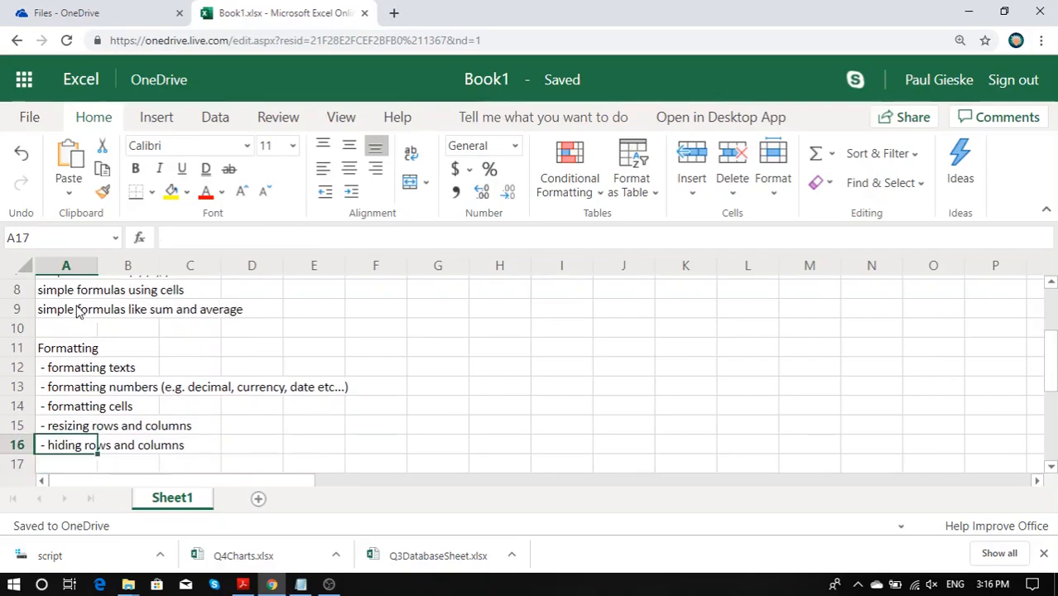
# Examine the Exploring excel, offline excel and holiday budget exercise entries in rows 18 to 28
pyautogui.press('Down')
pyautogui.press('Down')
pyautogui.press('Down')
pyautogui.press('Down')
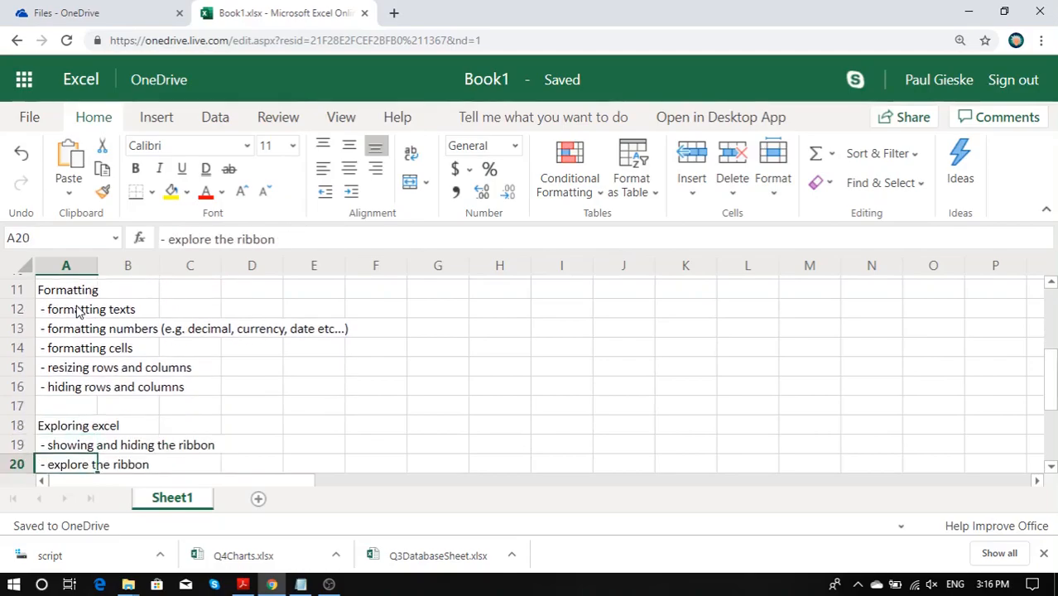
pyautogui.press('Down')
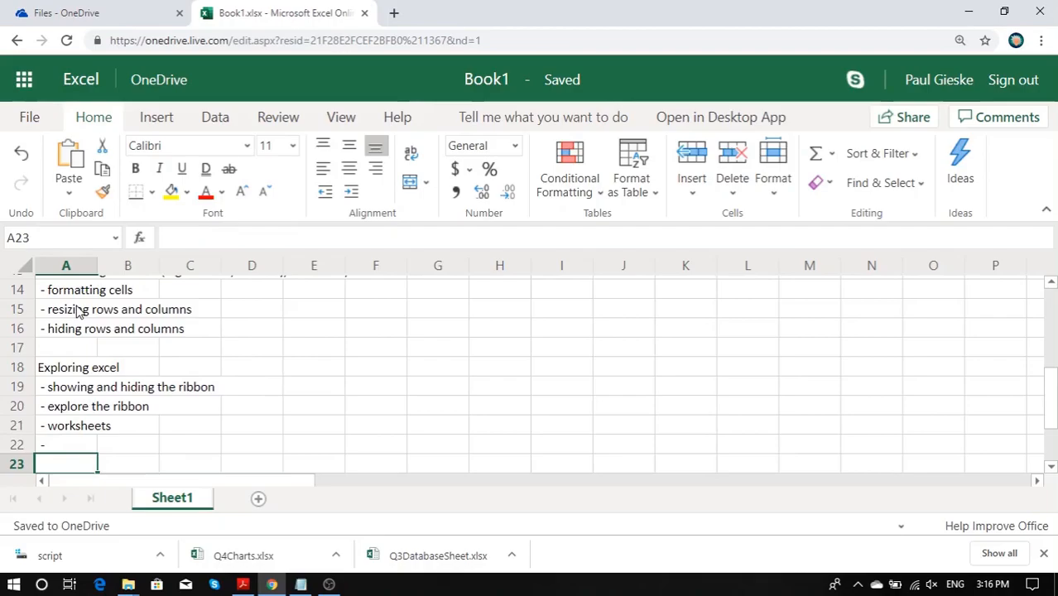
pyautogui.press('Down')
pyautogui.write('offline excel')
pyautogui.press('Return')
pyautogui.write('- downloading the files')
pyautogui.press('Return')
pyautogui.write('- for the remainder of this course we will only be using the offline version')
pyautogui.press('Return')
pyautogui.press('Down')
pyautogui.write('exercise - holiday budget')
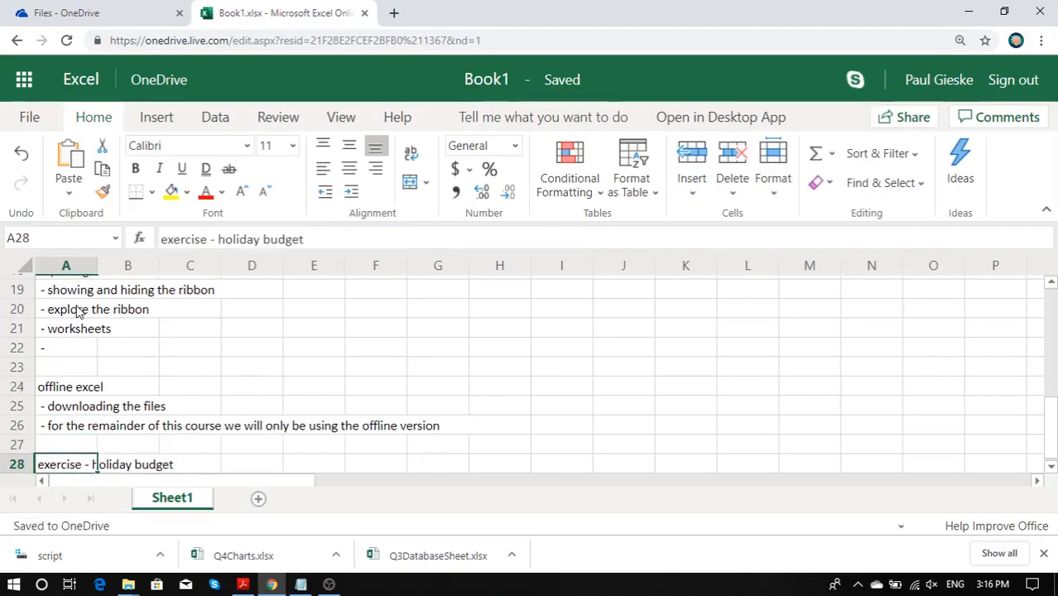
pyautogui.press('Return')
pyautogui.press('Down')
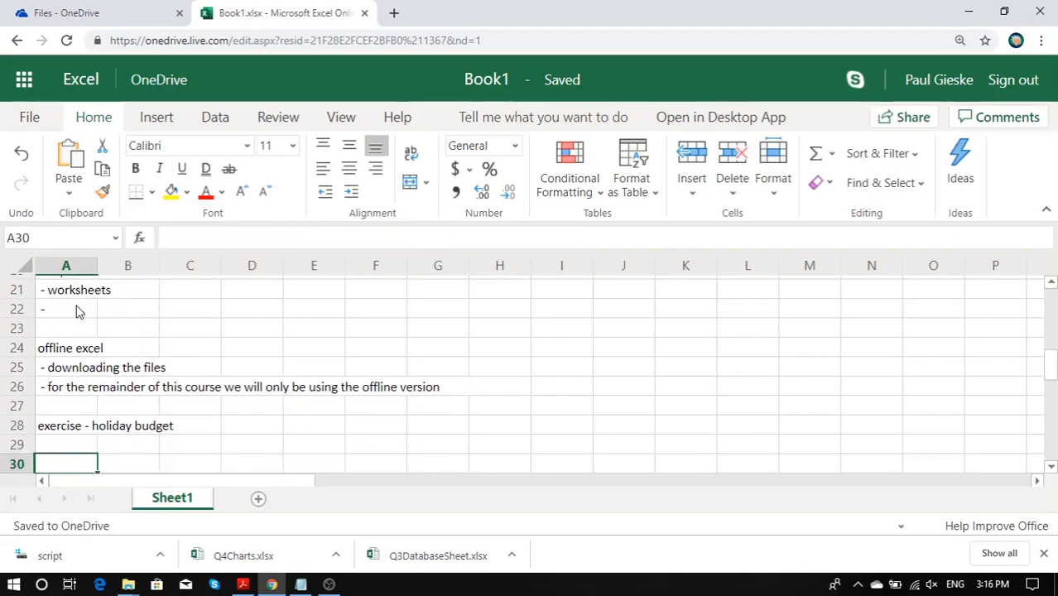
pyautogui.press('Up')
pyautogui.press('Up')
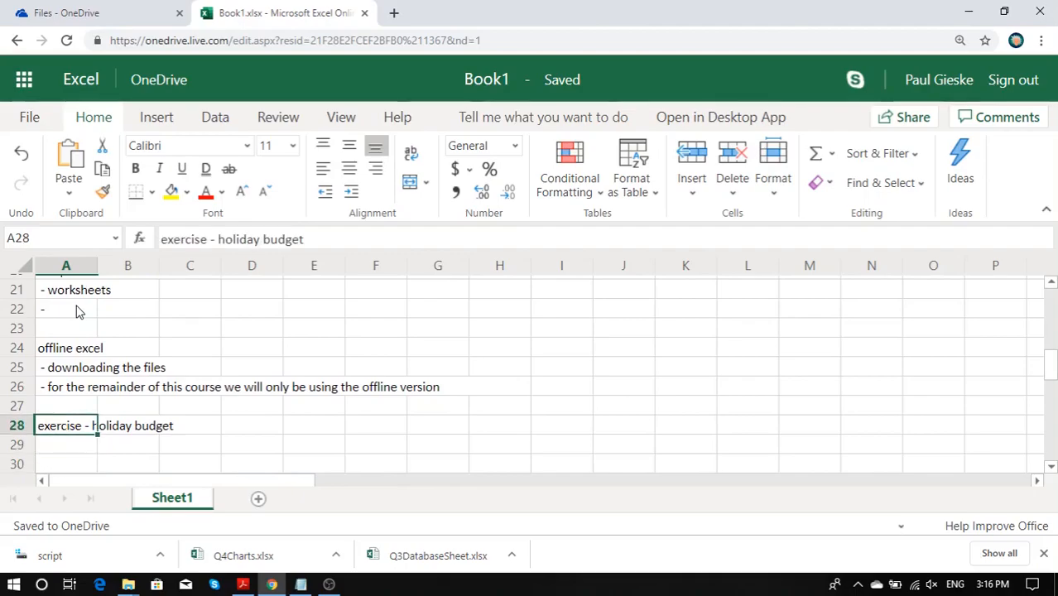
# Return to cell A1 at the start of the course outline
pyautogui.press('Up')
pyautogui.press('Up')
pyautogui.press('Up')
pyautogui.press('Up')
pyautogui.press('Up')
pyautogui.press('Up')
pyautogui.press('Up')
pyautogui.press('Up')
pyautogui.press('Up')
pyautogui.press('Up')
pyautogui.press('Up')
pyautogui.press('Up')
pyautogui.press('Up')
pyautogui.press('Up')
pyautogui.press('Up')
pyautogui.press('Up')
pyautogui.press('Up')
pyautogui.press('Up')
pyautogui.press('Up')
pyautogui.press('Up')
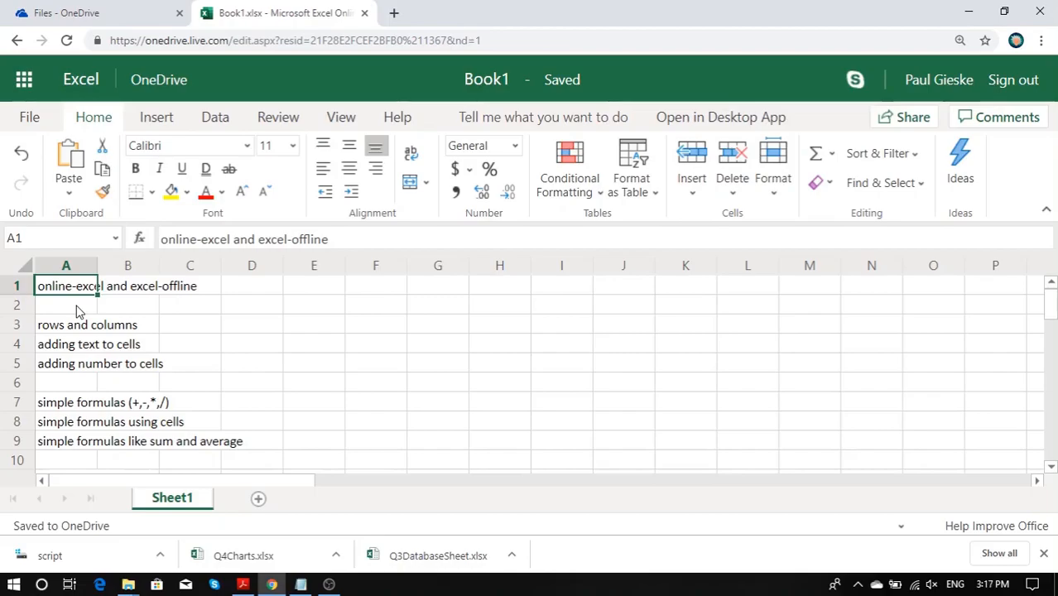
pyautogui.click(46, 10)
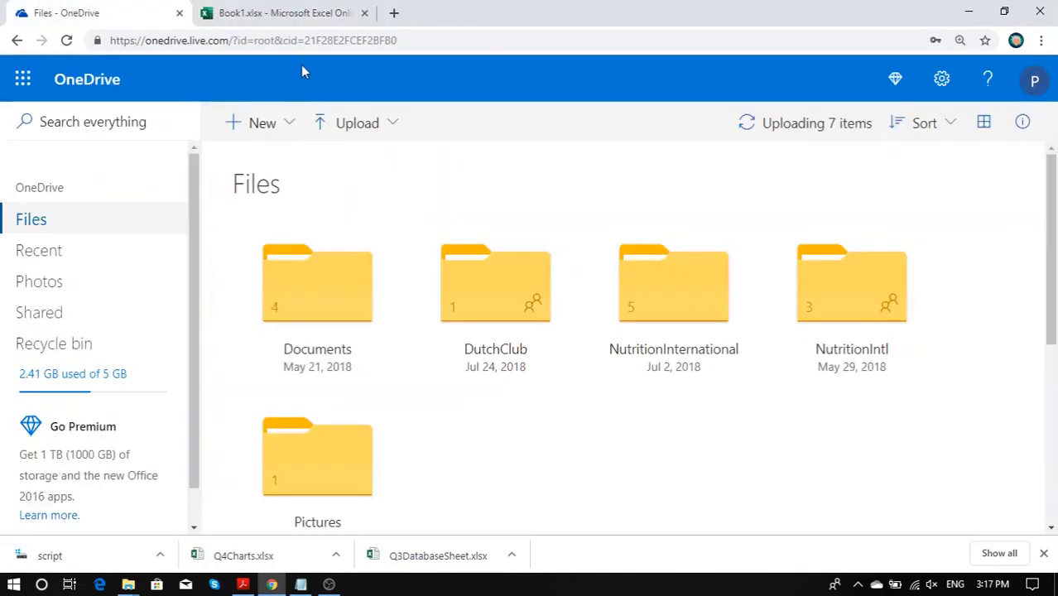
pyautogui.click(396, 14)
pyautogui.write('www.onedrive.com')
pyautogui.press('Return')
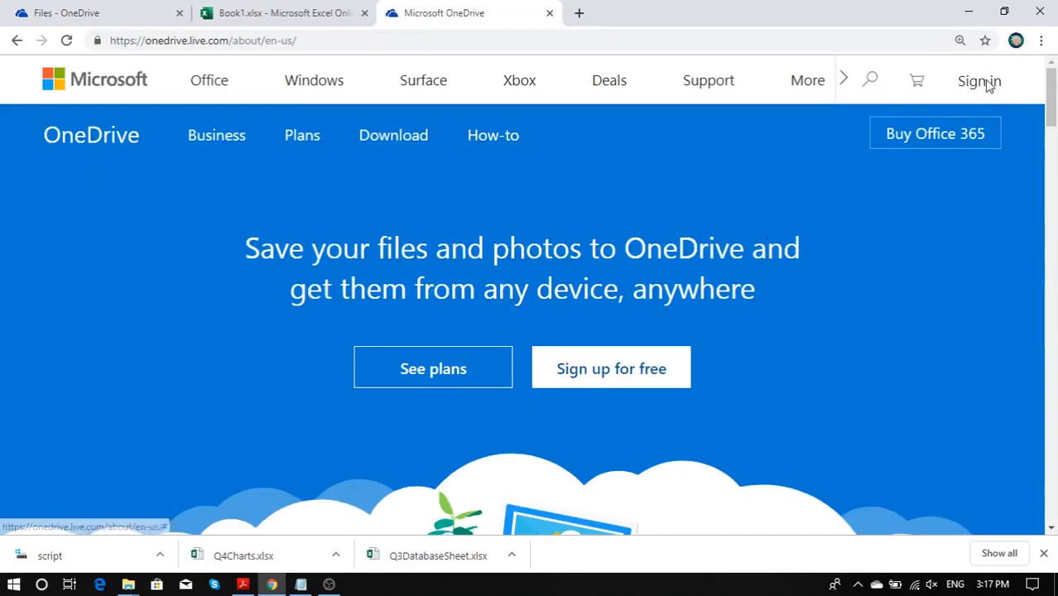
# Sign in to OneDrive with the account's e-mail address and open the Example folder inside NutritionInternational
pyautogui.click(986, 84)
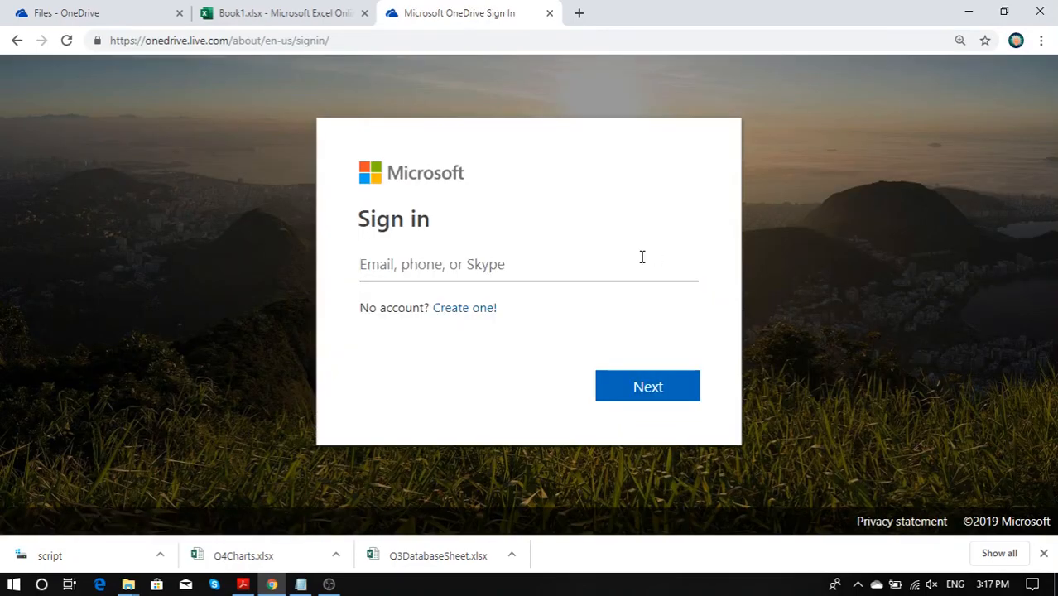
pyautogui.write('payl')
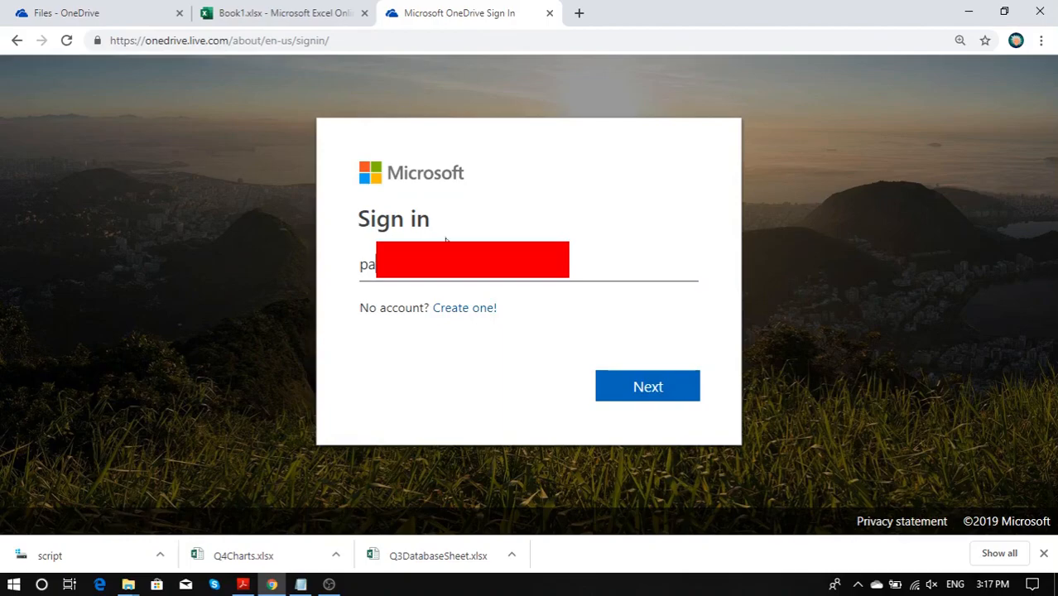
pyautogui.press('Return')
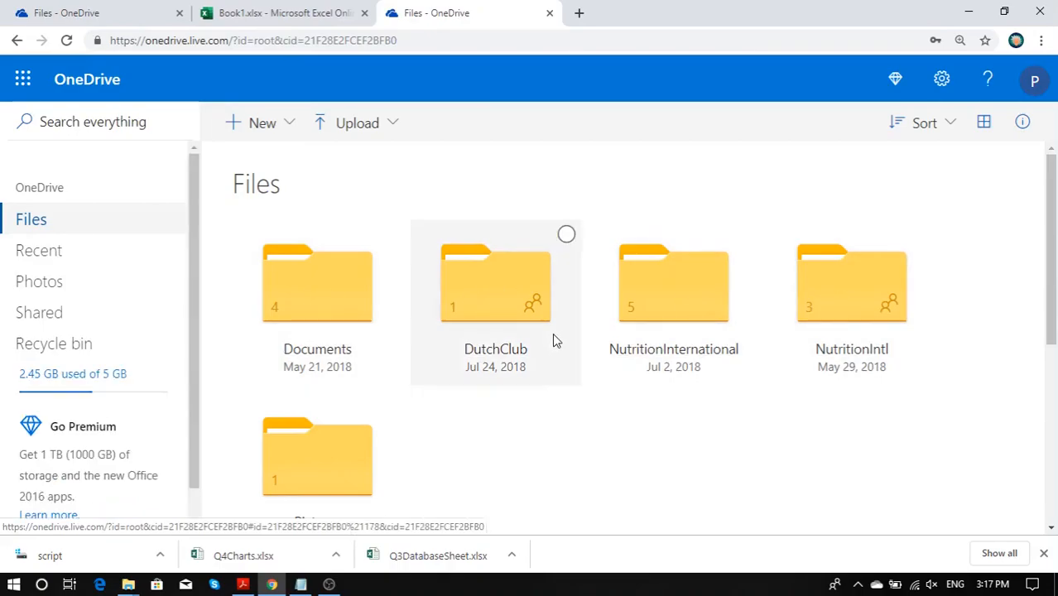
pyautogui.click(637, 308)
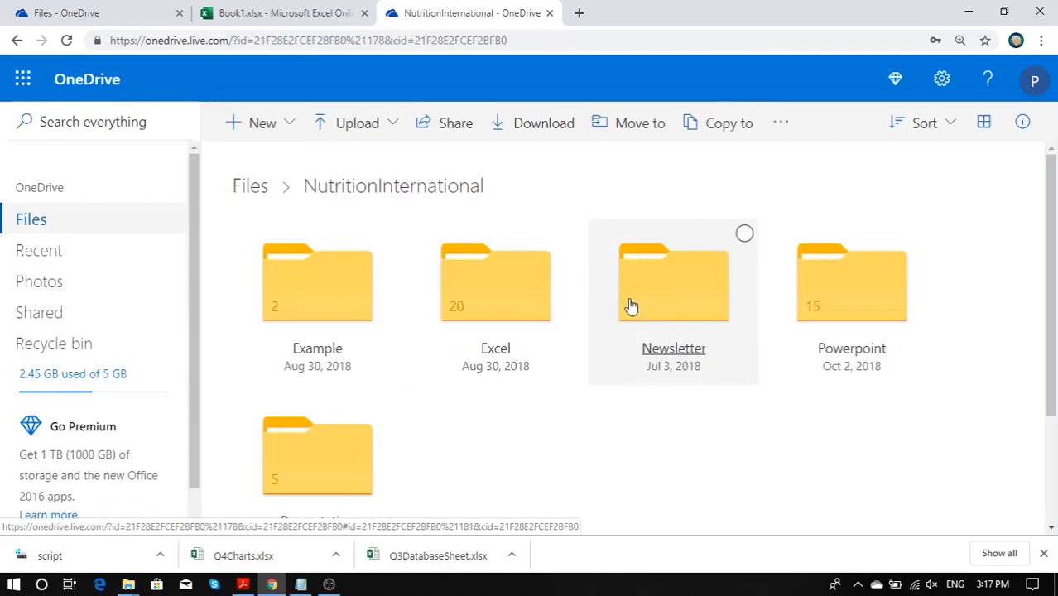
pyautogui.click(329, 291)
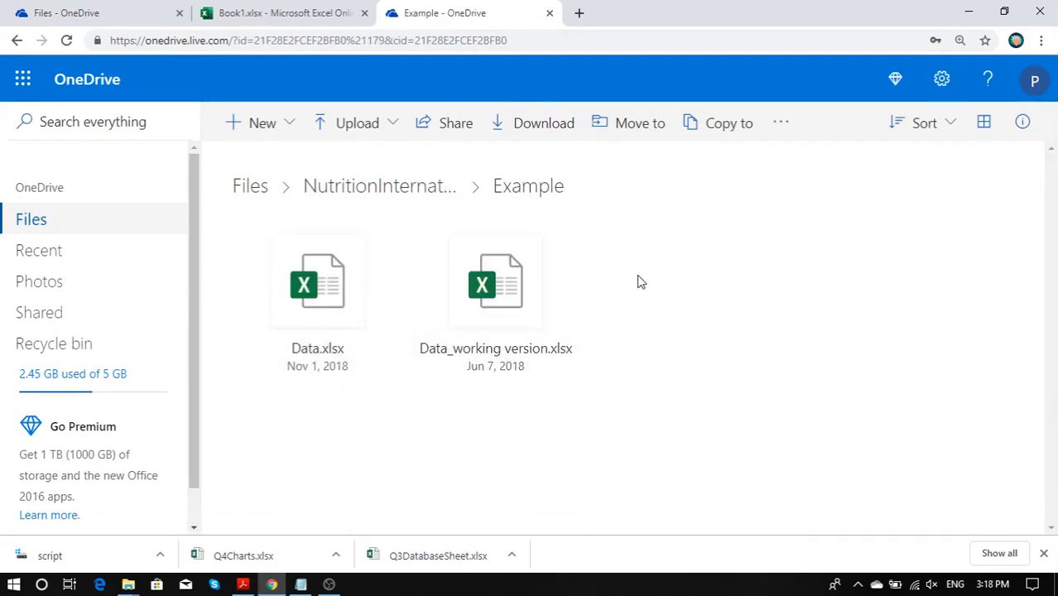
# Create a new Excel workbook in the Example folder and close its browser tab
pyautogui.click(290, 124)
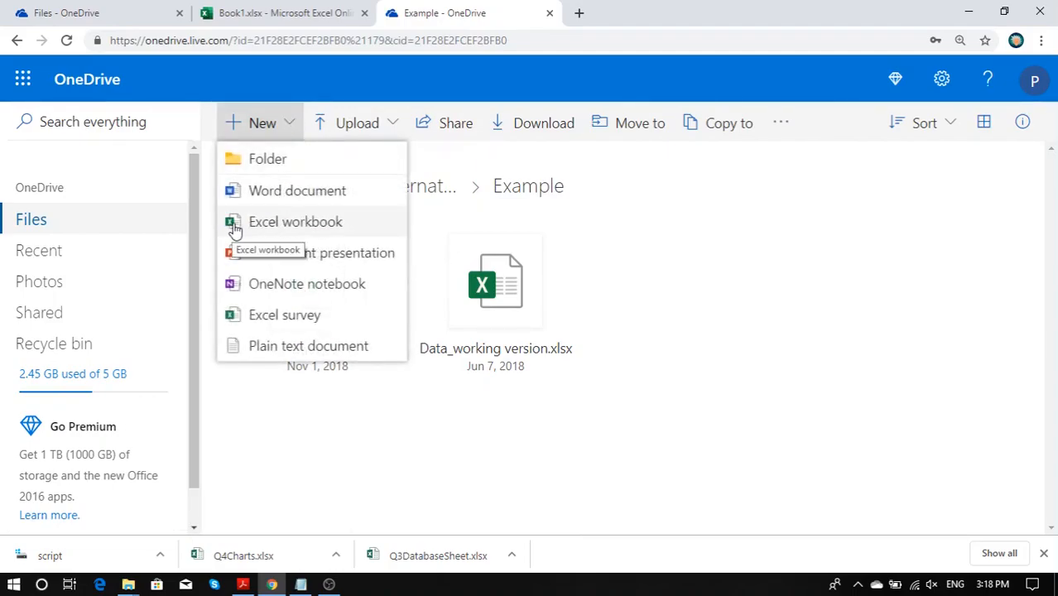
pyautogui.click(260, 229)
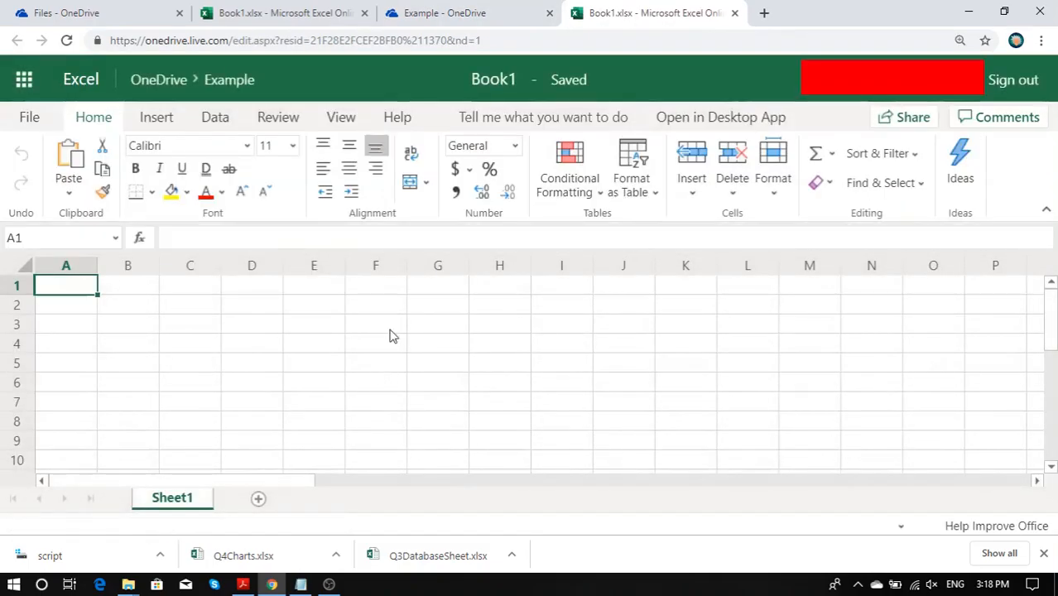
pyautogui.click(735, 14)
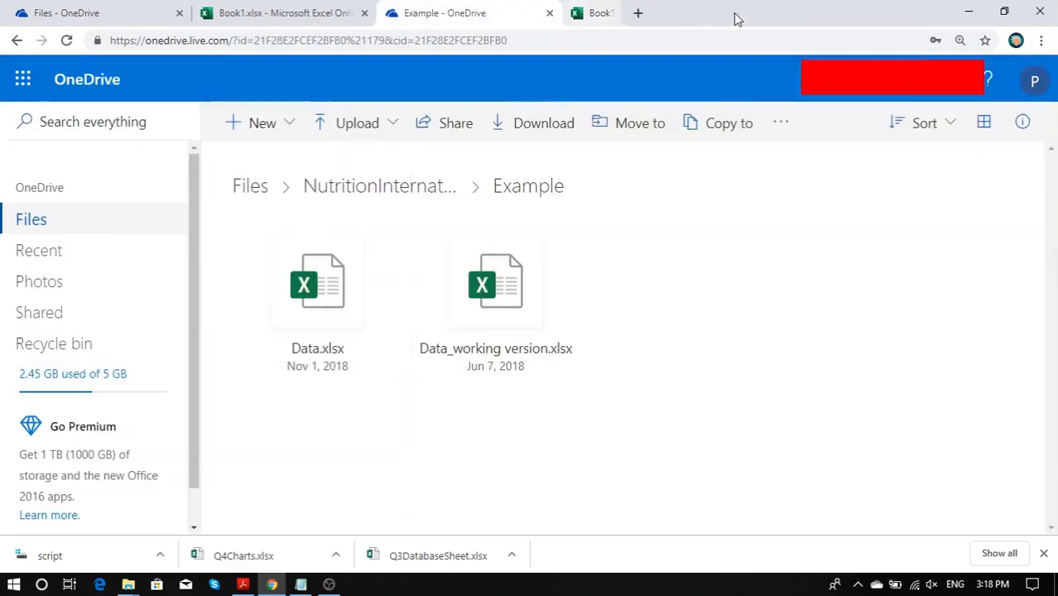
# Delete the Book1.xlsx workbook from the Example folder
pyautogui.click(388, 234)
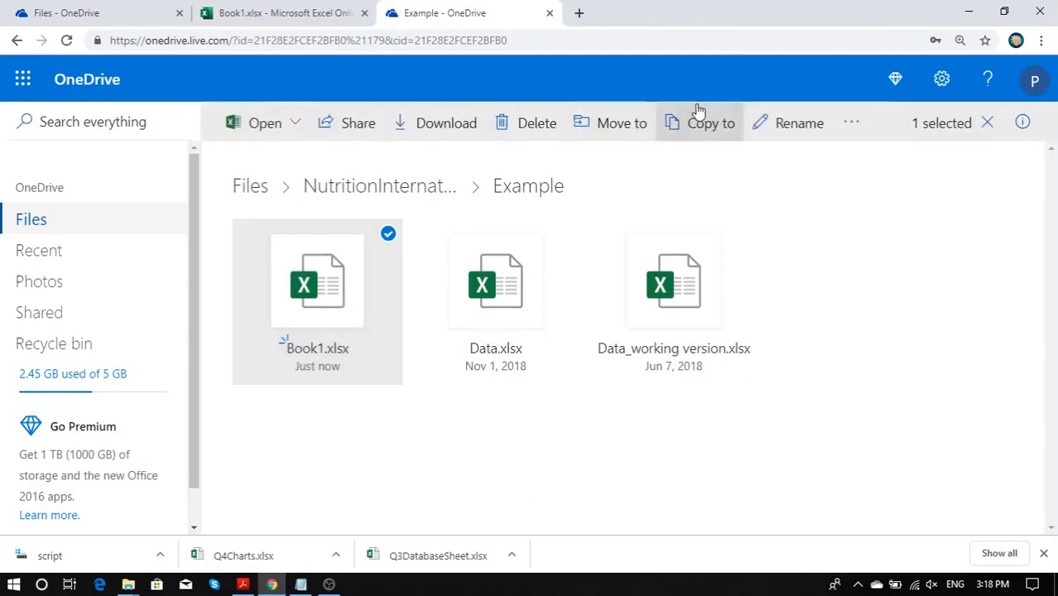
pyautogui.click(534, 125)
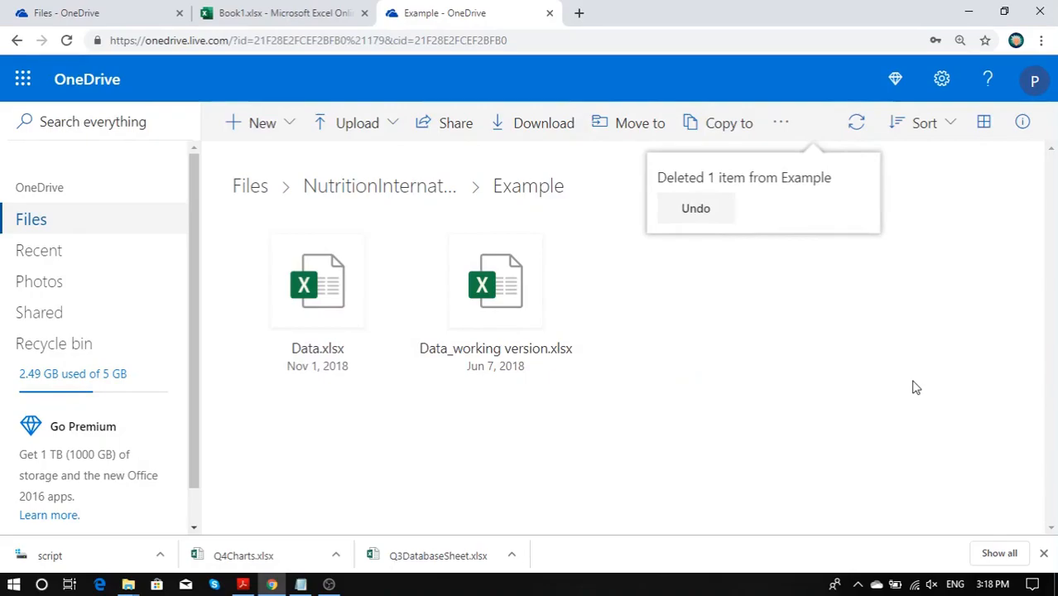
# Start the Excel 2013 desktop app and create a blank workbook
pyautogui.press('super')
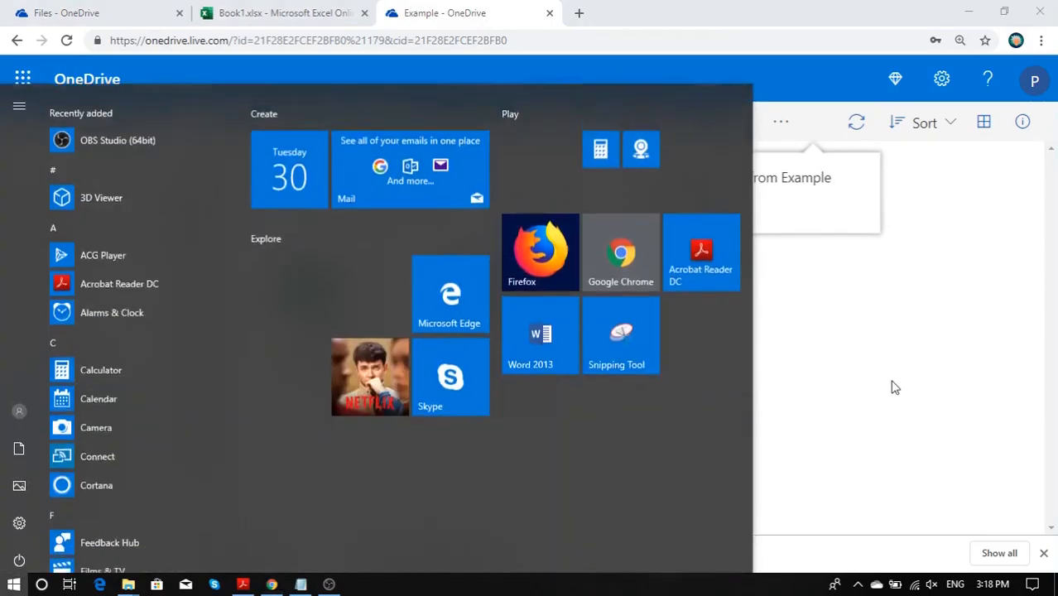
pyautogui.write('excel')
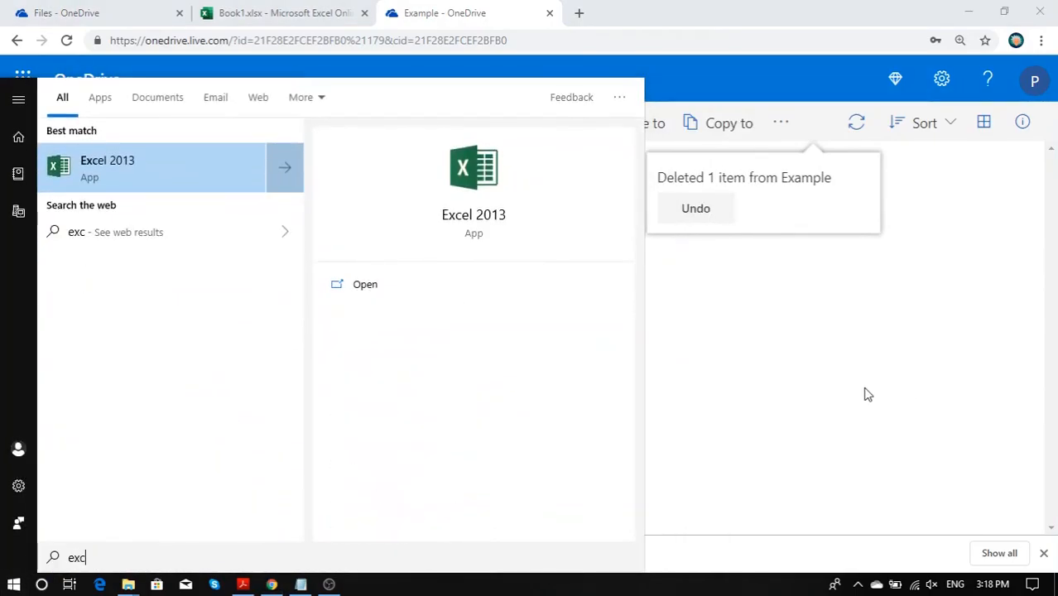
pyautogui.click(83, 170)
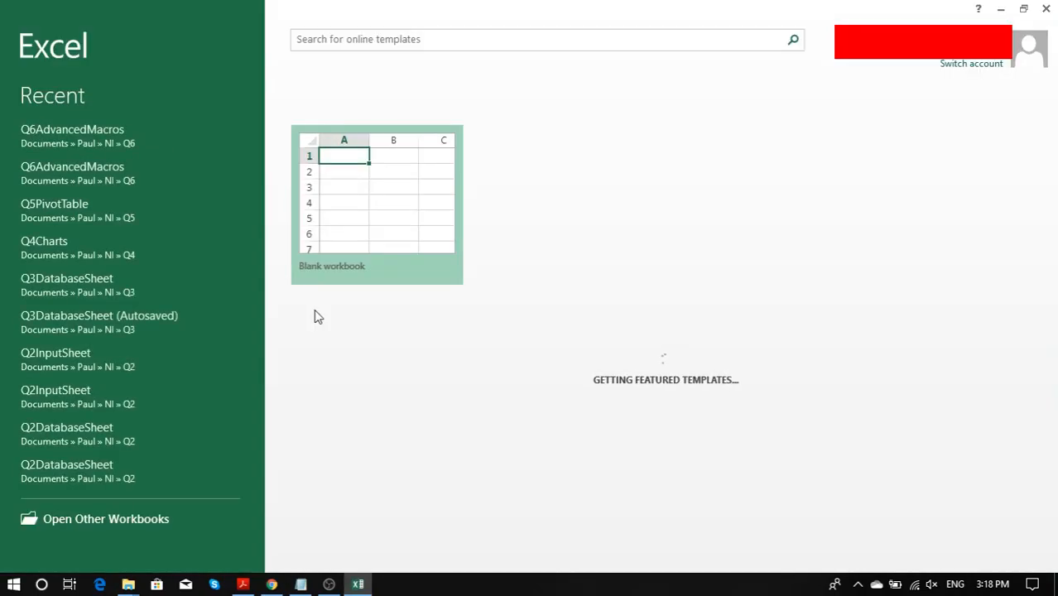
pyautogui.click(372, 205)
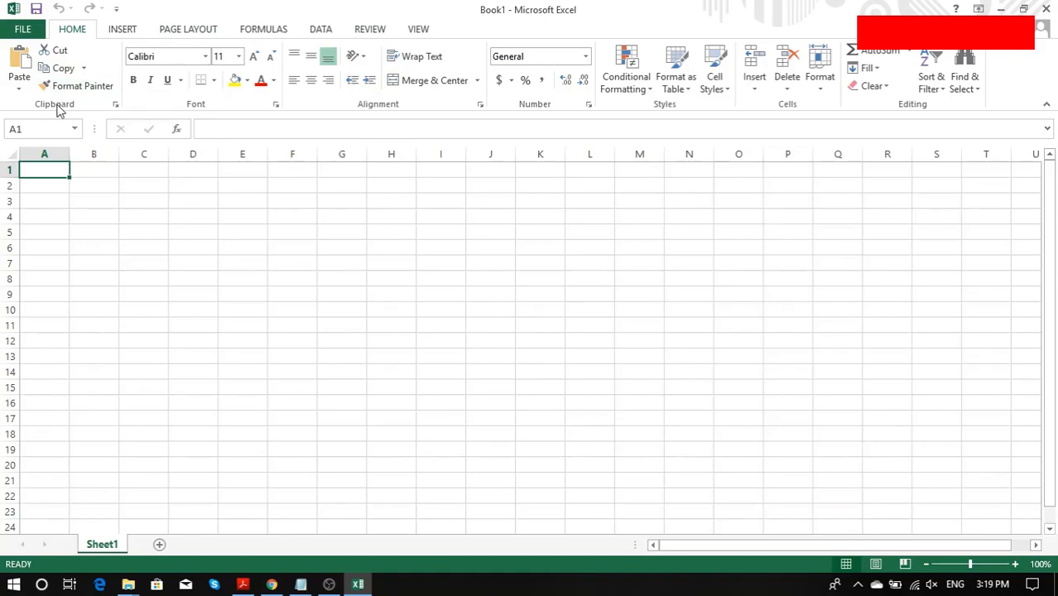
# Collapse the ribbon, show its View and Home commands temporarily, and pin the ribbon open again
pyautogui.click(1047, 110)
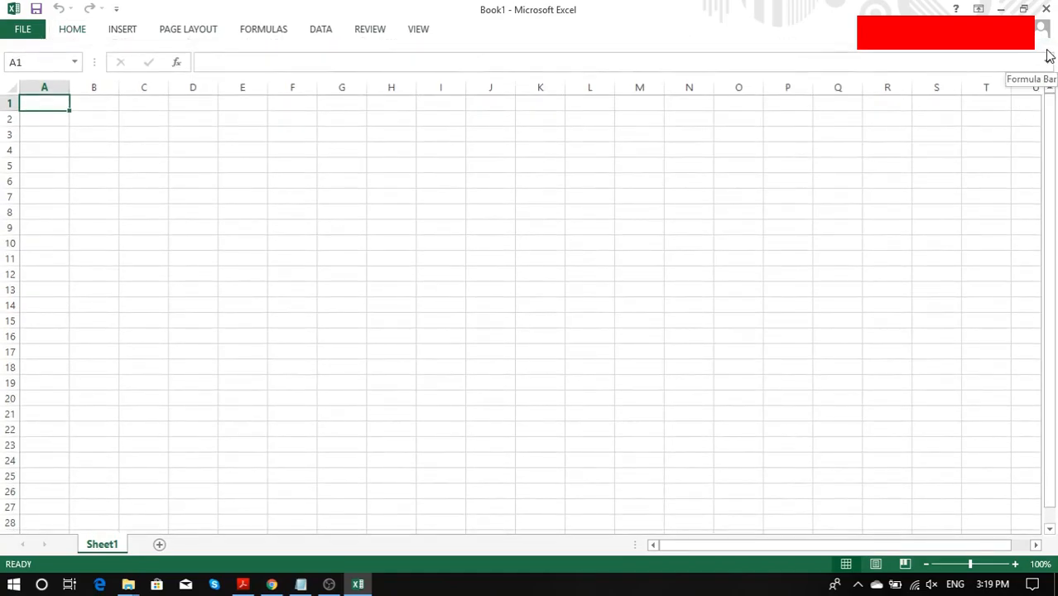
pyautogui.click(416, 30)
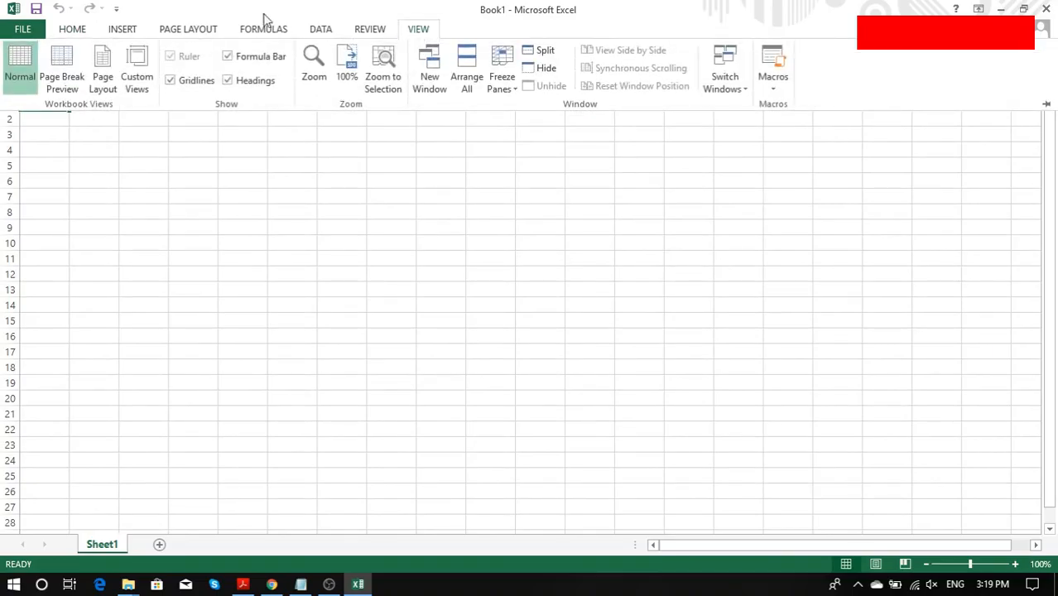
pyautogui.click(70, 32)
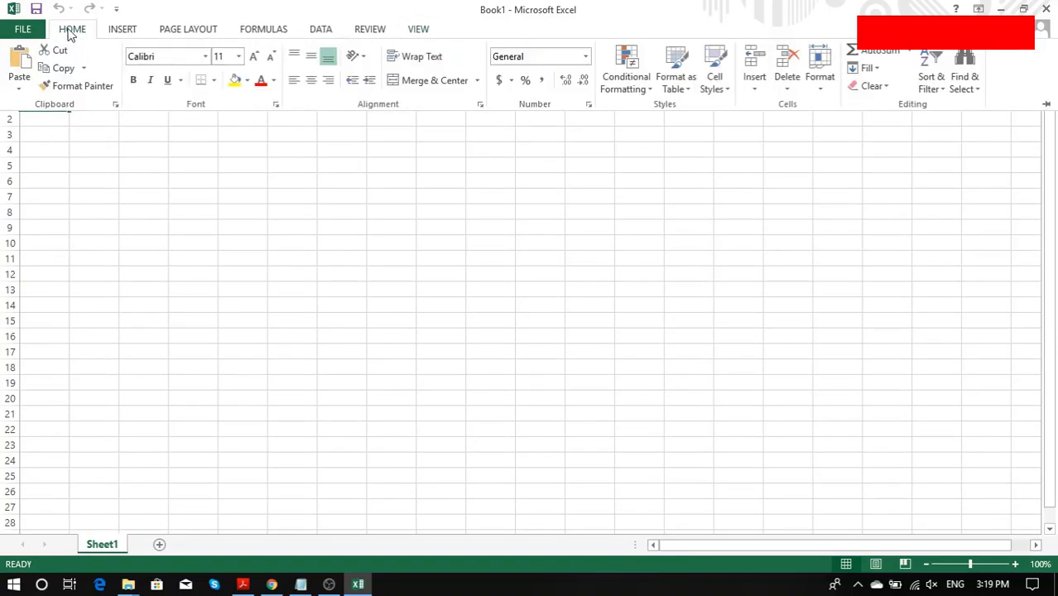
pyautogui.click(1047, 106)
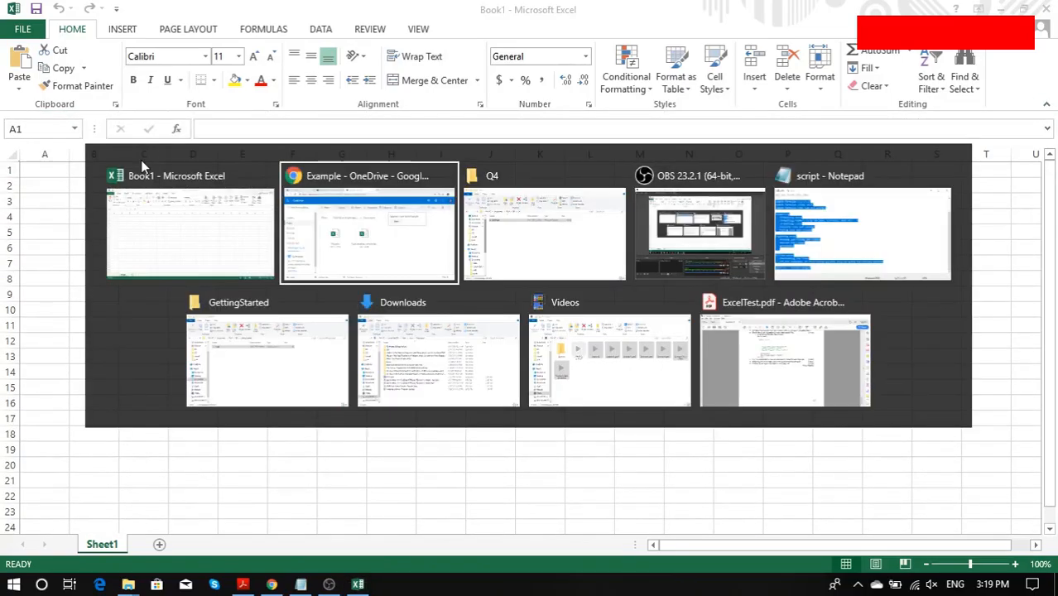
# Switch to Book1.xlsx in Excel Online and strike through "online-excel and excel-offline" in A1 and "the ribbon" in A2
pyautogui.hotkey('alt', 'Tab')
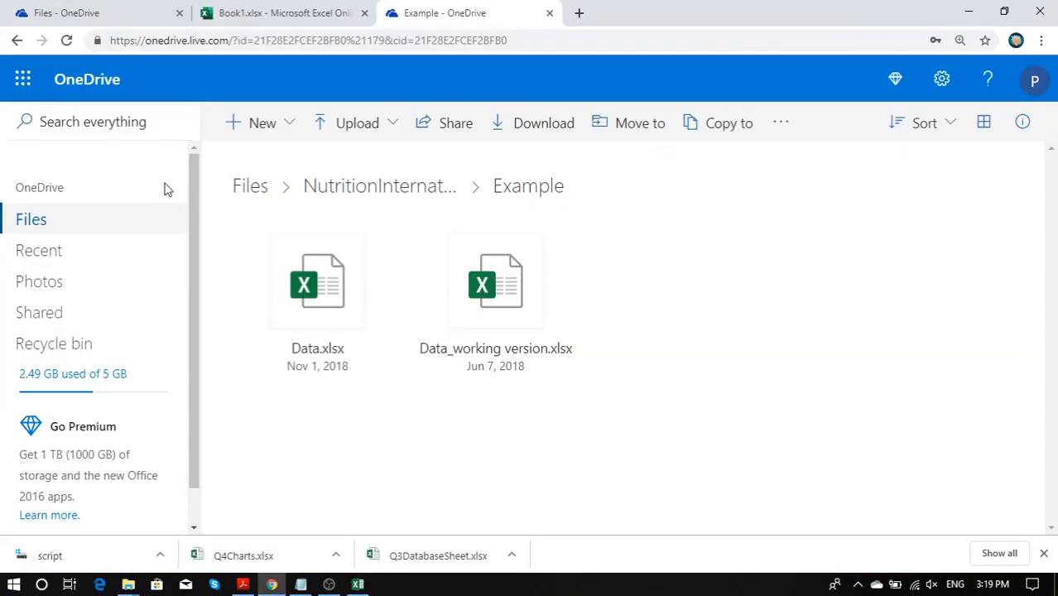
pyautogui.click(227, 12)
pyautogui.click(66, 286)
pyautogui.click(230, 169)
pyautogui.click(77, 307)
pyautogui.click(229, 169)
# Select cell A4, and highlight entire rows 4, 3, 2, 1, 6, 8 and 7 one at a time
pyautogui.click(49, 349)
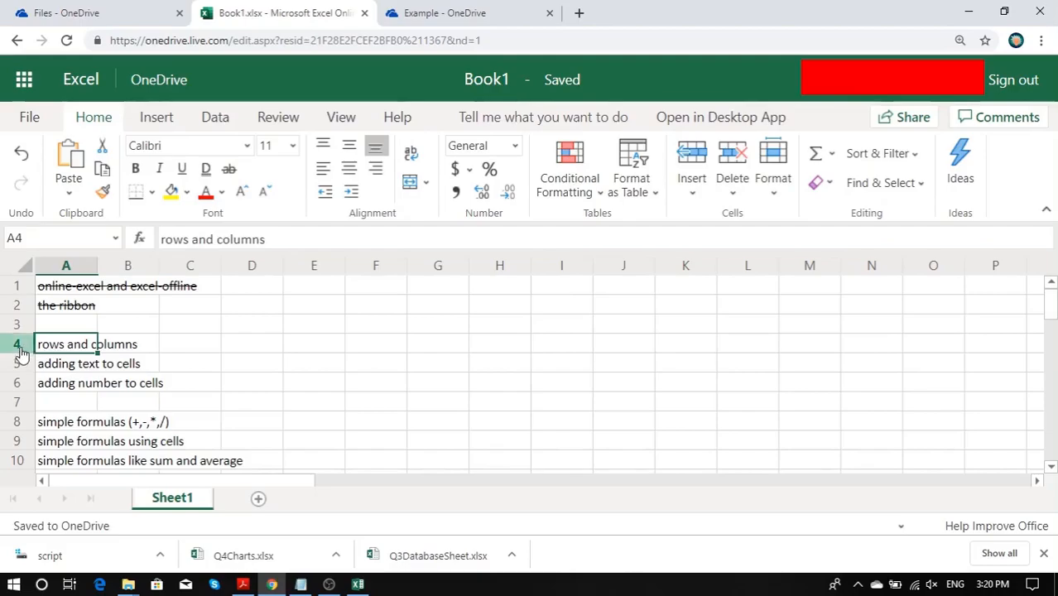
pyautogui.click(13, 348)
pyautogui.click(16, 325)
pyautogui.click(17, 305)
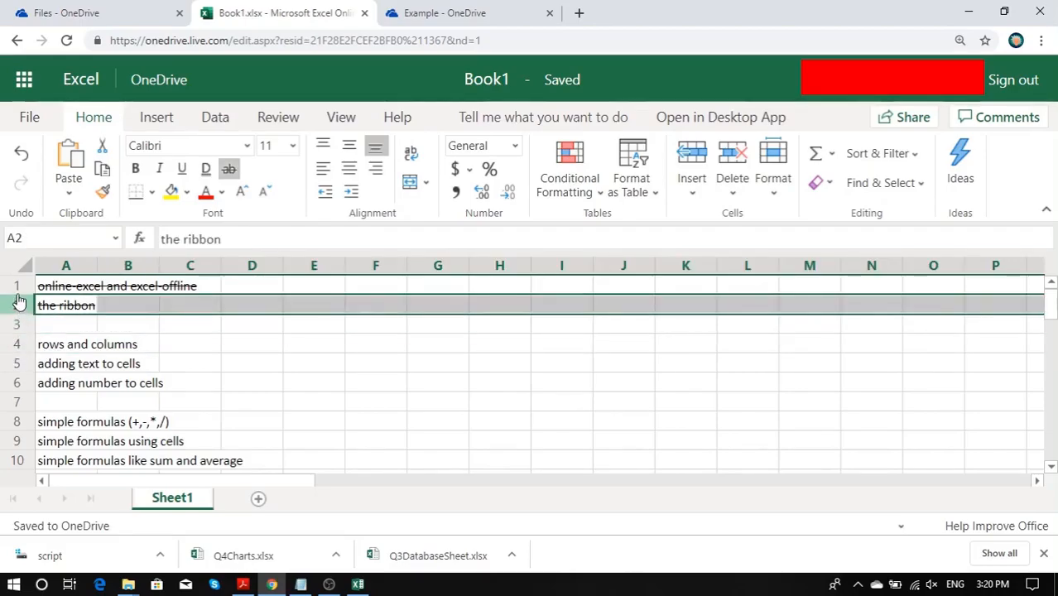
pyautogui.click(17, 289)
pyautogui.click(12, 382)
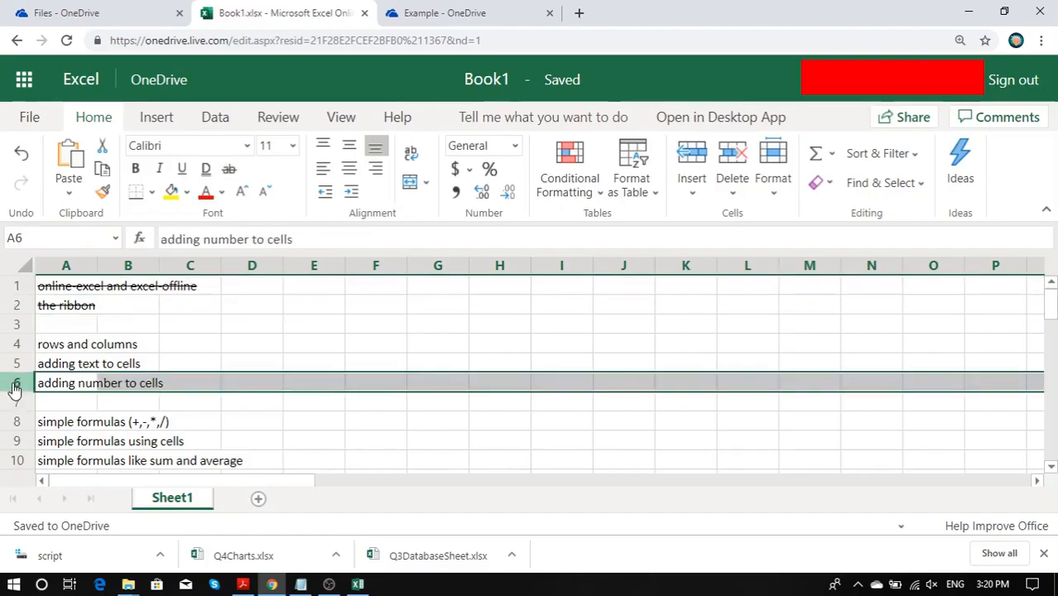
pyautogui.click(15, 422)
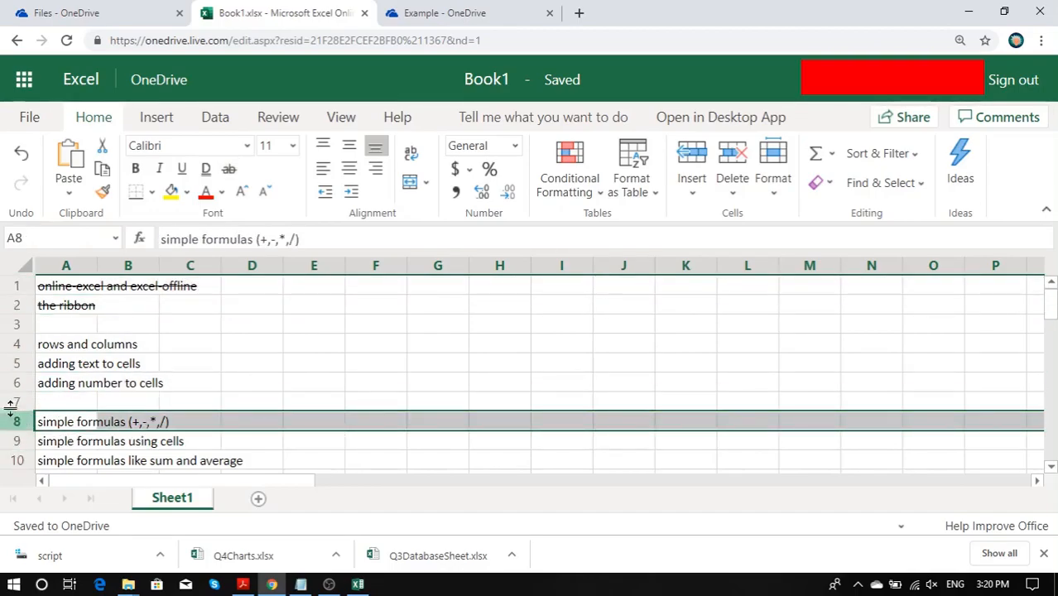
pyautogui.click(15, 404)
# Highlight entire columns D through H one at a time, and finish on the single cell H3
pyautogui.click(252, 268)
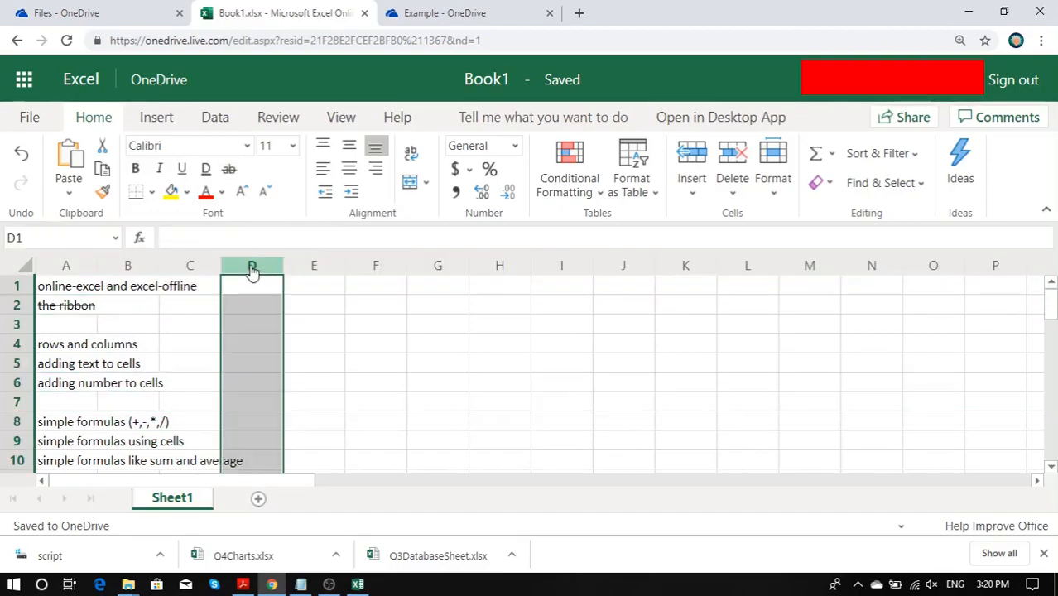
pyautogui.click(339, 265)
pyautogui.click(377, 266)
pyautogui.click(439, 266)
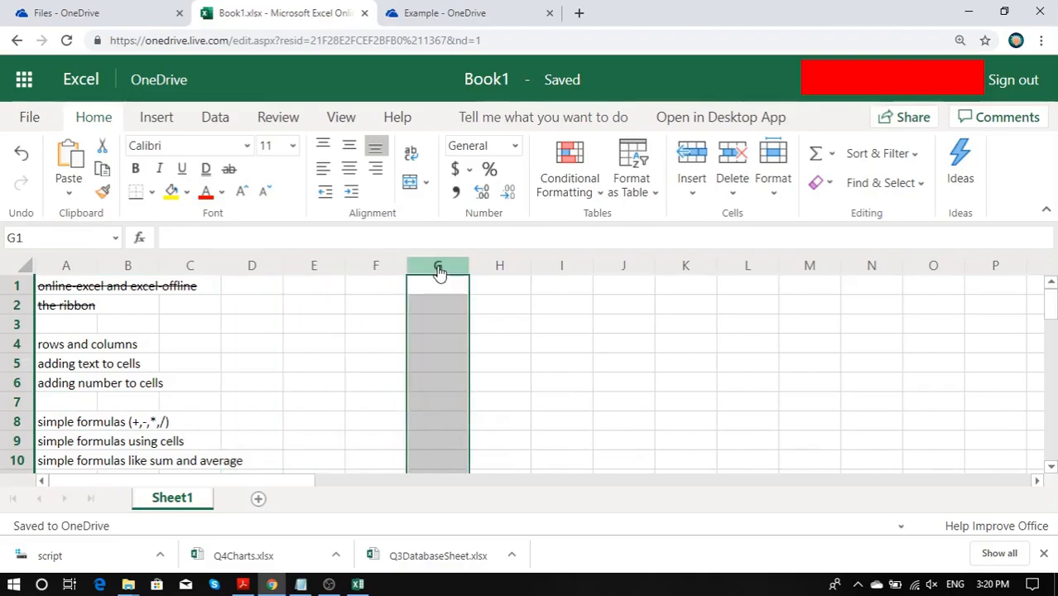
pyautogui.click(497, 265)
pyautogui.click(480, 321)
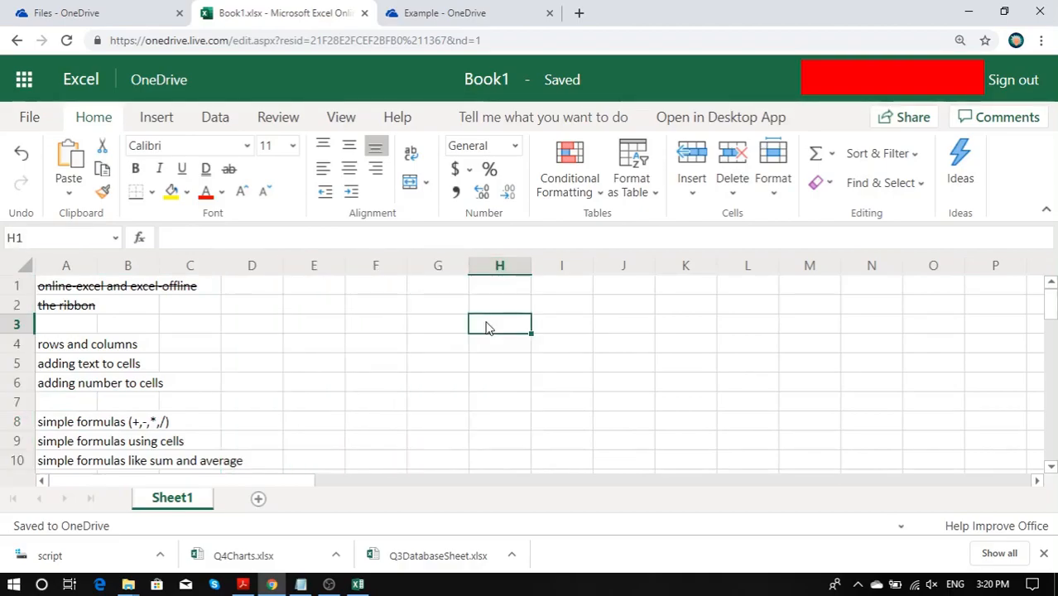
# Replace the text of cell A1 with "this is cell A1" and undo the entry
pyautogui.click(55, 290)
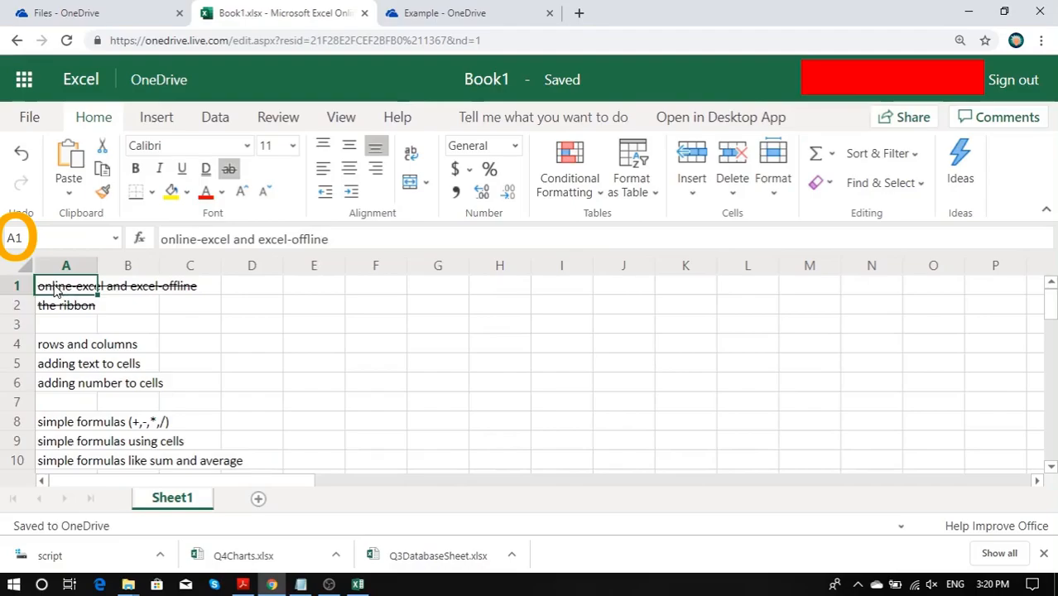
pyautogui.write('this')
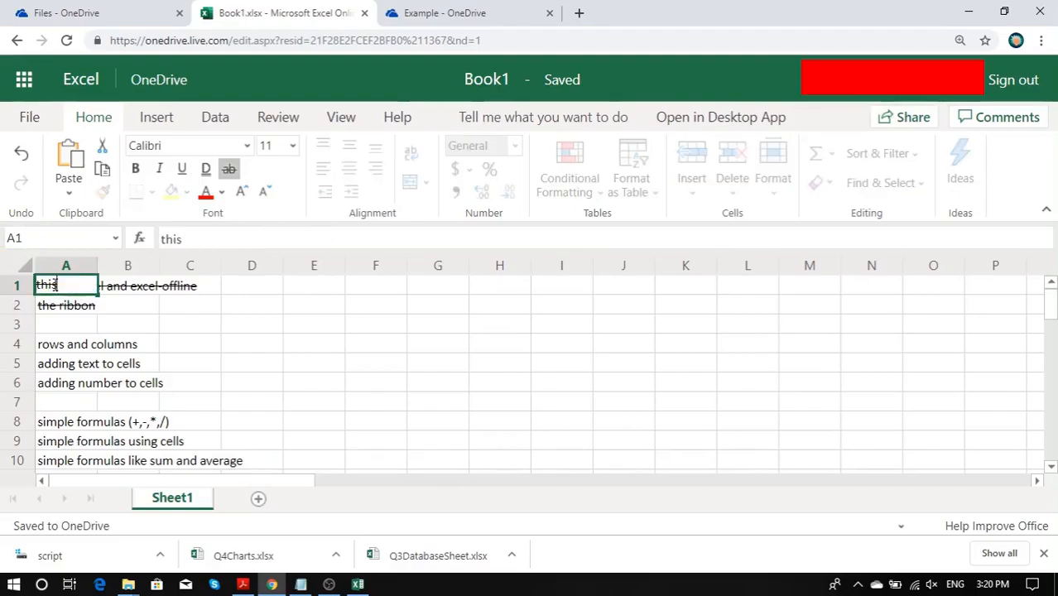
pyautogui.write(' is cell A1')
pyautogui.press('Return')
pyautogui.click(54, 290)
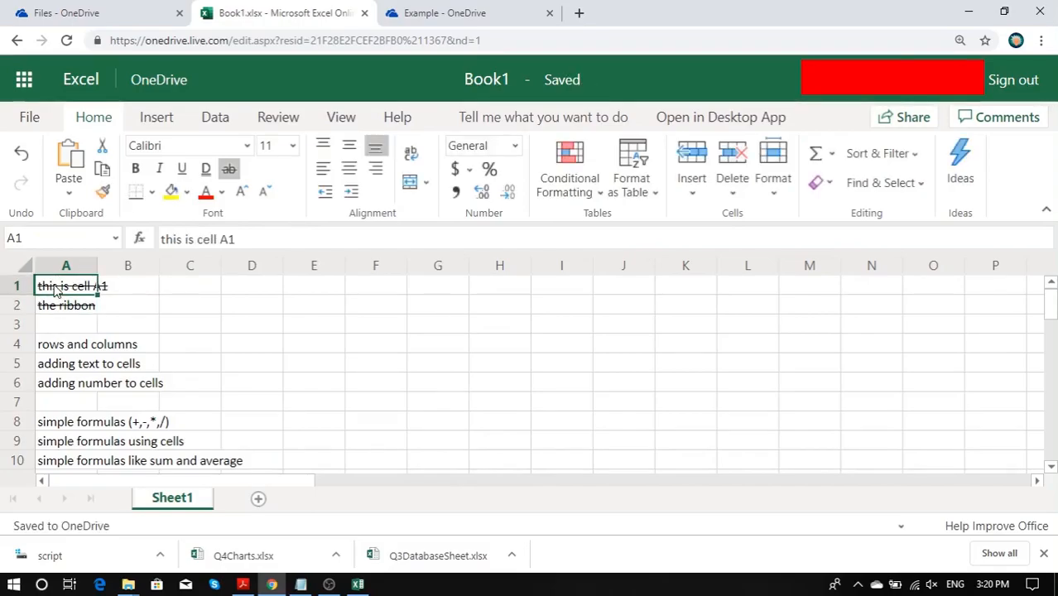
pyautogui.click(229, 169)
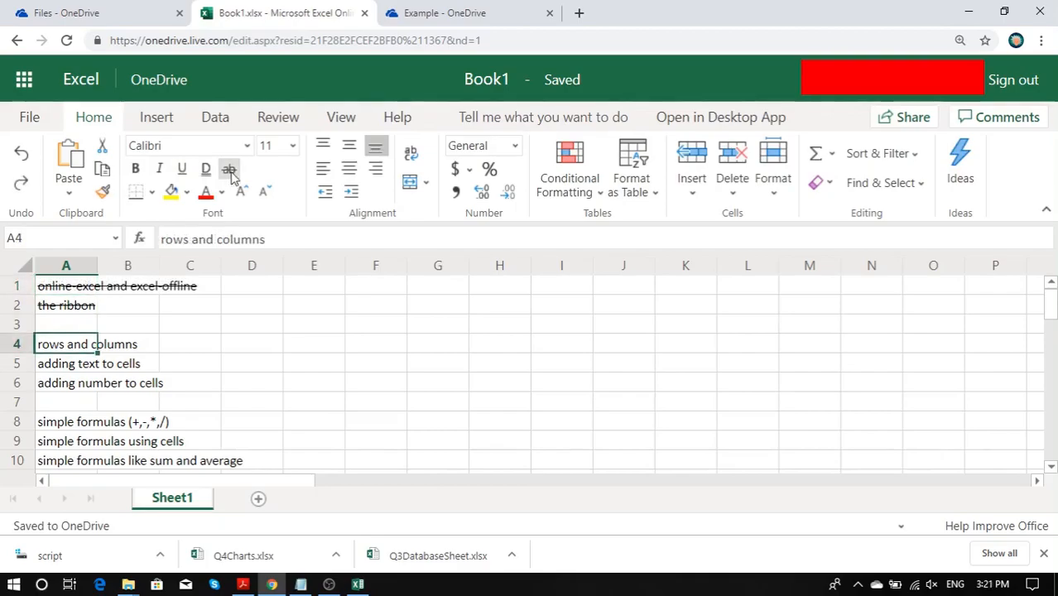
# Enter "this is cell D4" in cell D4
pyautogui.press('Right')
pyautogui.press('Right')
pyautogui.write('this is cell D4')
pyautogui.press('Return')
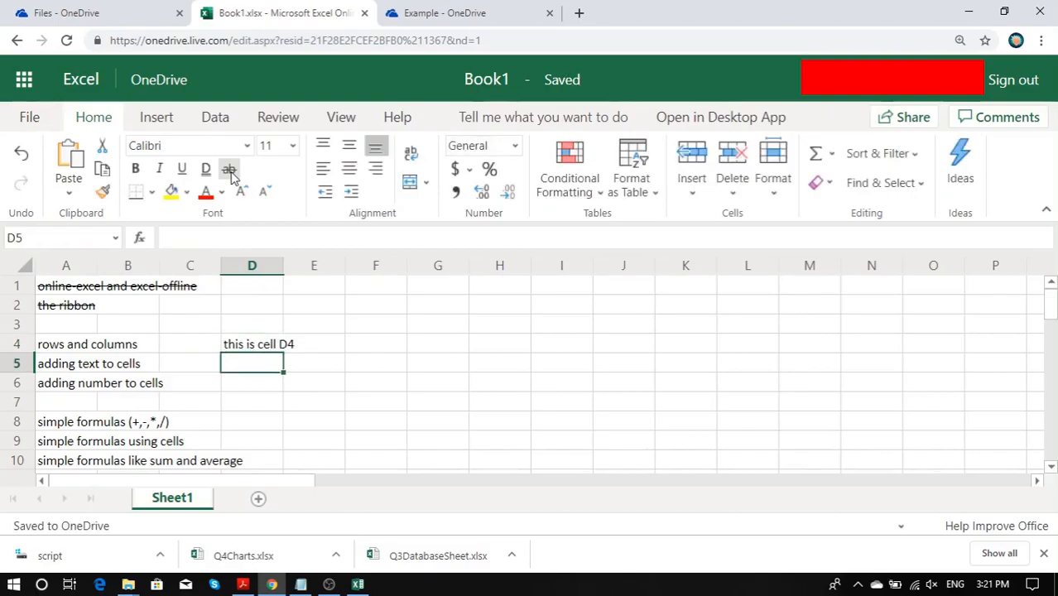
# Enter "which cell is this? that's right: it's G5" in cell G5
pyautogui.press('Right')
pyautogui.press('Right')
pyautogui.press('Right')
pyautogui.write('which c')
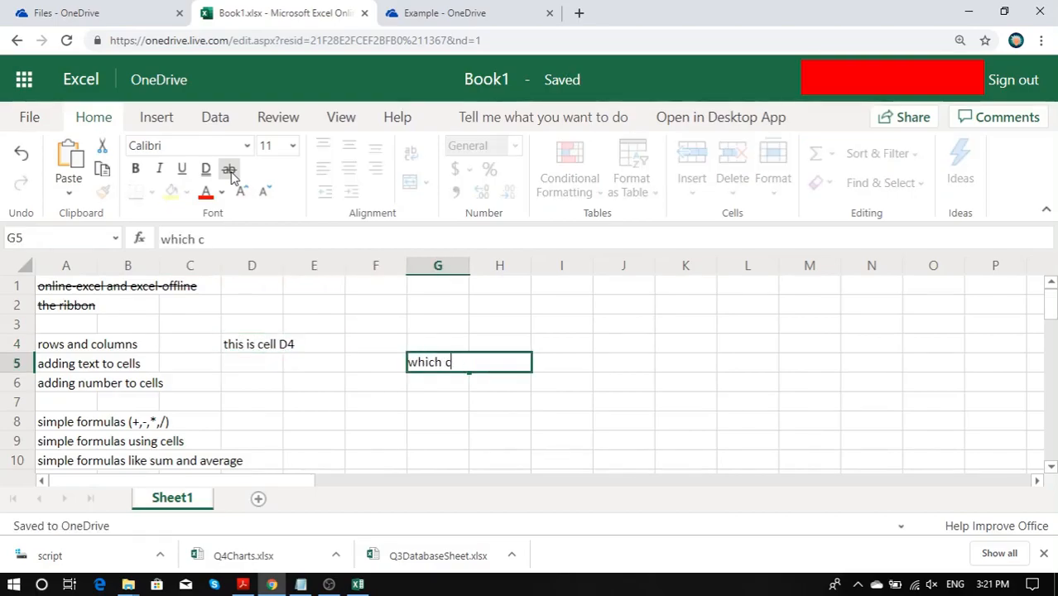
pyautogui.write('ell is this?')
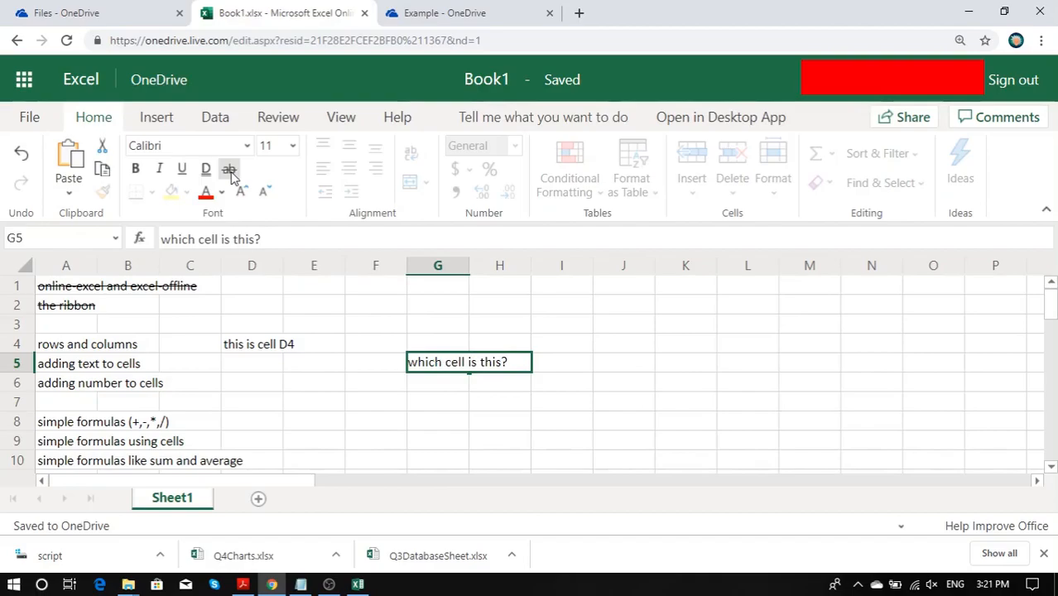
pyautogui.write(" that's r")
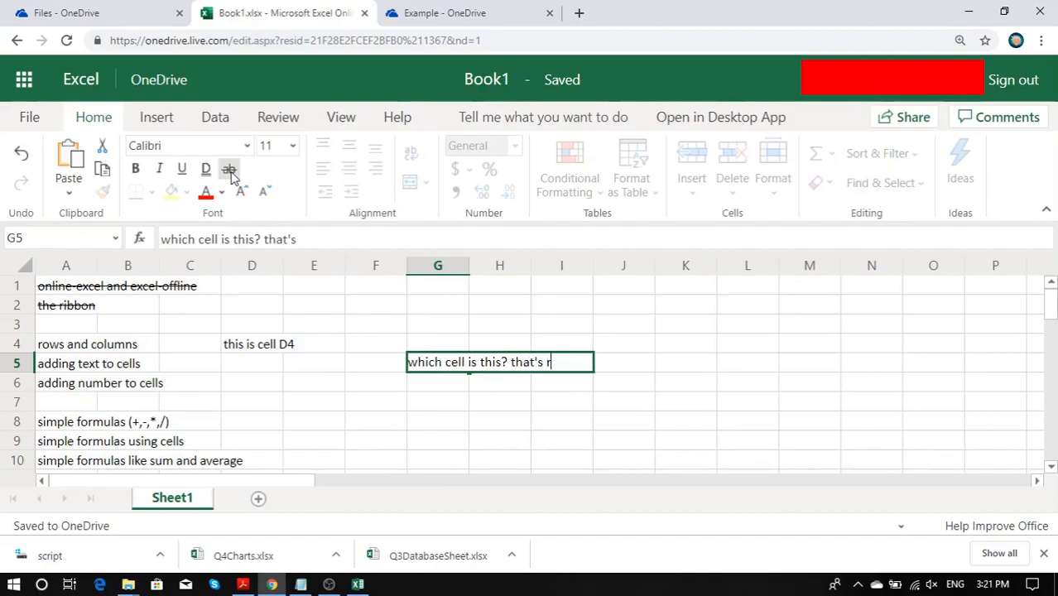
pyautogui.write("ight: it's")
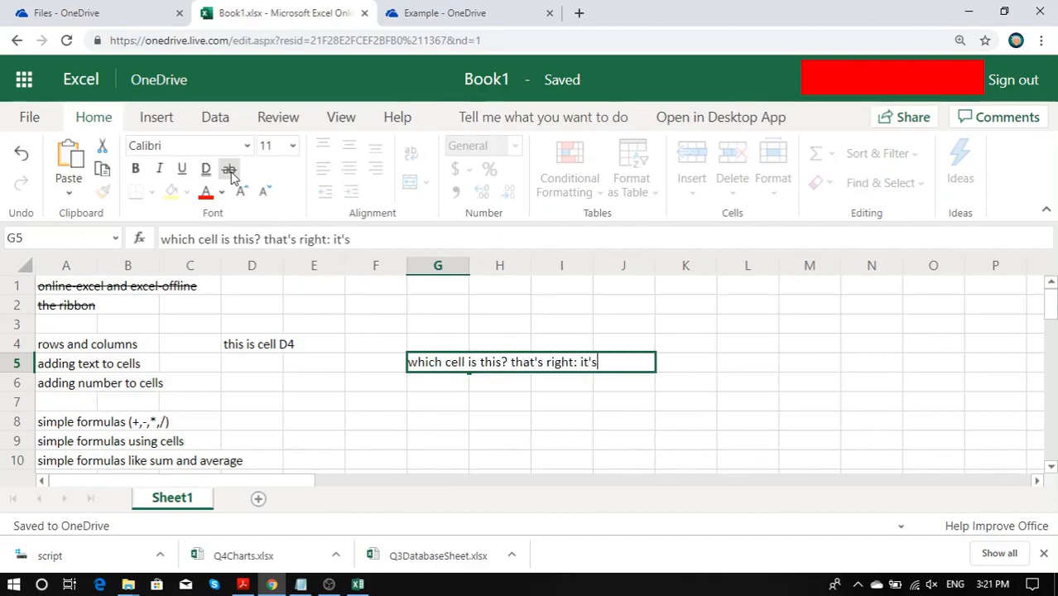
pyautogui.write(' G5')
pyautogui.press('Return')
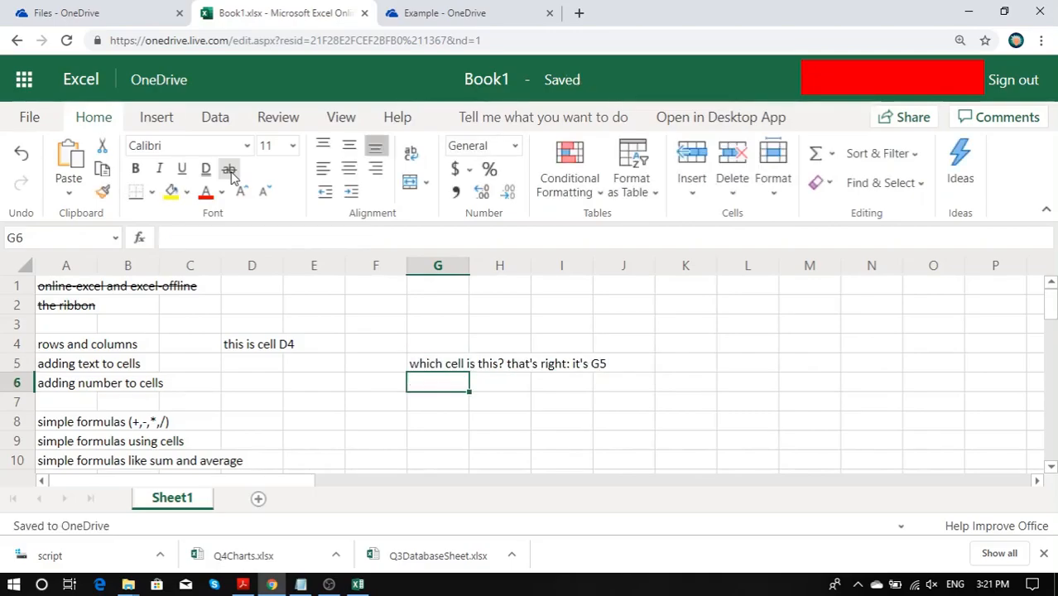
# Clear the example texts from cells G5 and D4
pyautogui.press('Up')
pyautogui.press('Delete')
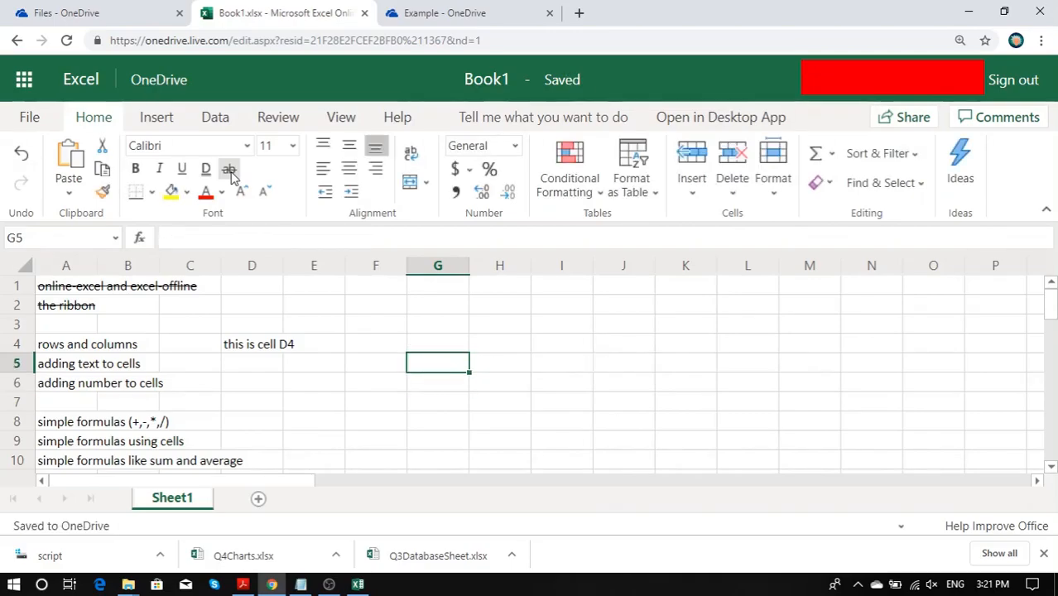
pyautogui.press('Left')
pyautogui.press('Left')
pyautogui.press('Left')
pyautogui.press('Up')
pyautogui.press('Delete')
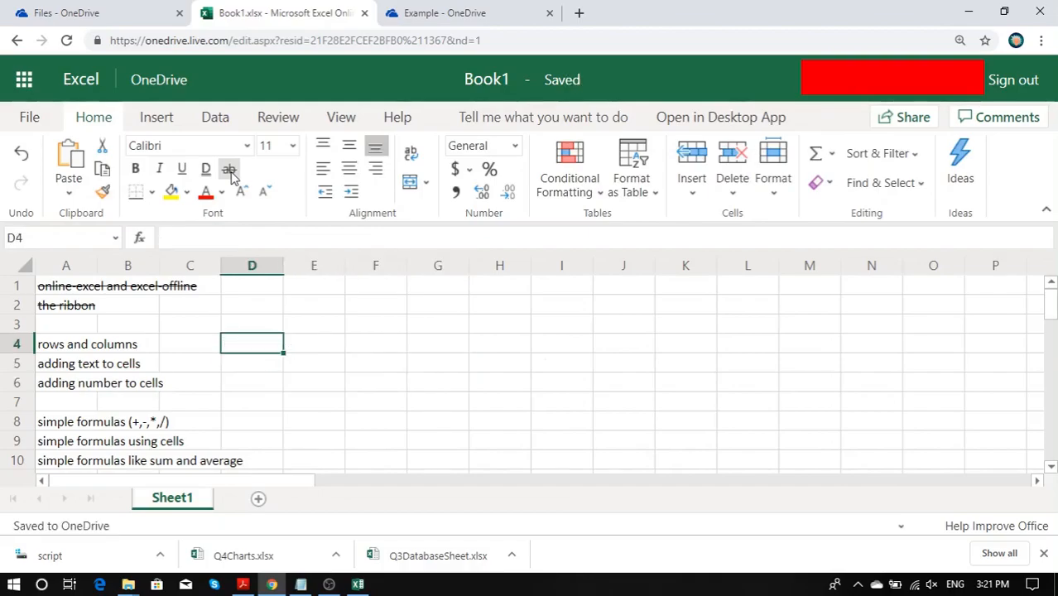
# Strike through the outline items "rows and columns" in A4 and "adding text to cells" in A5
pyautogui.press('Left')
pyautogui.press('Left')
pyautogui.press('Left')
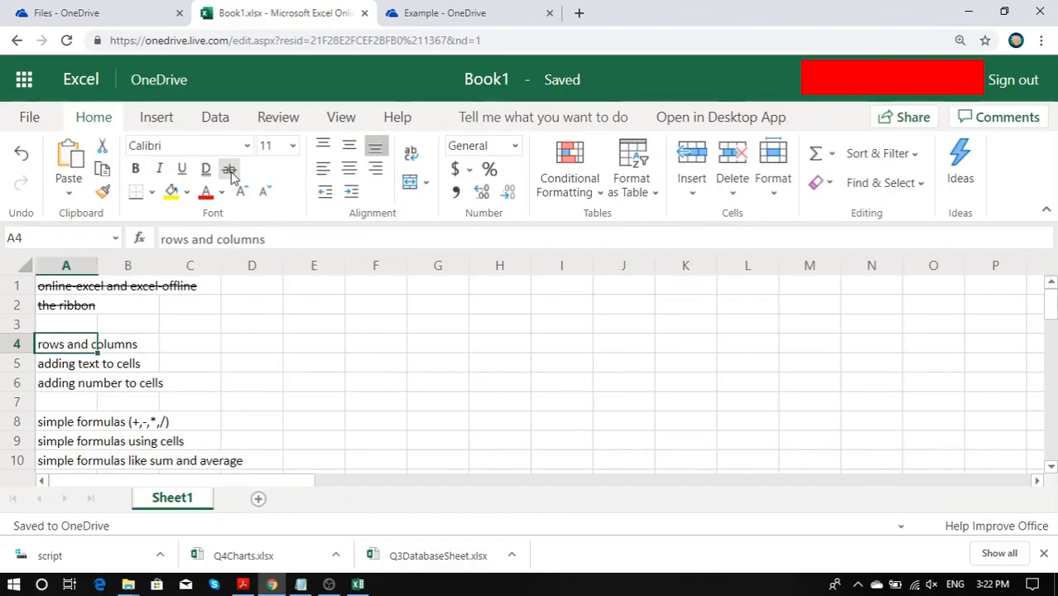
pyautogui.click(231, 171)
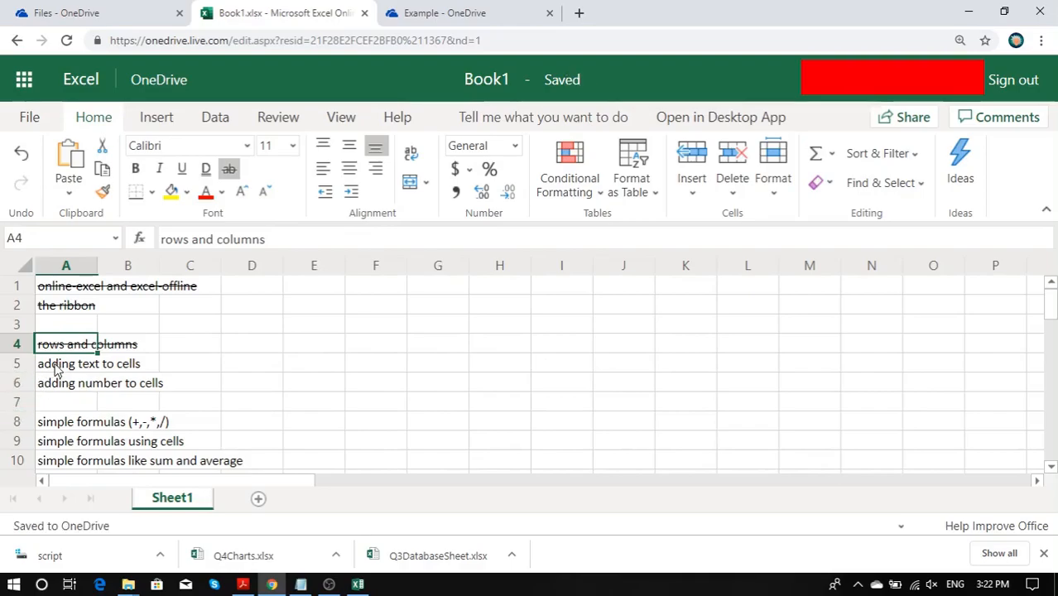
pyautogui.click(56, 370)
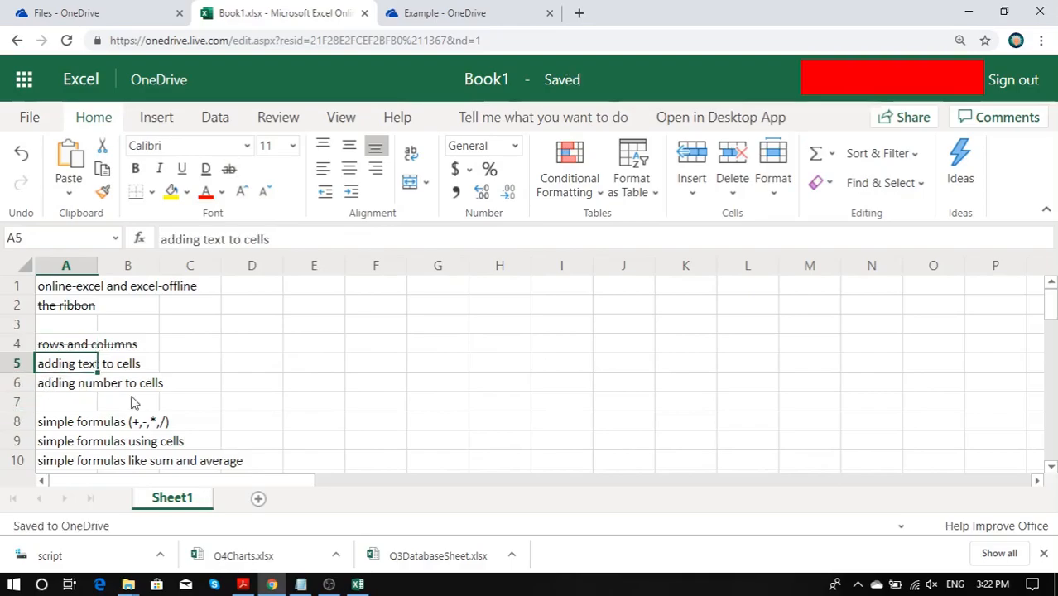
pyautogui.click(231, 172)
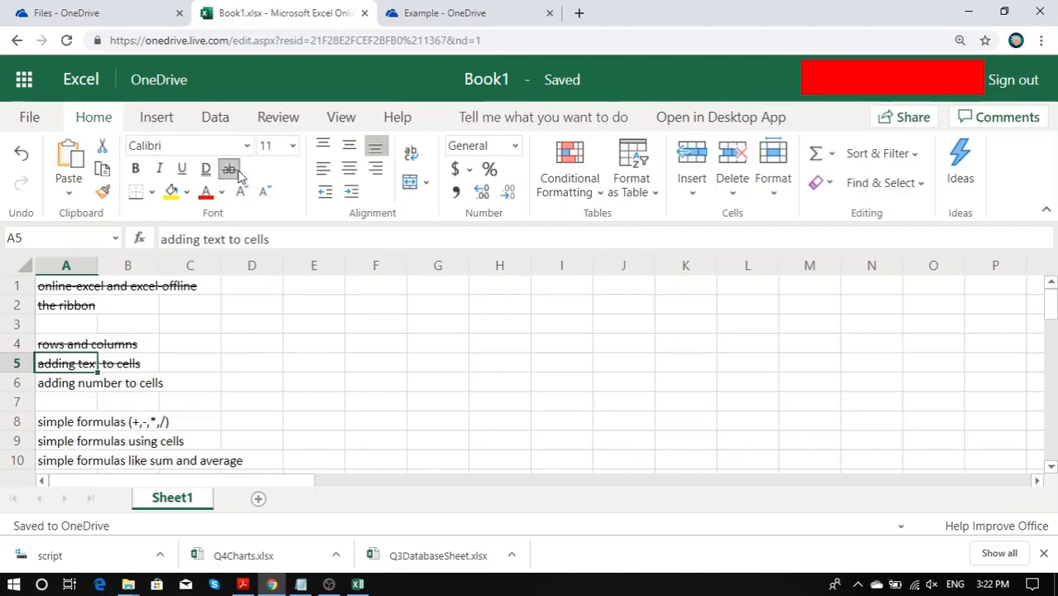
# Select the outline item "adding number to cells" in A6, and enter the number 123 in cell F5
pyautogui.click(73, 390)
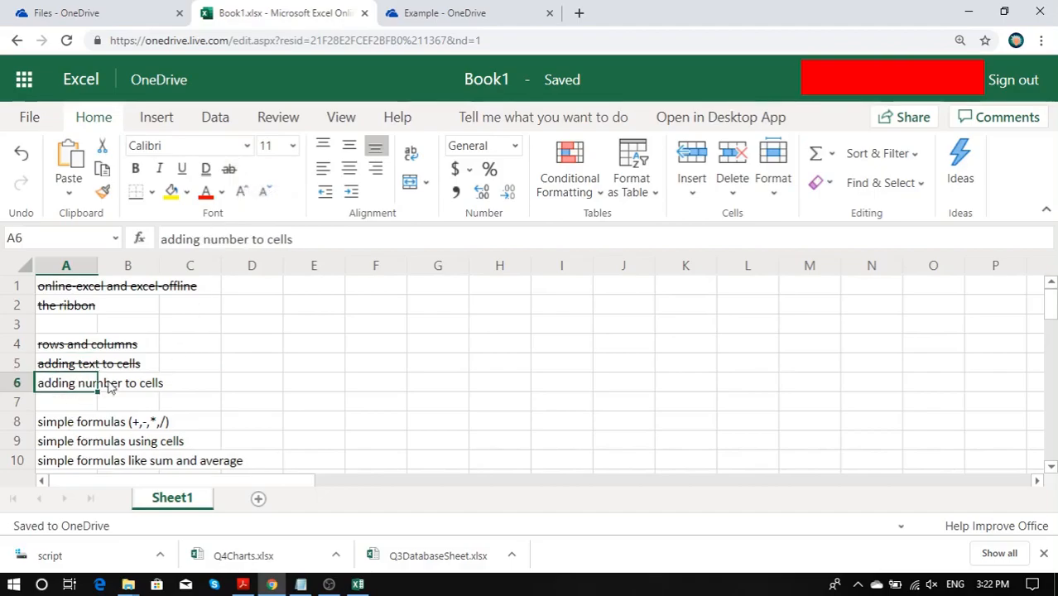
pyautogui.click(351, 370)
pyautogui.write('123')
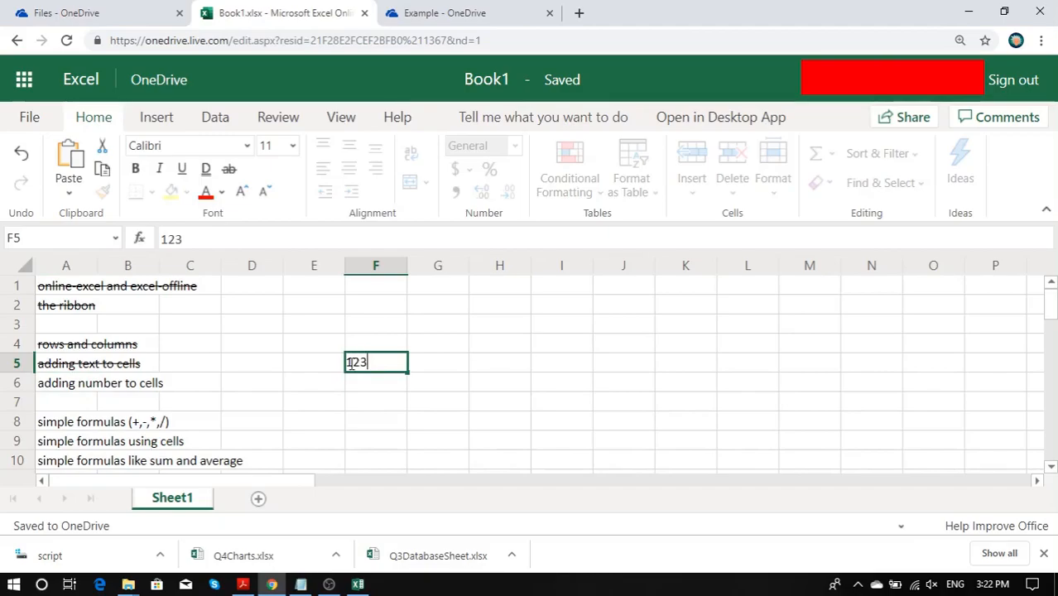
pyautogui.press('Return')
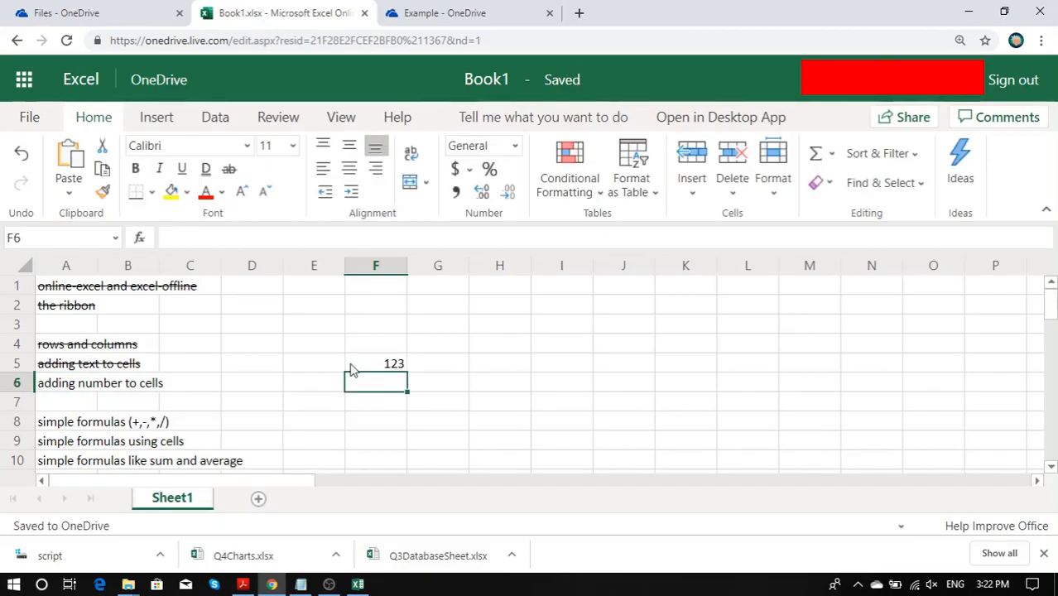
# Enter the word "text" in cell F6 as an alignment example, and clear the cell
pyautogui.write('text')
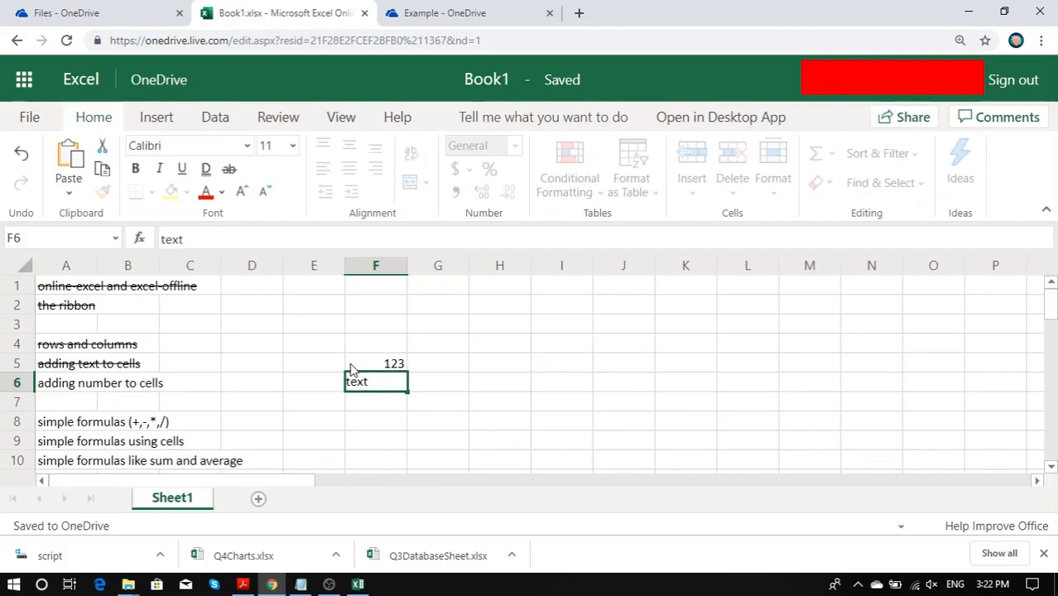
pyautogui.press('Return')
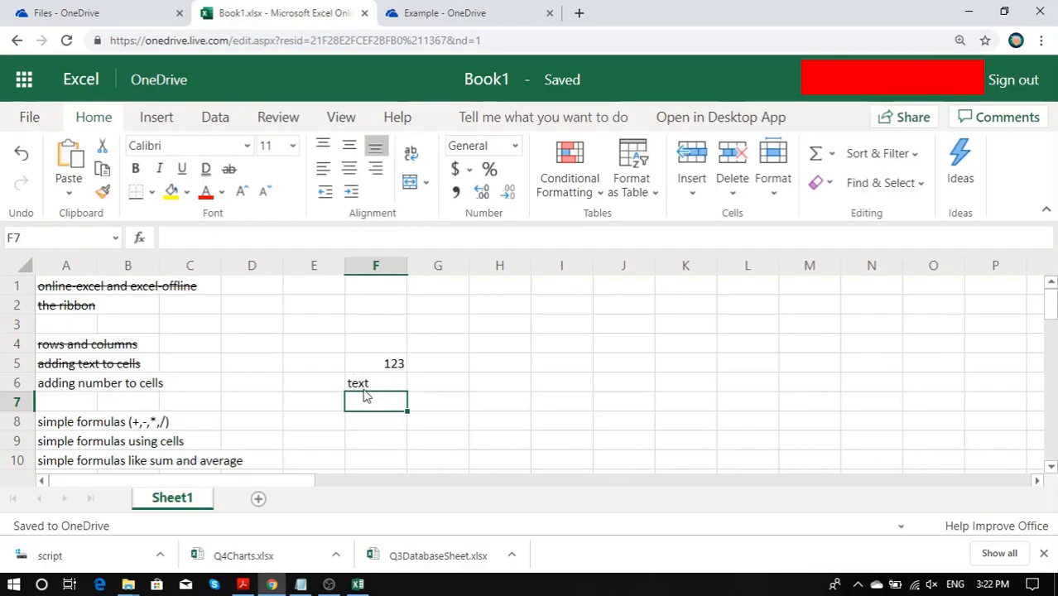
pyautogui.click(377, 382)
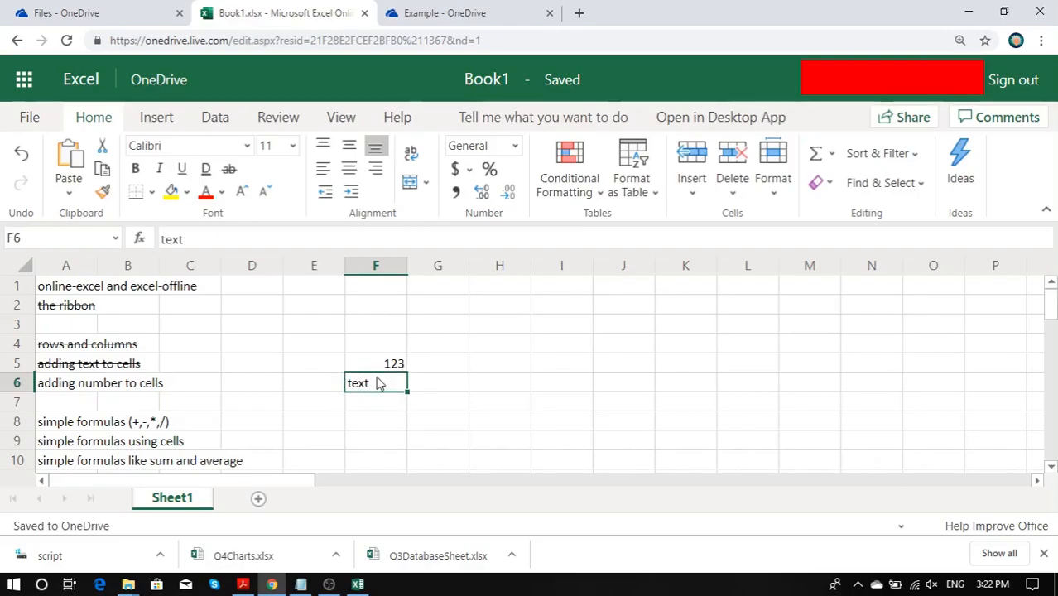
pyautogui.press('Delete')
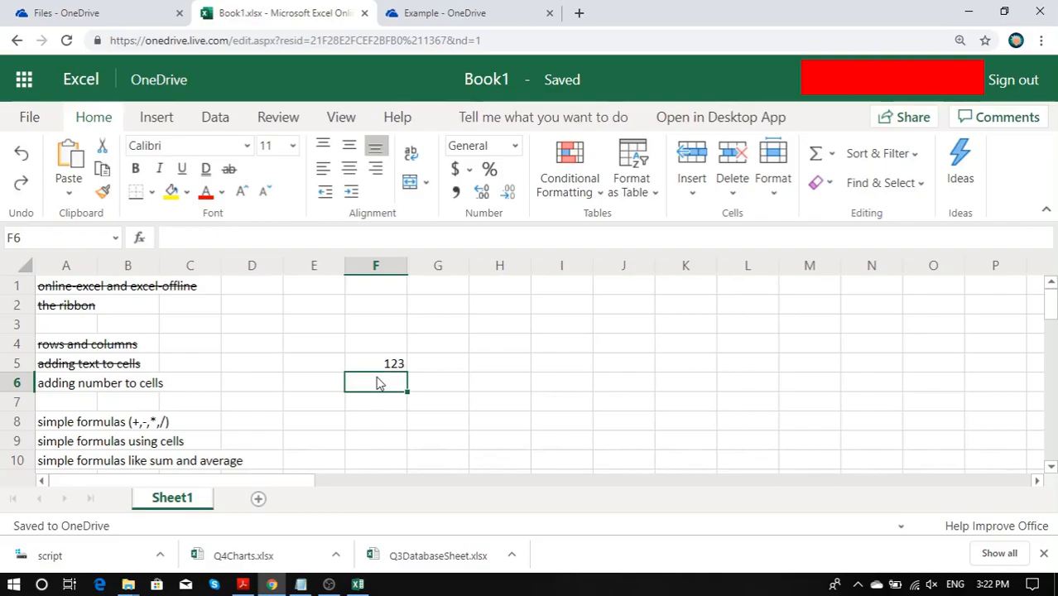
# Enter the mixed example "kzjdbv 123" in cell F6, and clear the cell
pyautogui.write('kzjdb 123')
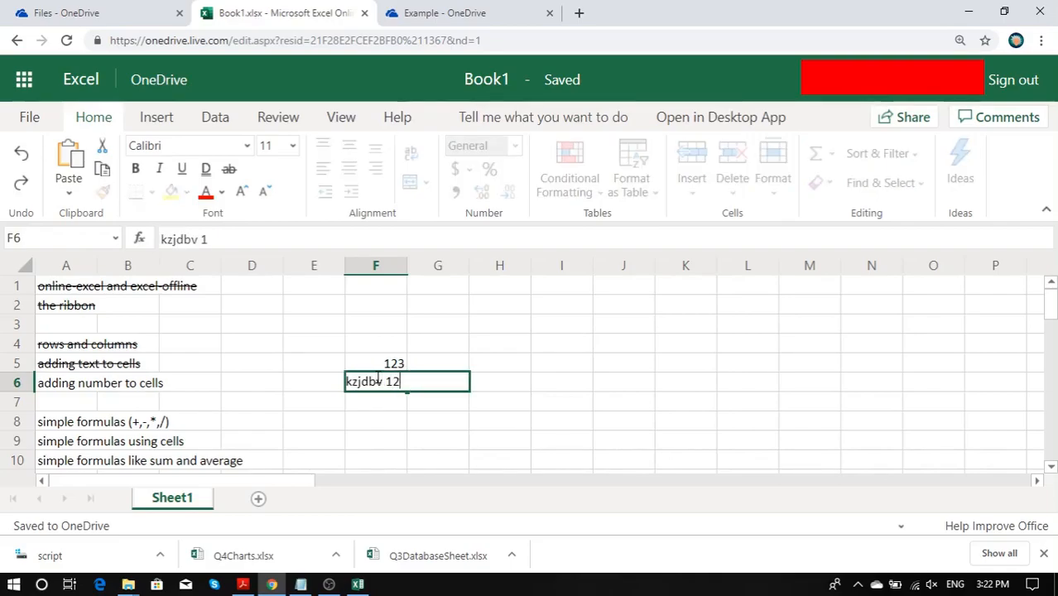
pyautogui.press('Return')
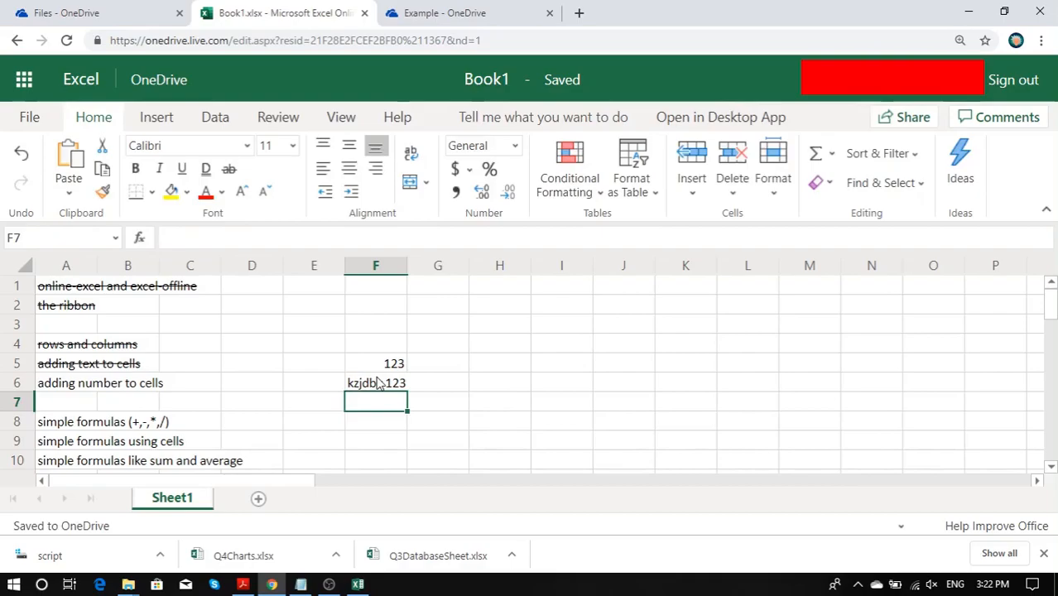
pyautogui.click(378, 382)
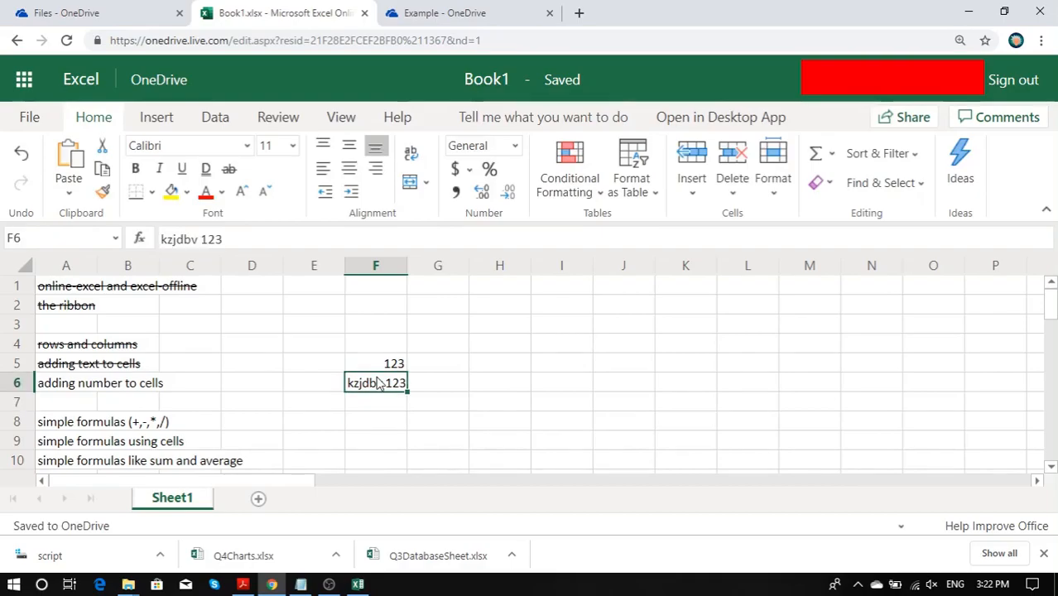
pyautogui.press('BackSpace')
# Enter 123 stored as text in cell F6 by using a leading apostrophe ('123), and clear the cell
pyautogui.write("'123")
pyautogui.press('Return')
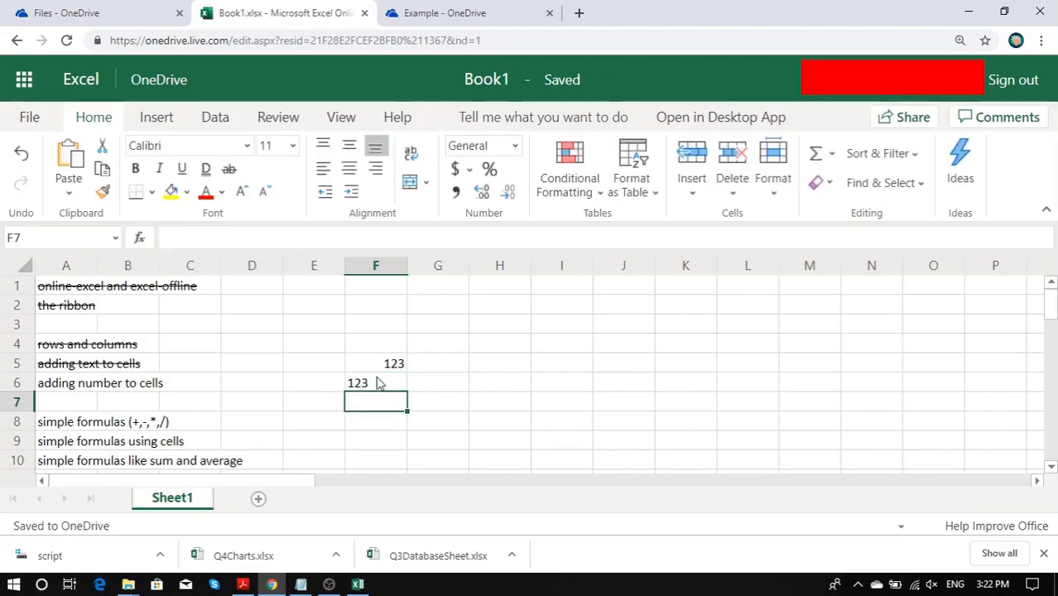
pyautogui.click(378, 382)
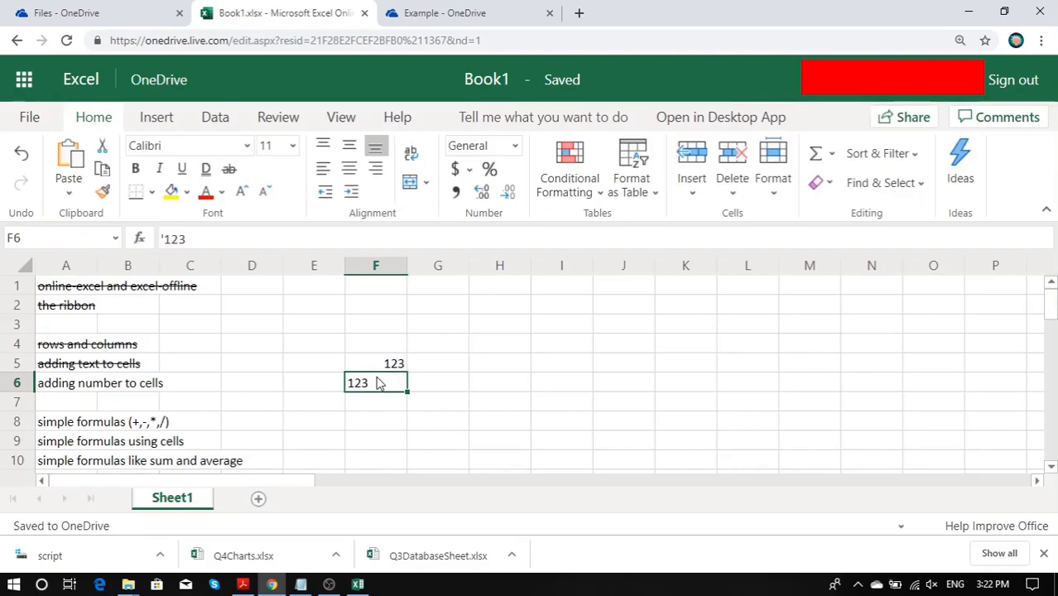
pyautogui.press('Delete')
# Enter the number 1 in both cells F5 and F6
pyautogui.press('Up')
pyautogui.write('1')
pyautogui.press('Return')
pyautogui.write('1')
pyautogui.press('Return')
# Strike through the outline item "adding number to cells" in A6
pyautogui.press('Down')
pyautogui.press('Left')
pyautogui.press('Left')
pyautogui.press('Left')
pyautogui.press('Left')
pyautogui.press('Left')
# Build the formula =F6+F5 in cell F8 by referencing the two number cells above it
pyautogui.press('Right')
pyautogui.press('Right')
pyautogui.press('Right')
pyautogui.press('Right')
pyautogui.press('Right')
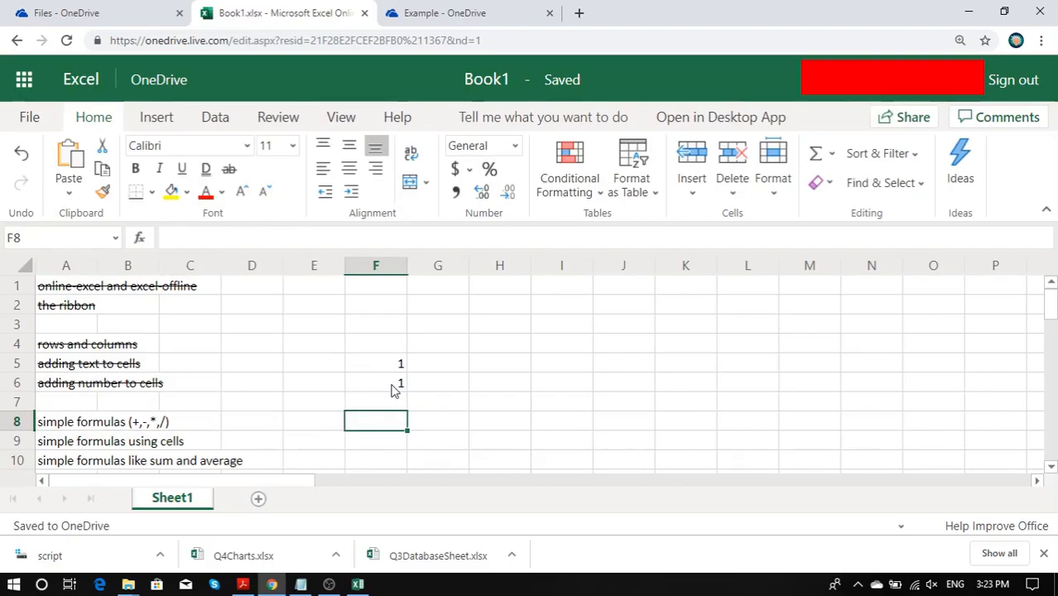
pyautogui.write('=')
pyautogui.press('Up')
pyautogui.press('Up')
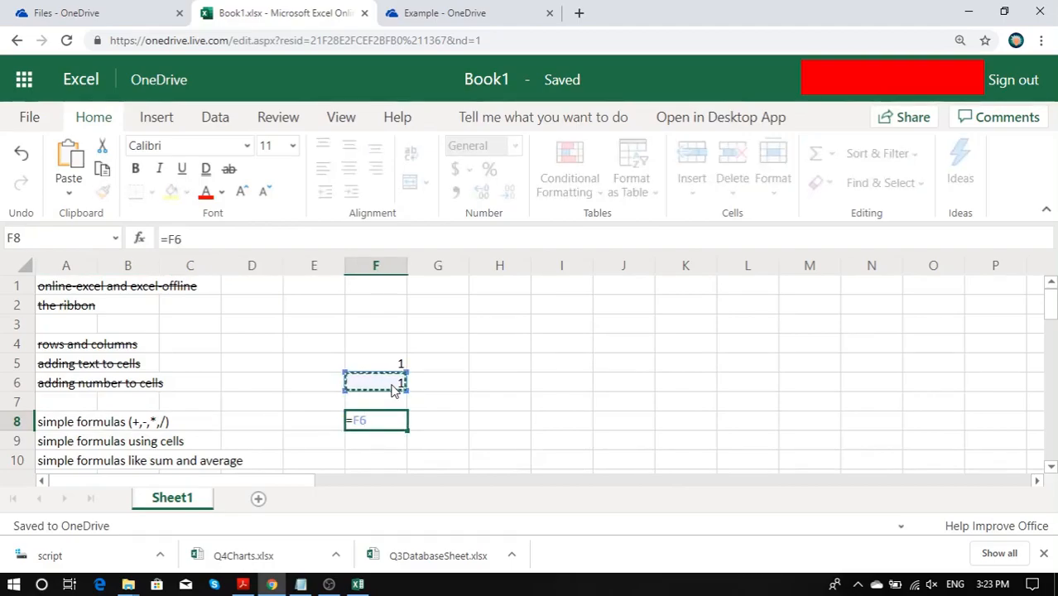
pyautogui.write('+')
pyautogui.press('Up')
pyautogui.press('Up')
pyautogui.press('Up')
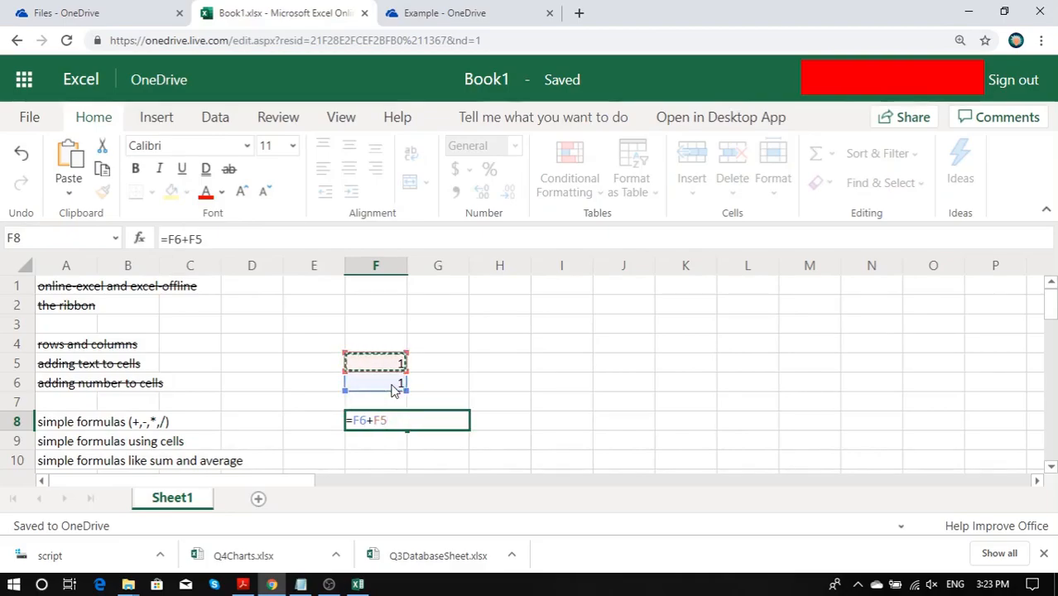
# Remove the references after the equals sign in F8, and complete the formula again as =F6+F5
pyautogui.press('BackSpace')
pyautogui.press('BackSpace')
pyautogui.press('BackSpace')
pyautogui.press('BackSpace')
pyautogui.press('BackSpace')
pyautogui.press('Up')
pyautogui.press('Up')
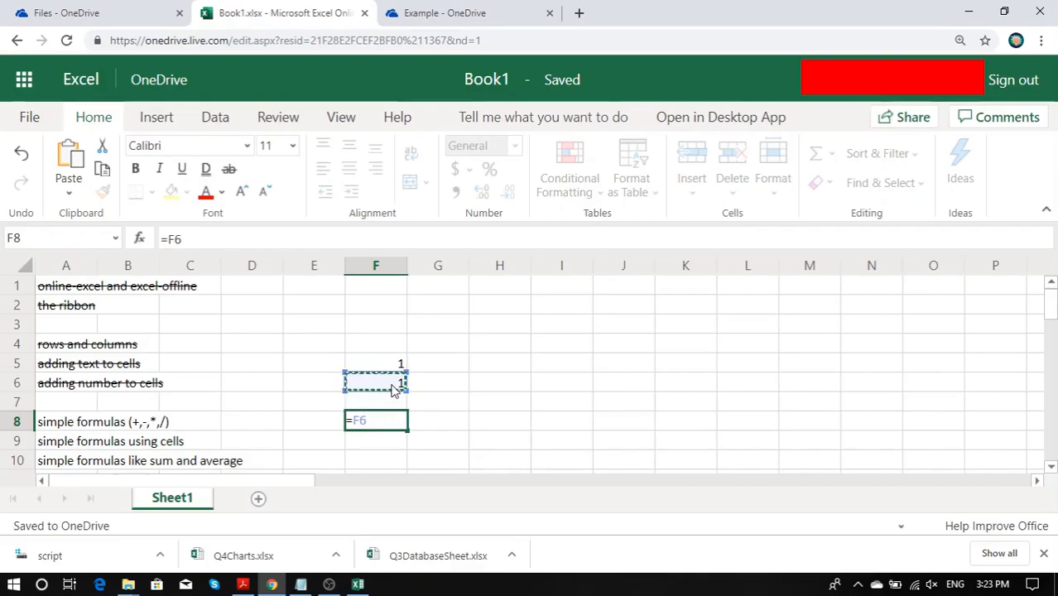
pyautogui.write('+')
pyautogui.press('Up')
pyautogui.press('Up')
pyautogui.press('Up')
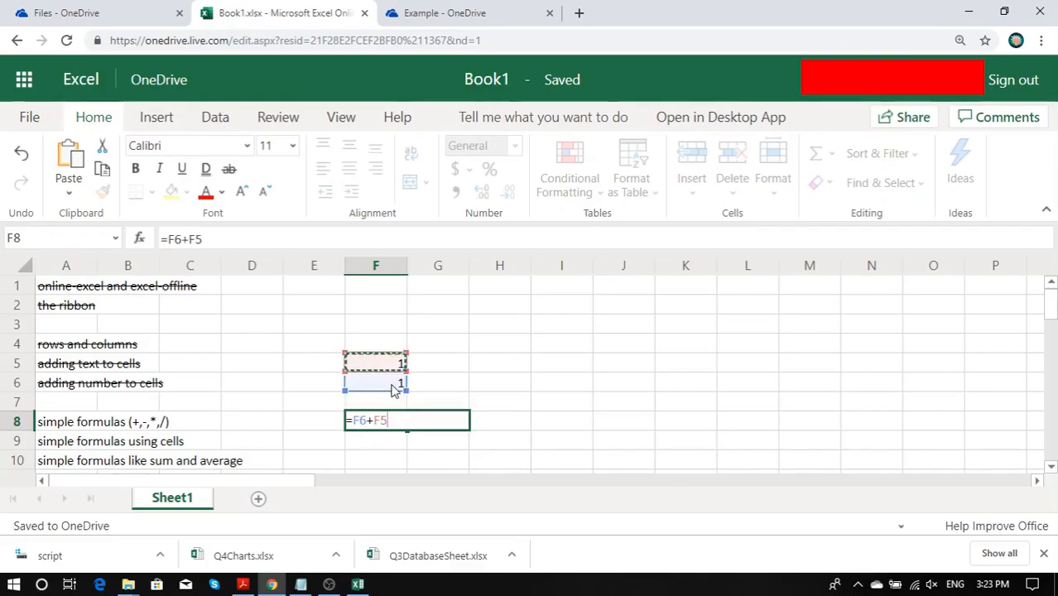
pyautogui.press('Return')
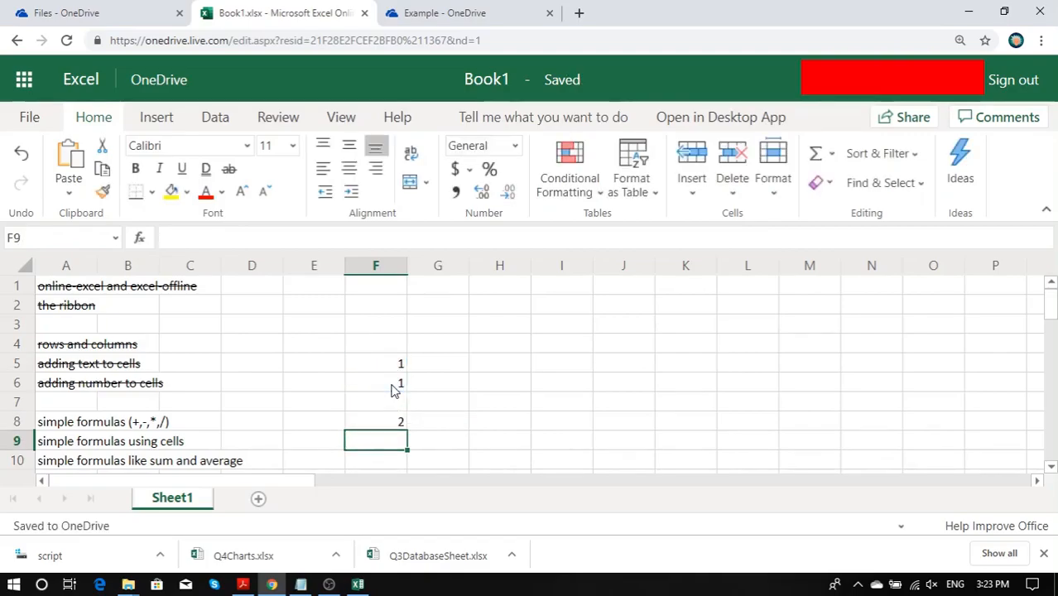
# Enter the formula =1+2 in cell G8
pyautogui.press('Right')
pyautogui.press('Up')
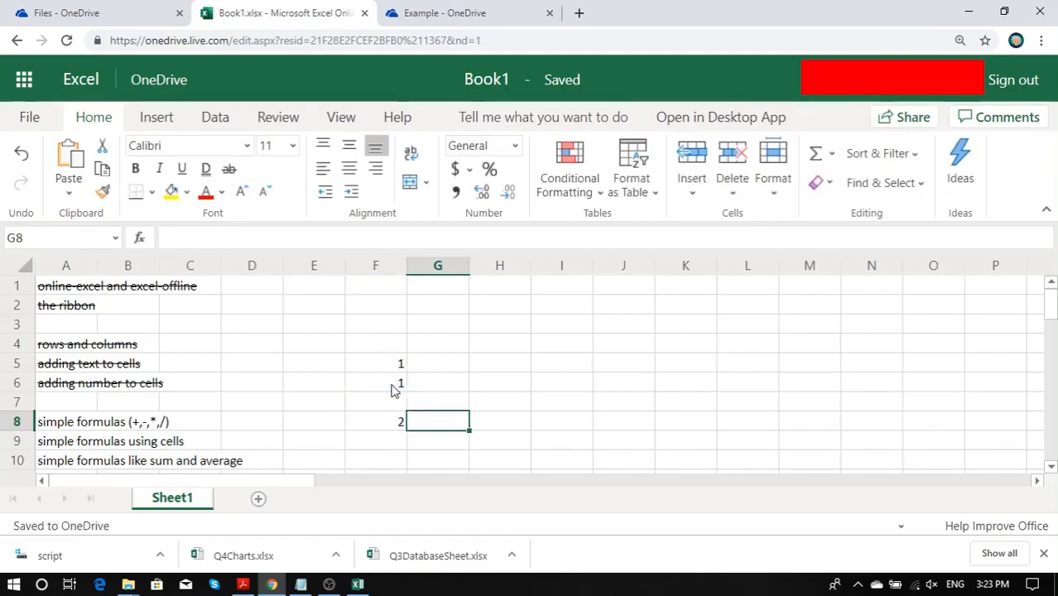
pyautogui.write('=1+2')
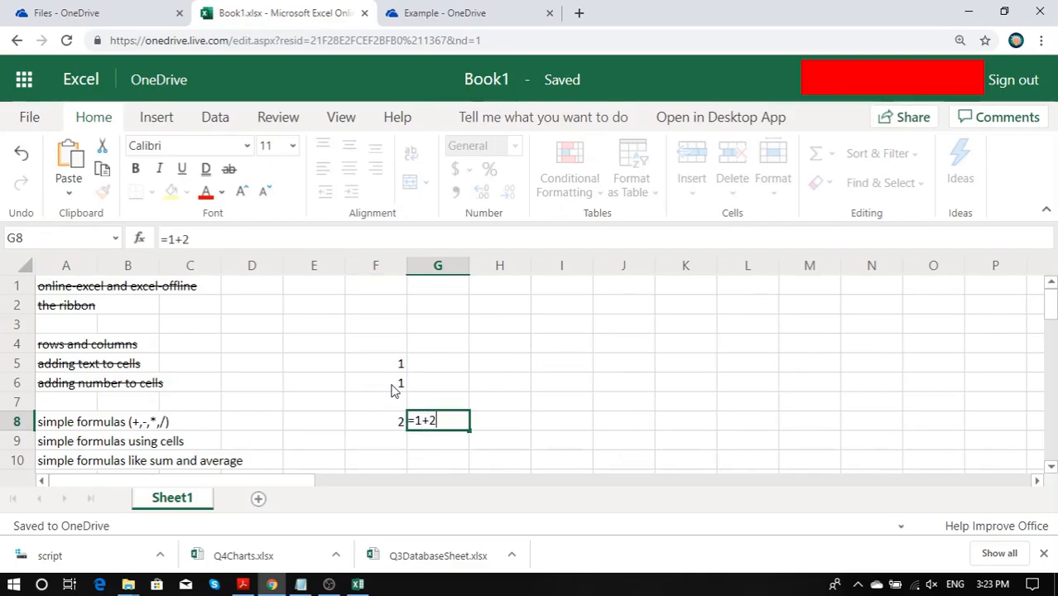
pyautogui.press('Return')
# Enter the multiplication formula =F8*2 in cell H8
pyautogui.press('Right')
pyautogui.press('Up')
pyautogui.write('=')
pyautogui.press('Left')
pyautogui.press('Left')
pyautogui.write('*')
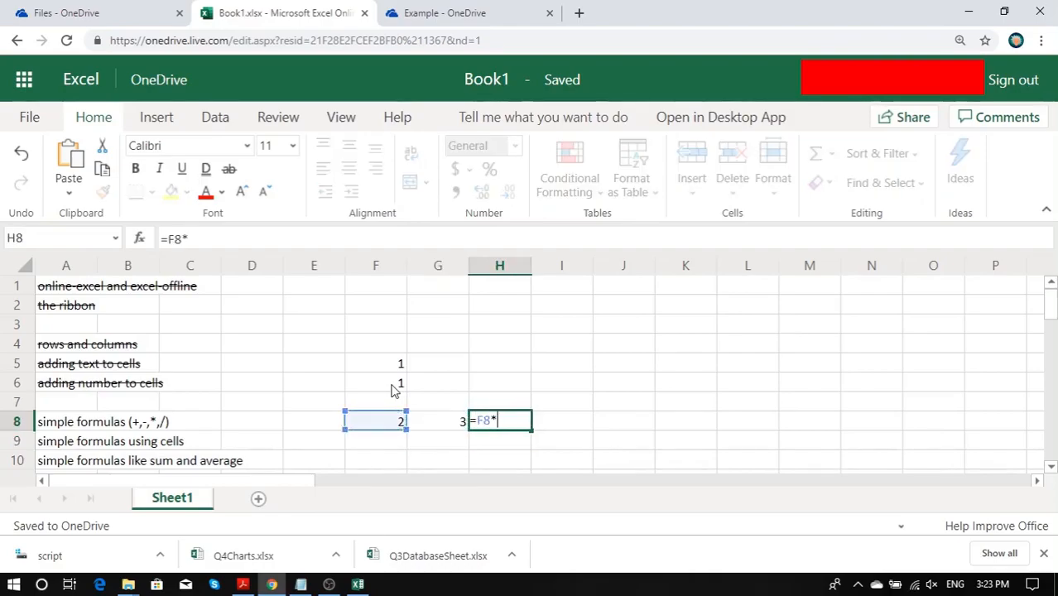
pyautogui.write('2')
pyautogui.press('Return')
# Enter a division formula in cell I8 that divides 15 by cell G8
pyautogui.press('Right')
pyautogui.press('Up')
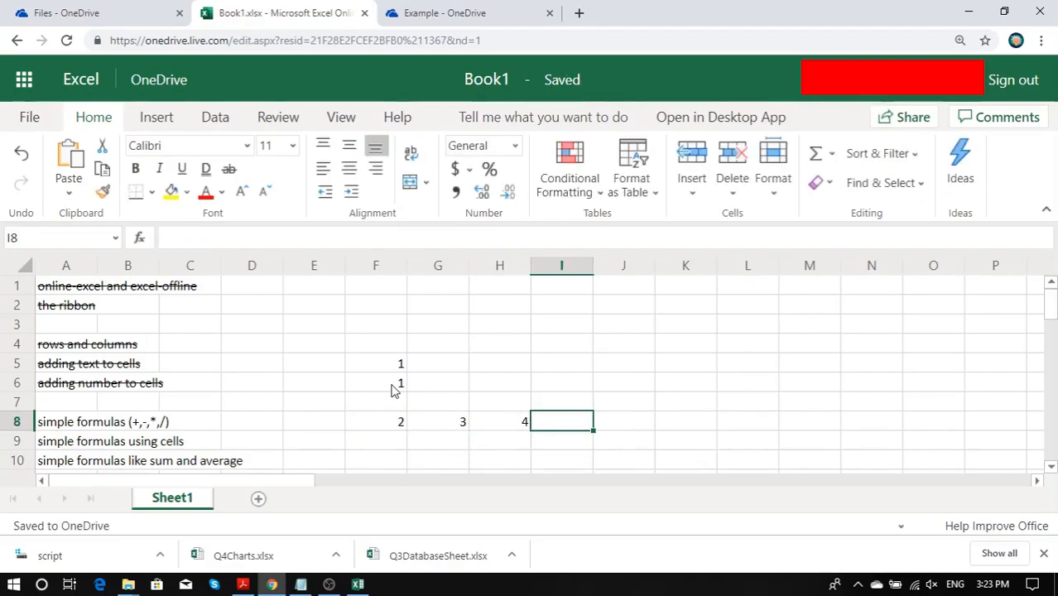
pyautogui.write('=15/')
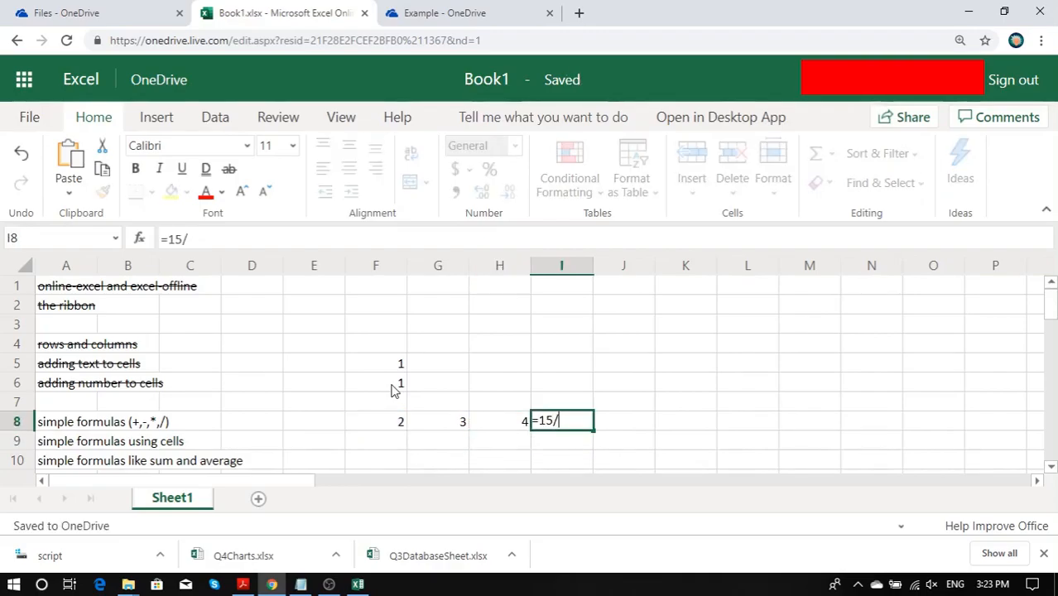
pyautogui.press('Left')
pyautogui.press('Left')
pyautogui.press('Return')
# Enter the subtraction formula =10-H8 in cell J8
pyautogui.press('Right')
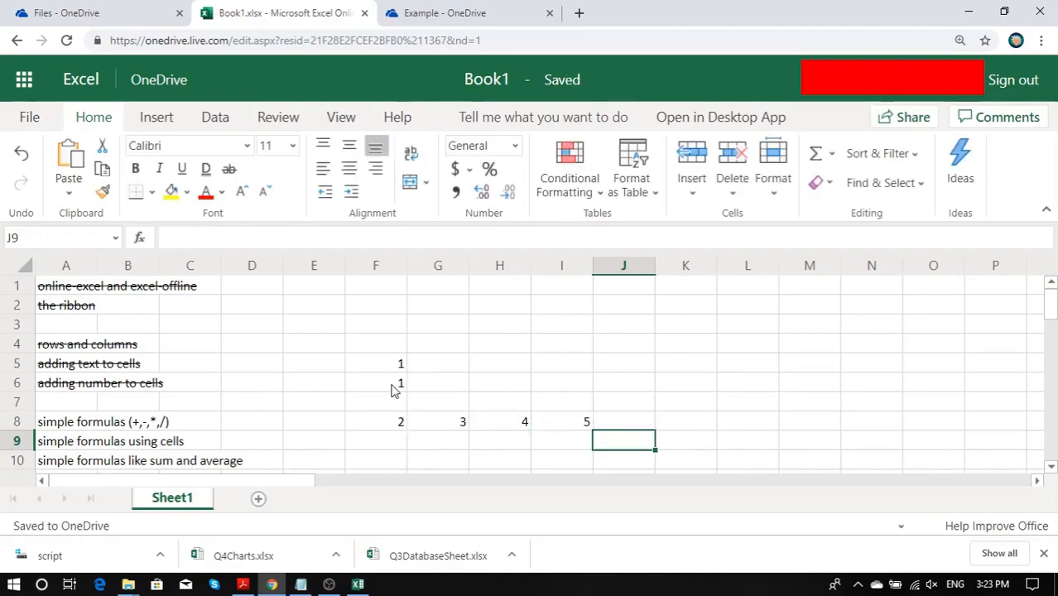
pyautogui.press('Up')
pyautogui.write('=')
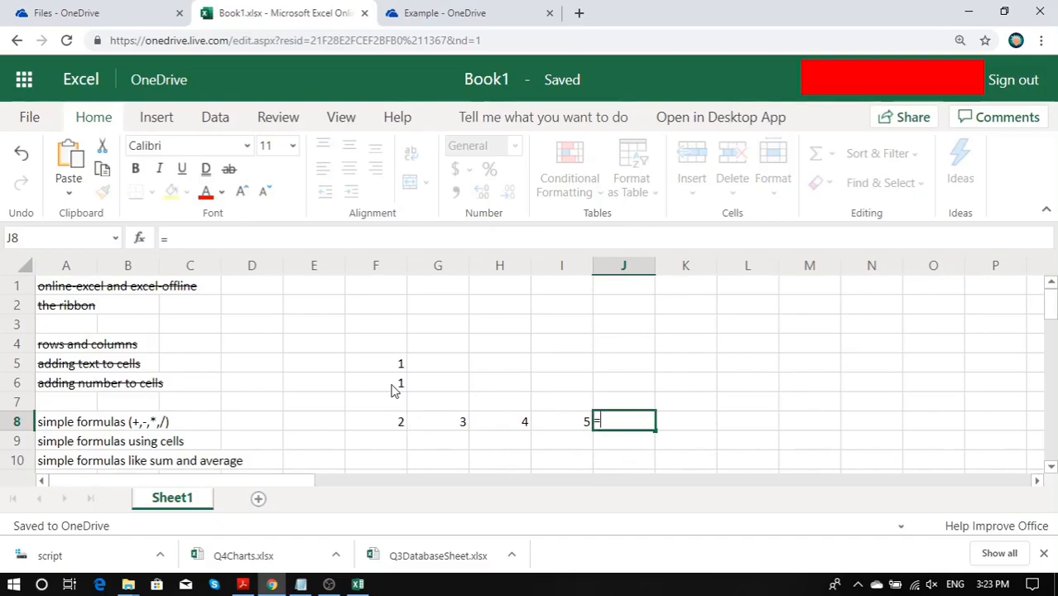
pyautogui.write('10-')
pyautogui.press('Left')
pyautogui.press('Left')
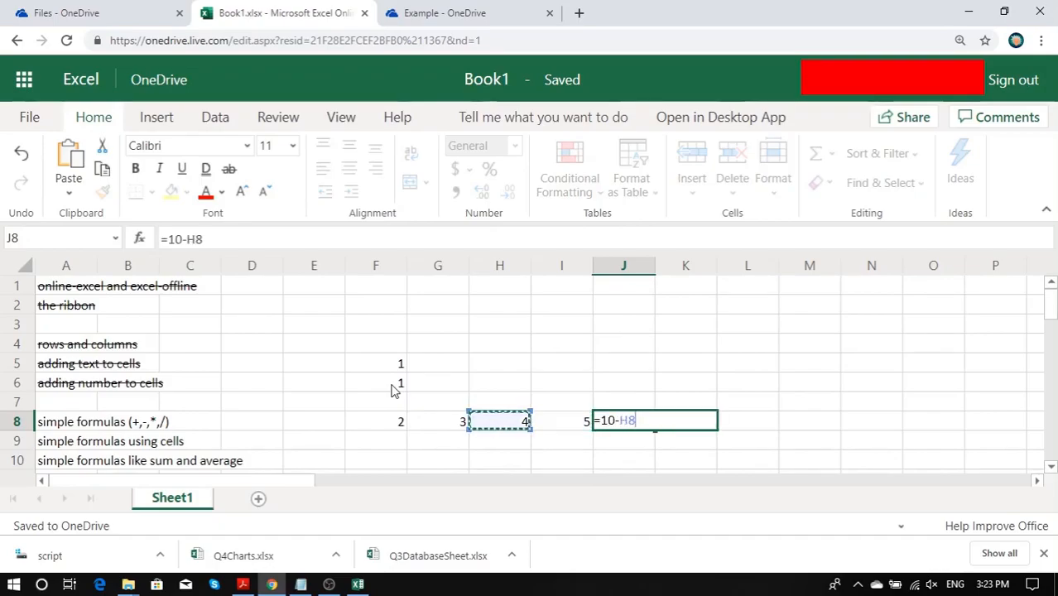
pyautogui.press('Return')
# Strike through the outline items "simple formulas (+,-,*,/)" in A8 and "simple formulas using cells" in A9
pyautogui.press('Up')
pyautogui.press('Left')
pyautogui.press('Left')
pyautogui.press('Left')
pyautogui.press('Left')
pyautogui.press('Left')
pyautogui.press('Left')
pyautogui.press('Left')
pyautogui.press('Left')
pyautogui.press('Left')
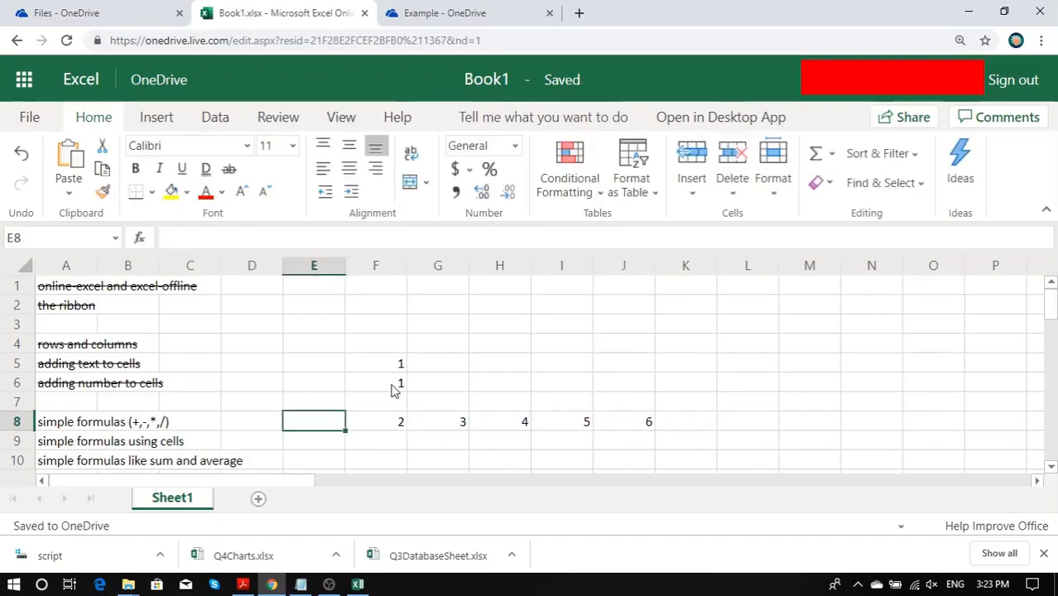
pyautogui.click(230, 169)
pyautogui.press('Down')
pyautogui.click(229, 169)
pyautogui.press('Down')
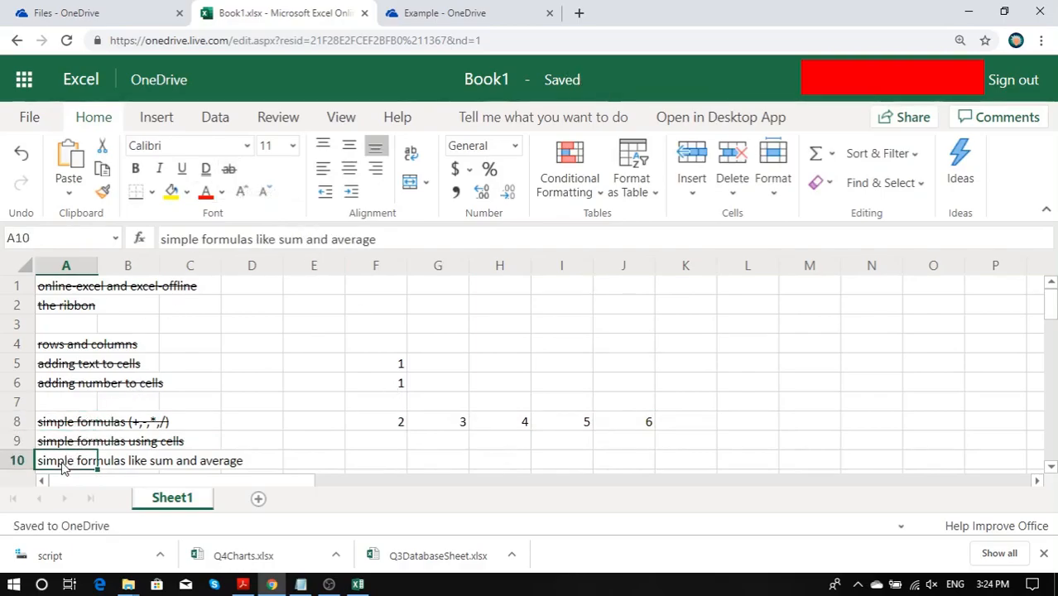
# Enter the formula =sum(F5:F6) in cell F10
pyautogui.click(376, 457)
pyautogui.write('=')
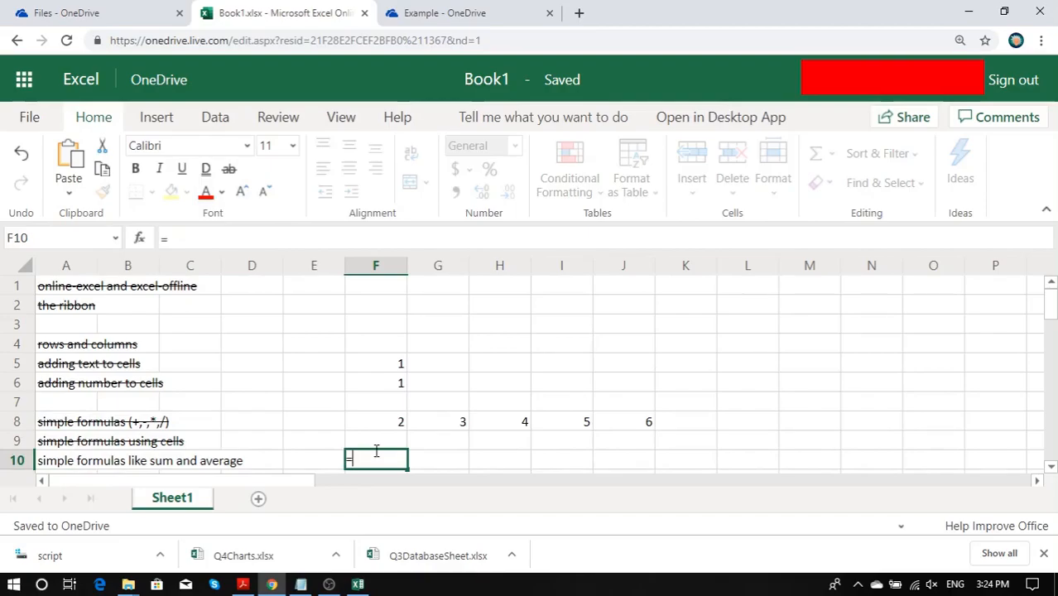
pyautogui.write('sum(')
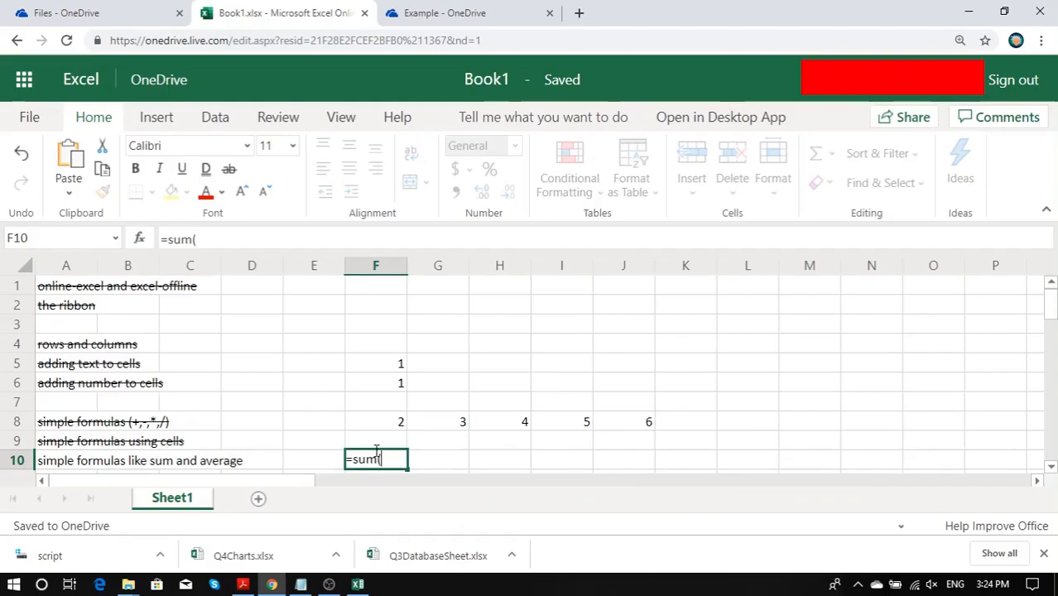
pyautogui.moveTo(396, 364); pyautogui.dragTo(393, 386)
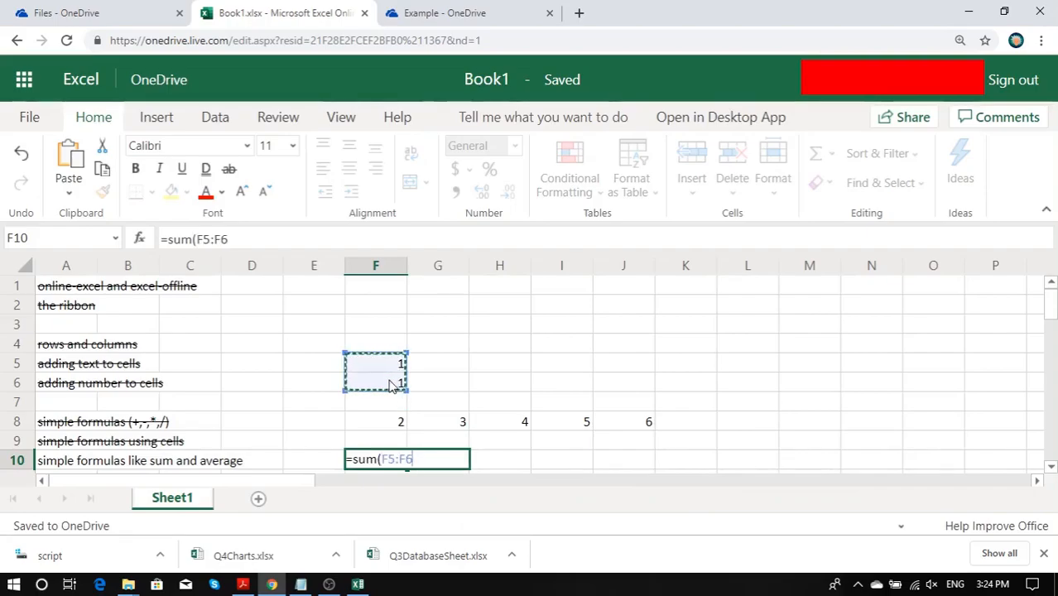
pyautogui.write(')')
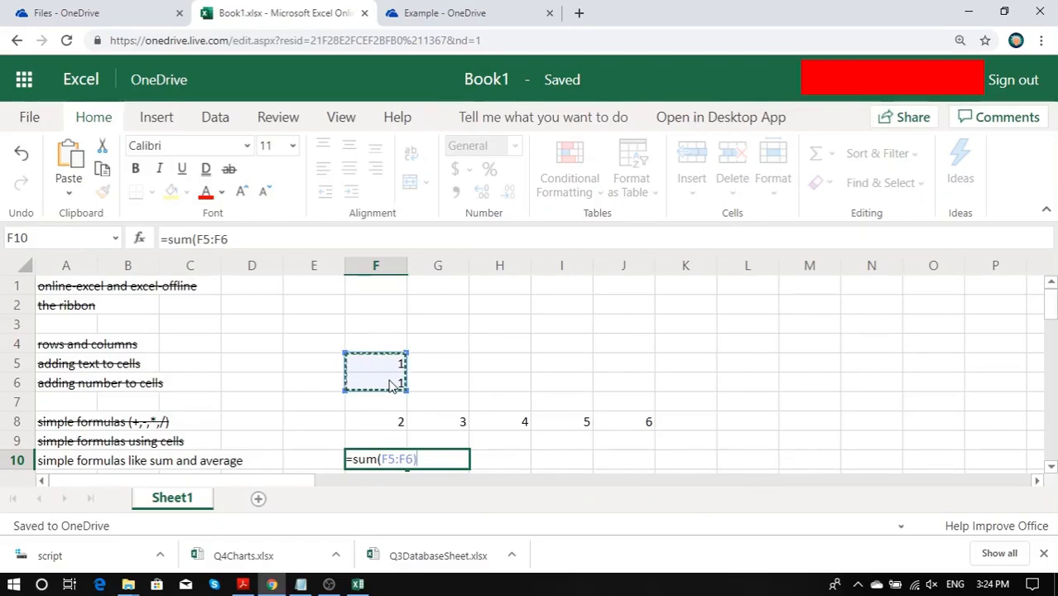
pyautogui.press('Return')
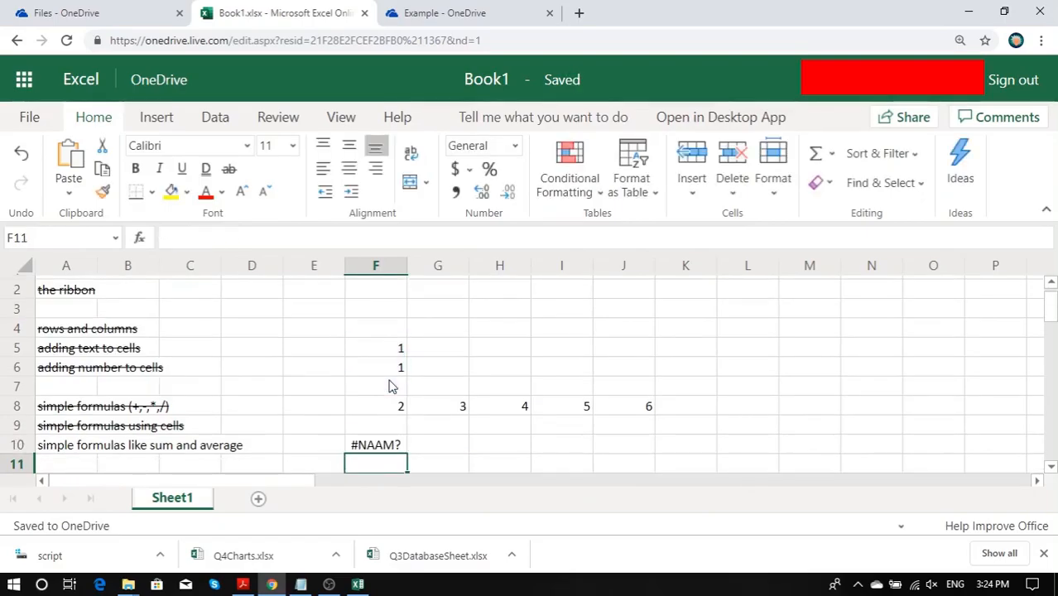
# Change the function name in the F10 formula to the Dutch "som", giving =som(F5:F6)
pyautogui.click(400, 451)
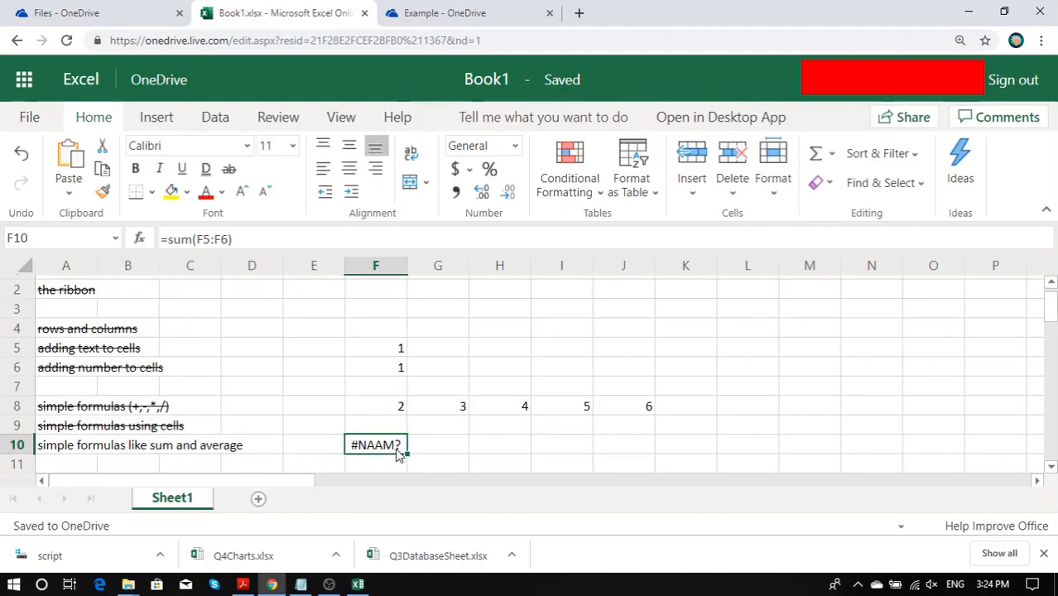
pyautogui.click(182, 239)
pyautogui.press('BackSpace')
pyautogui.write('o')
pyautogui.hotkey('ctrl', 'Return')
# Open the function list for cell F10, and insert AVERAGE from the Commonly Used category
pyautogui.click(186, 239)
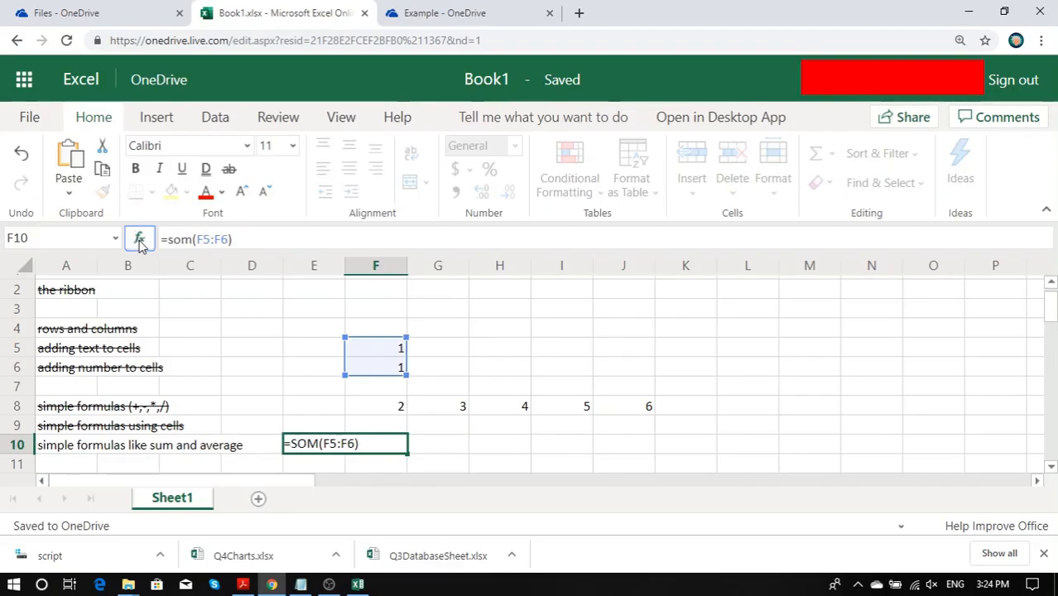
pyautogui.click(139, 241)
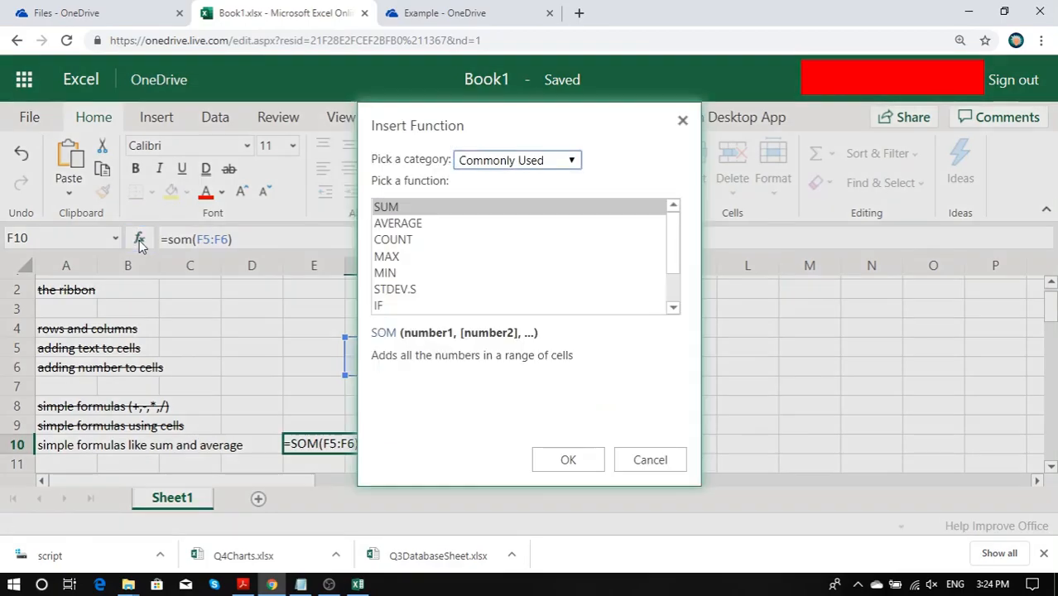
pyautogui.click(403, 227)
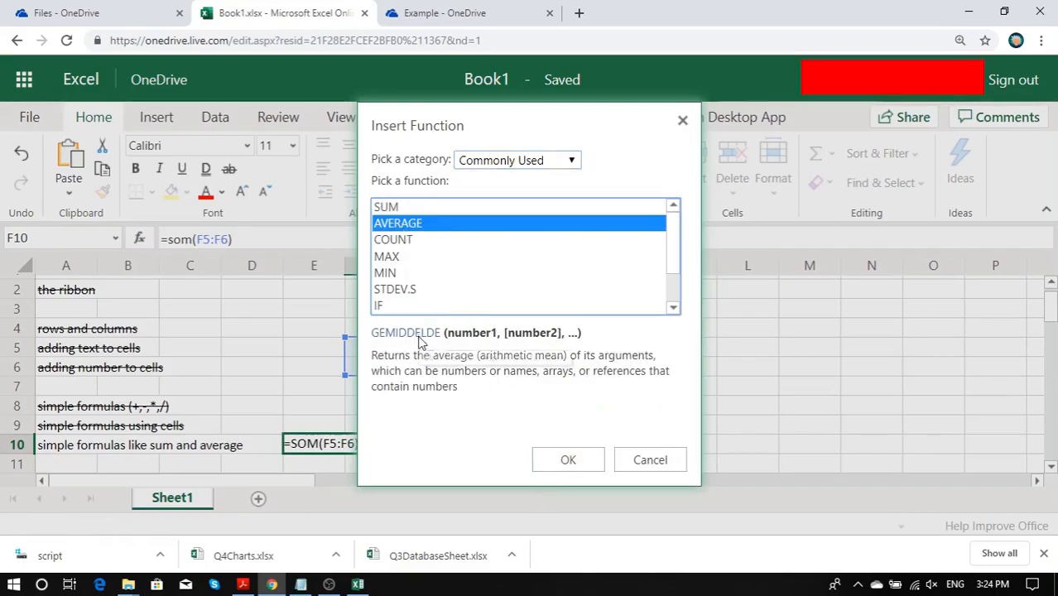
pyautogui.click(563, 461)
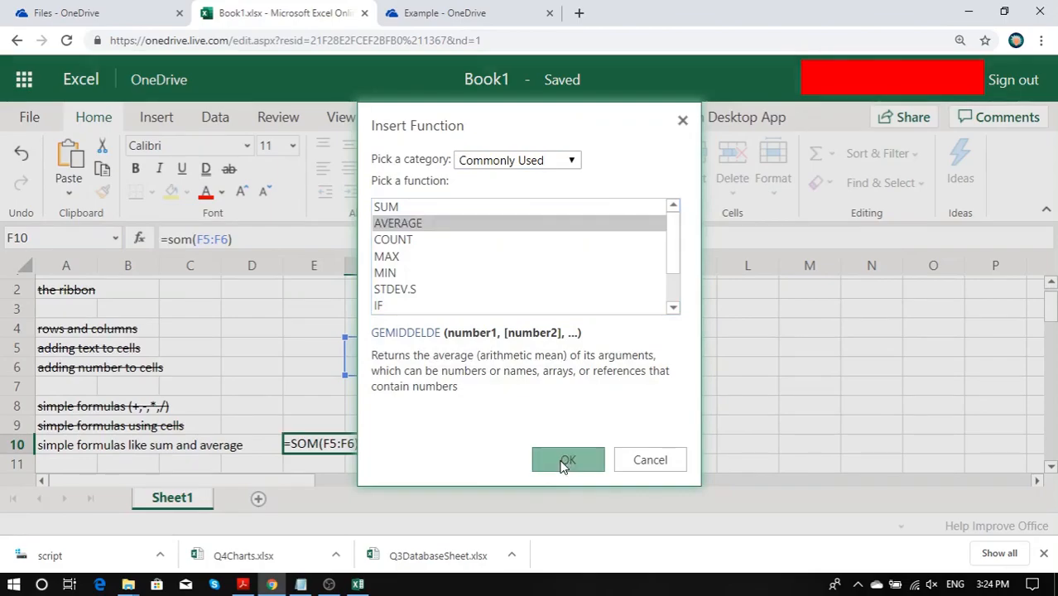
# Complete the GEMIDDELDE (average) formula in F10 with the range F5:F6
pyautogui.moveTo(401, 350); pyautogui.dragTo(400, 370)
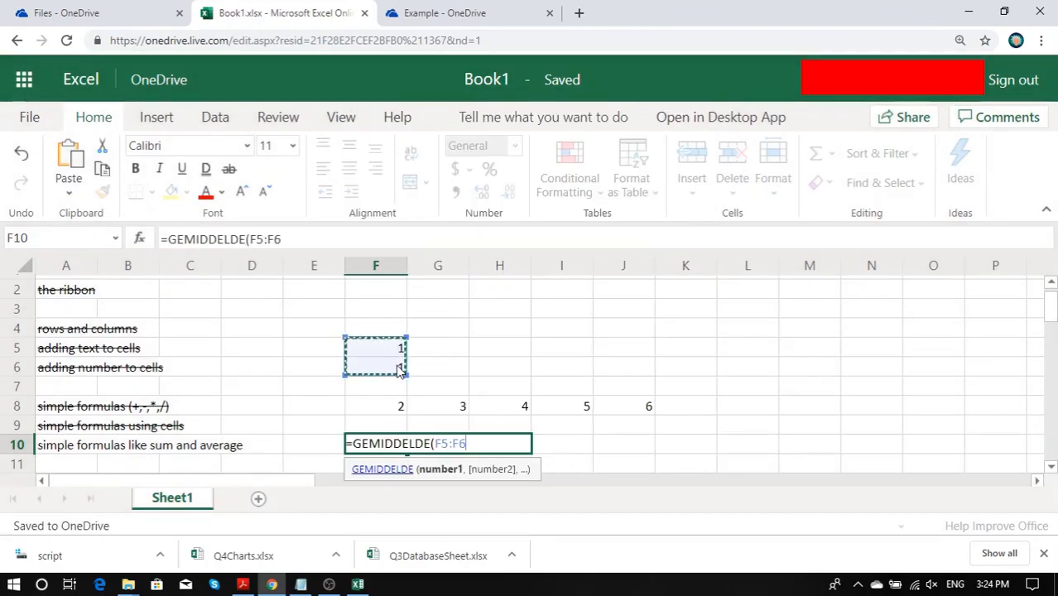
pyautogui.write(')')
pyautogui.press('Return')
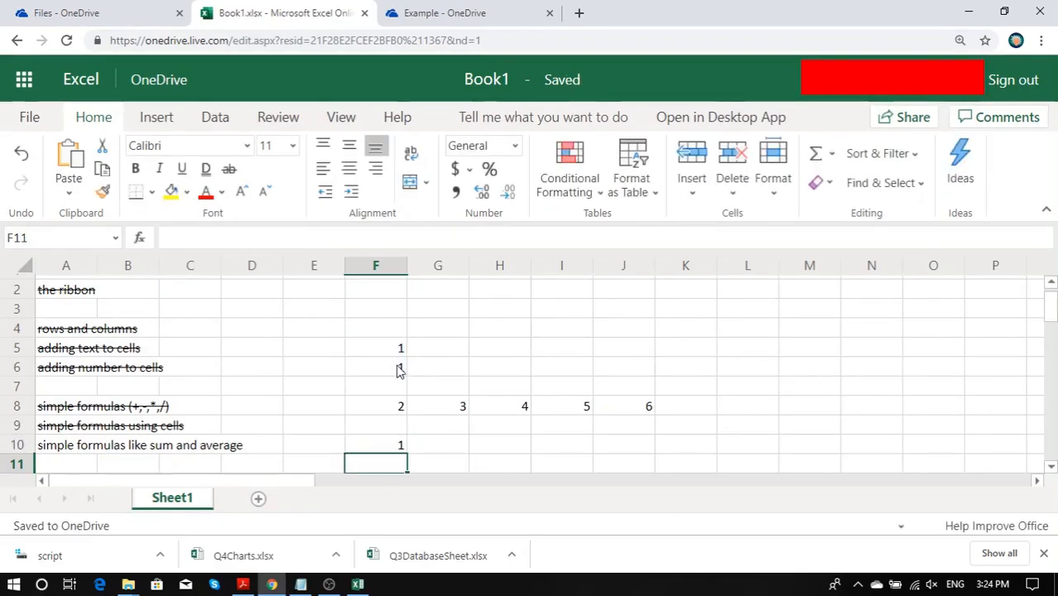
# Strike through the outline item "simple formulas like sum and average" in A10
pyautogui.press('Up')
pyautogui.press('Down')
pyautogui.press('Up')
pyautogui.press('Left')
pyautogui.press('Left')
pyautogui.press('Left')
pyautogui.press('Left')
pyautogui.press('Left')
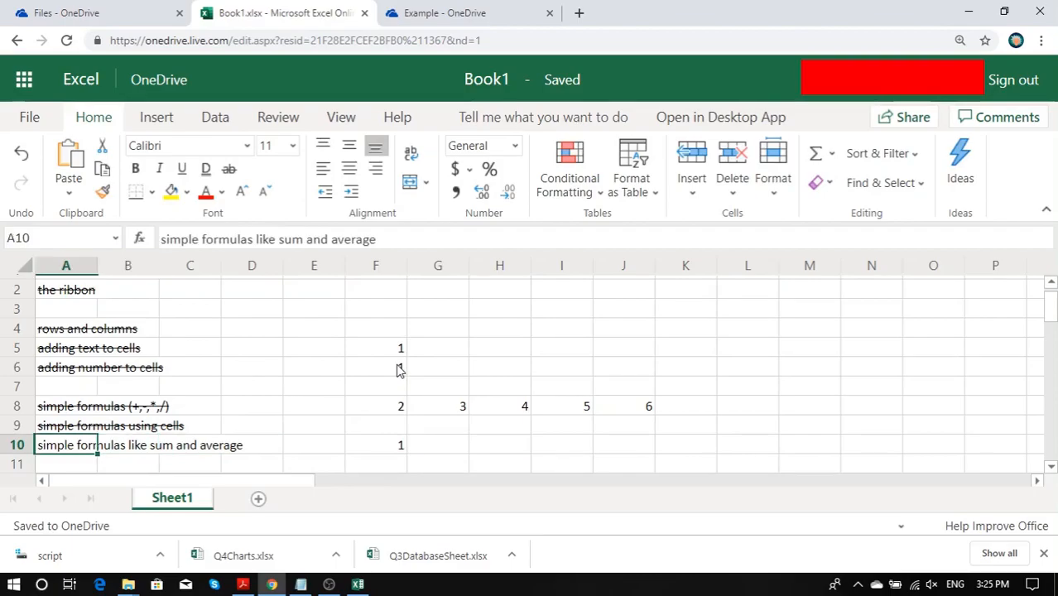
pyautogui.click(228, 168)
# Enter the sample text "asdb" in cell G12, beside the Formatting heading
pyautogui.scroll(-3, 247, 420)
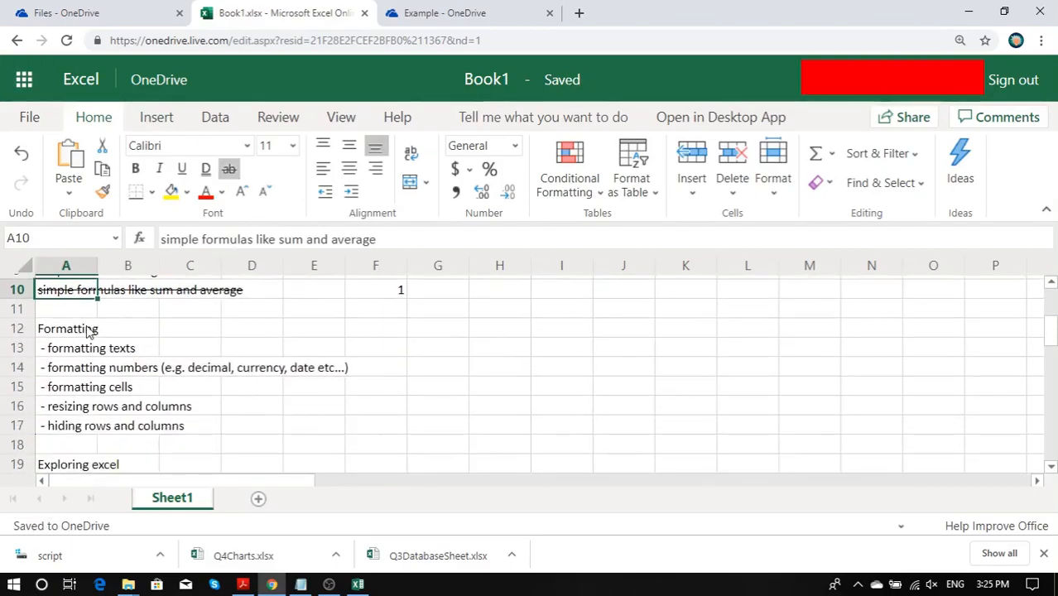
pyautogui.press('Down')
pyautogui.press('Down')
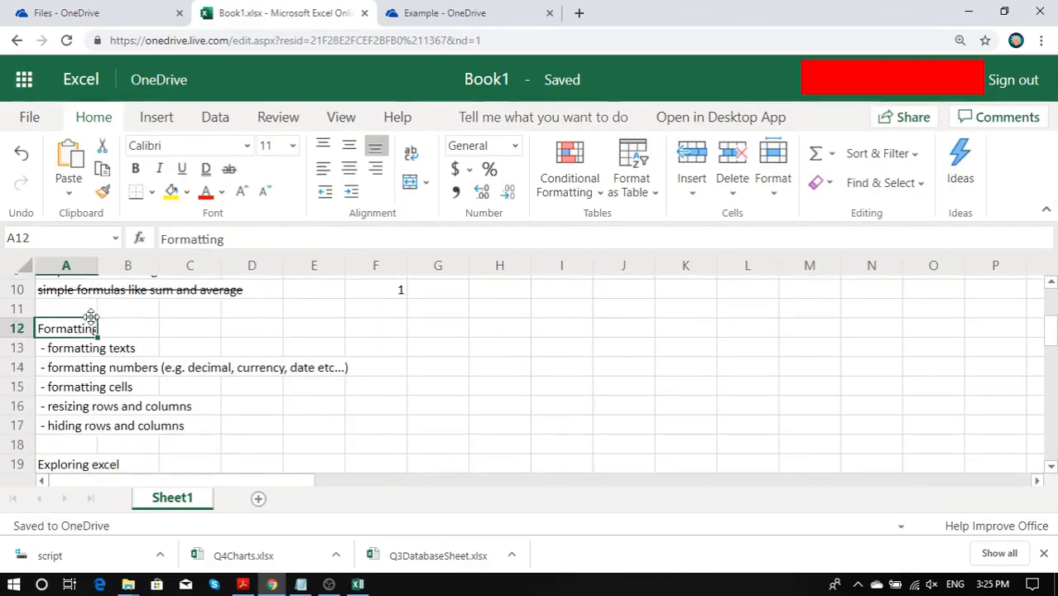
pyautogui.press('Down')
pyautogui.click(435, 336)
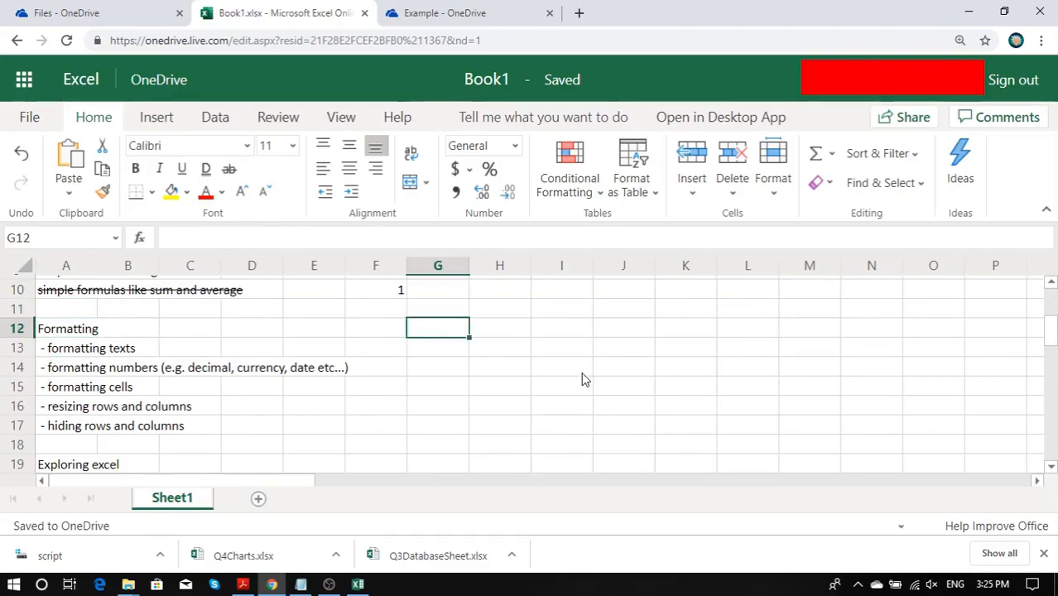
pyautogui.write('asdb')
pyautogui.press('Return')
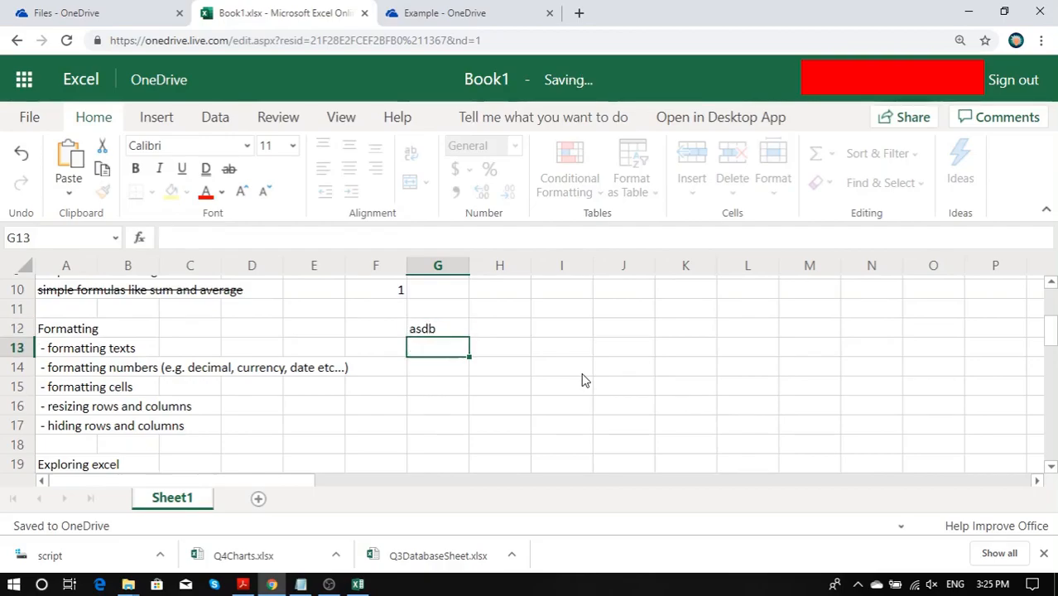
# Apply bold, italic, underline, double underline and strikethrough to the sample text in G12
pyautogui.click(444, 335)
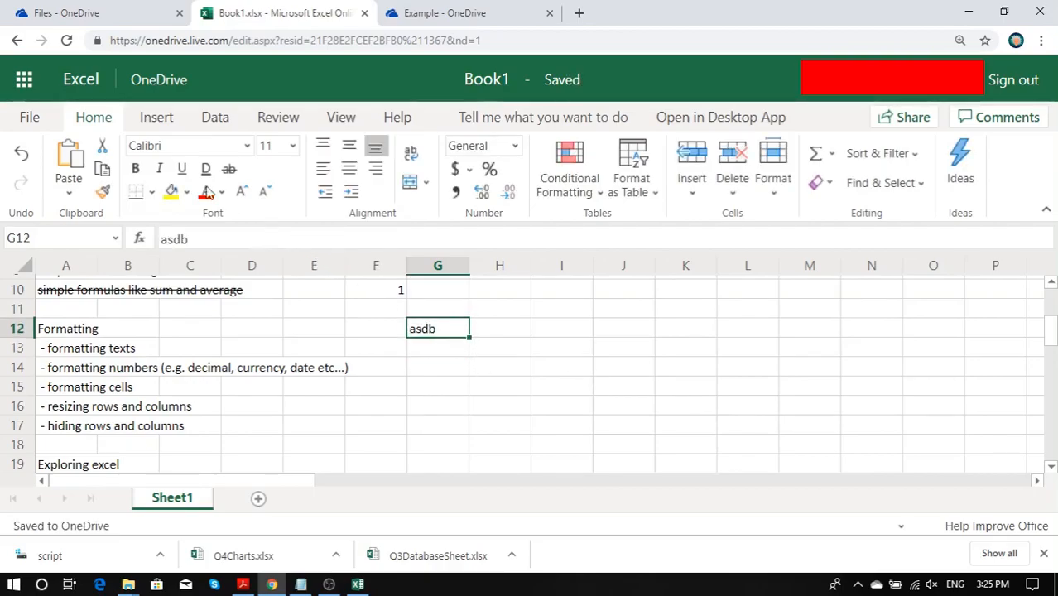
pyautogui.click(137, 172)
pyautogui.click(159, 170)
pyautogui.click(180, 170)
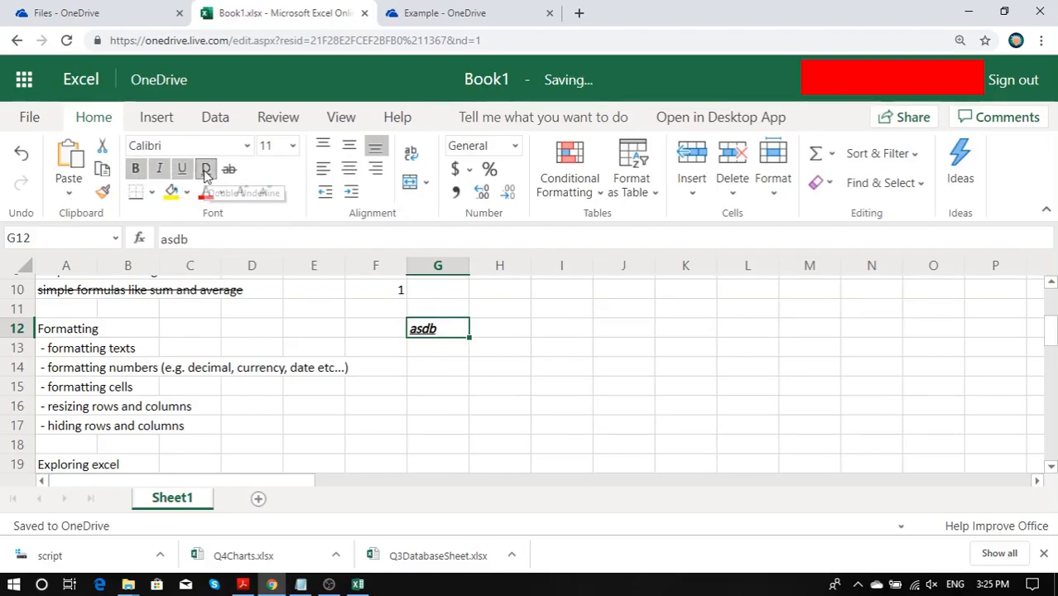
pyautogui.click(206, 170)
pyautogui.click(227, 170)
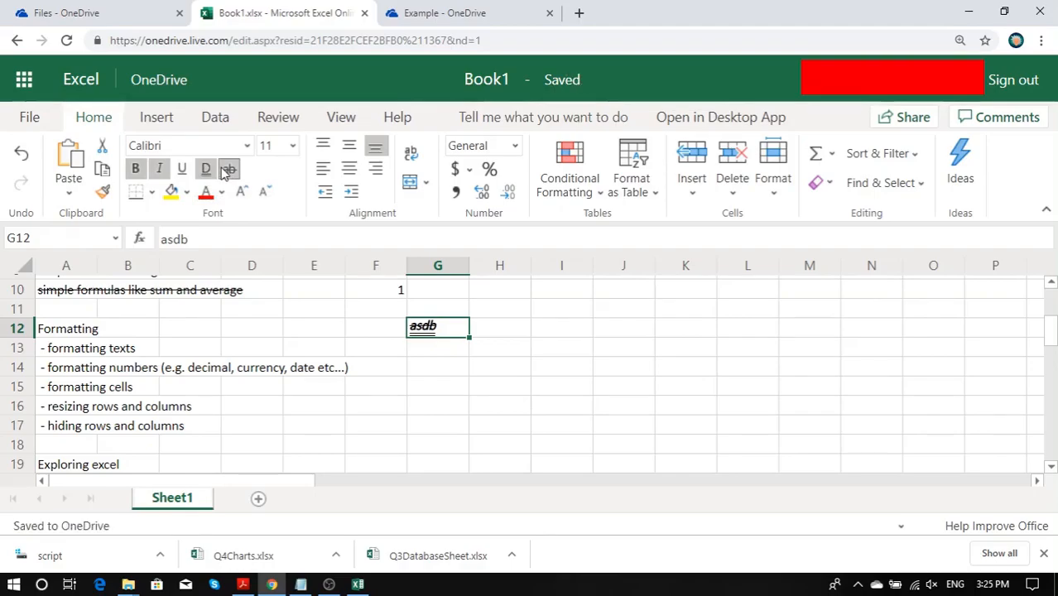
# Remove the strikethrough, double underline, italic and bold formatting from G12
pyautogui.click(228, 169)
pyautogui.click(206, 170)
pyautogui.click(155, 169)
pyautogui.click(135, 169)
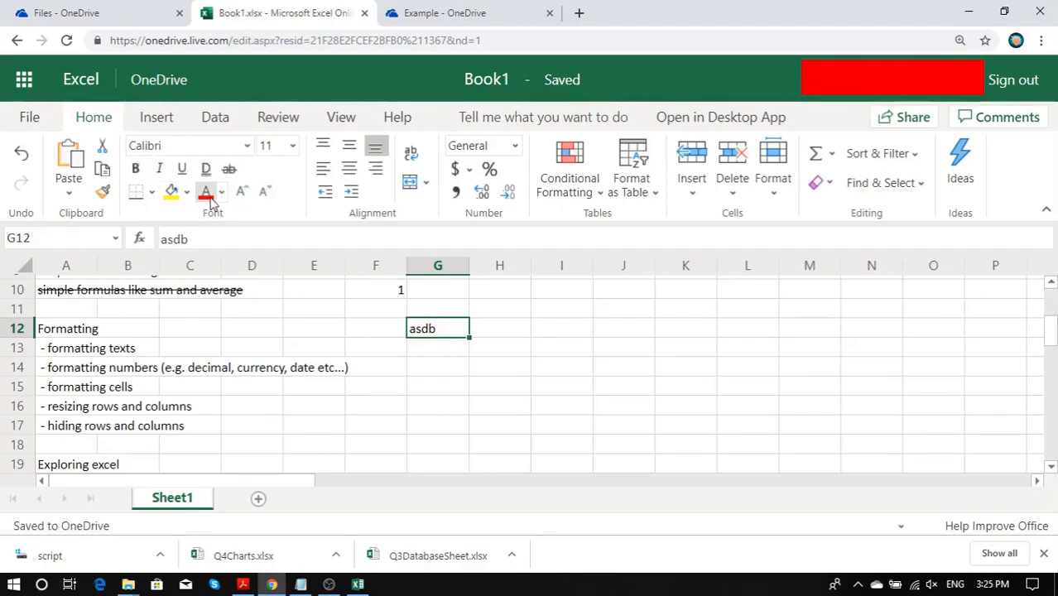
# Fill cell G12 with a gray theme color and set its font color to standard red
pyautogui.click(185, 193)
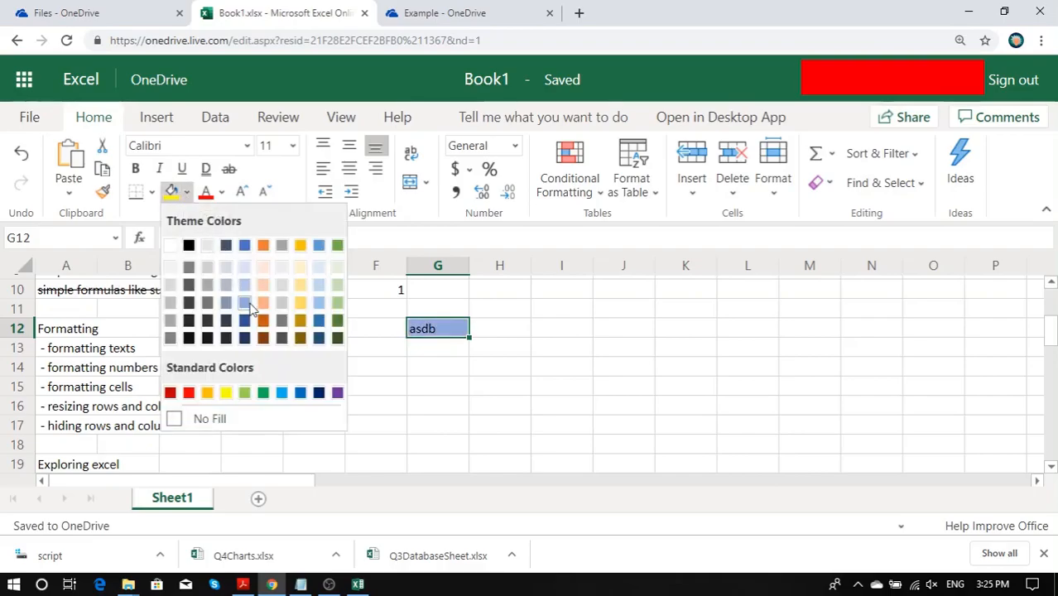
pyautogui.click(281, 302)
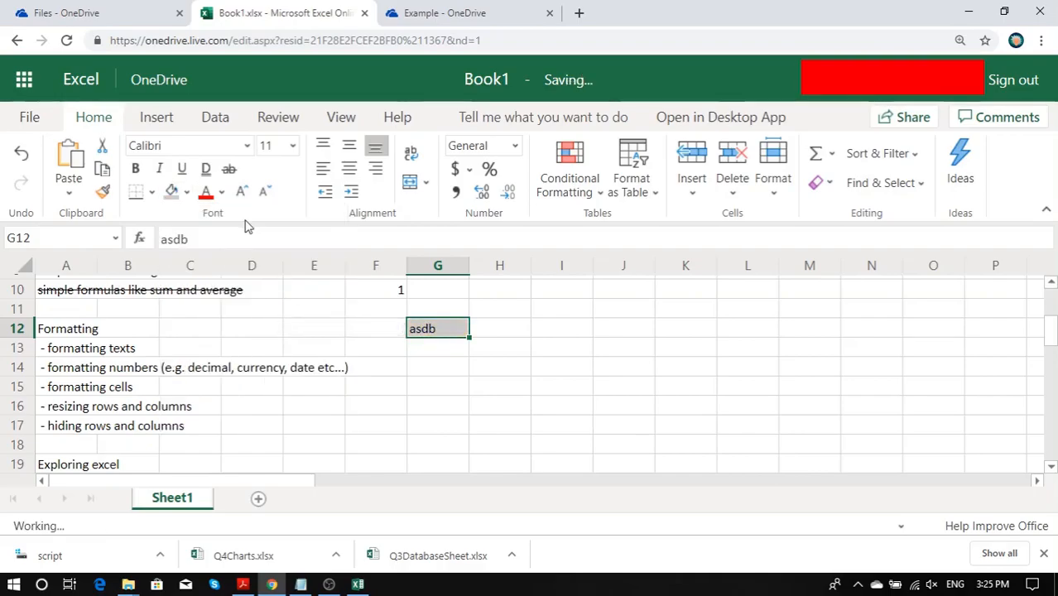
pyautogui.click(221, 192)
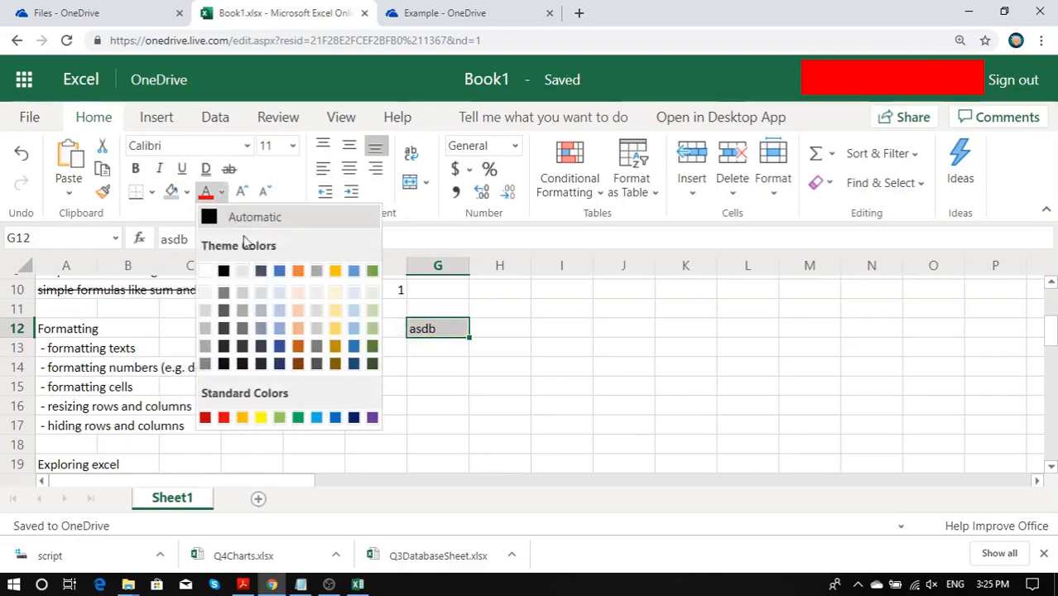
pyautogui.click(224, 417)
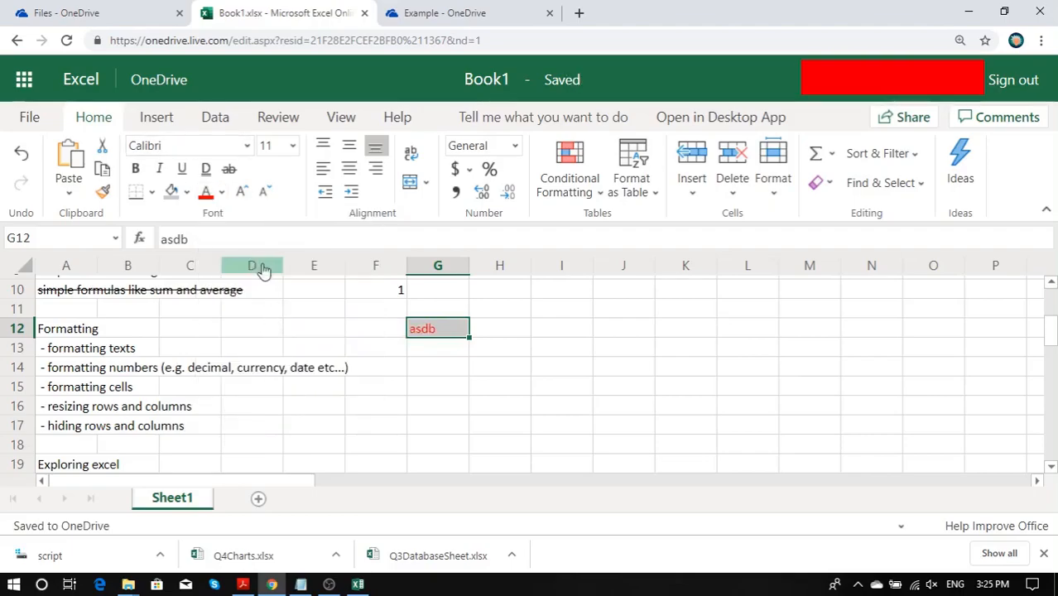
# Increase the font size of the text in G12 stepwise to 20
pyautogui.click(243, 192)
pyautogui.click(243, 192)
pyautogui.click(243, 192)
pyautogui.click(243, 192)
pyautogui.click(244, 192)
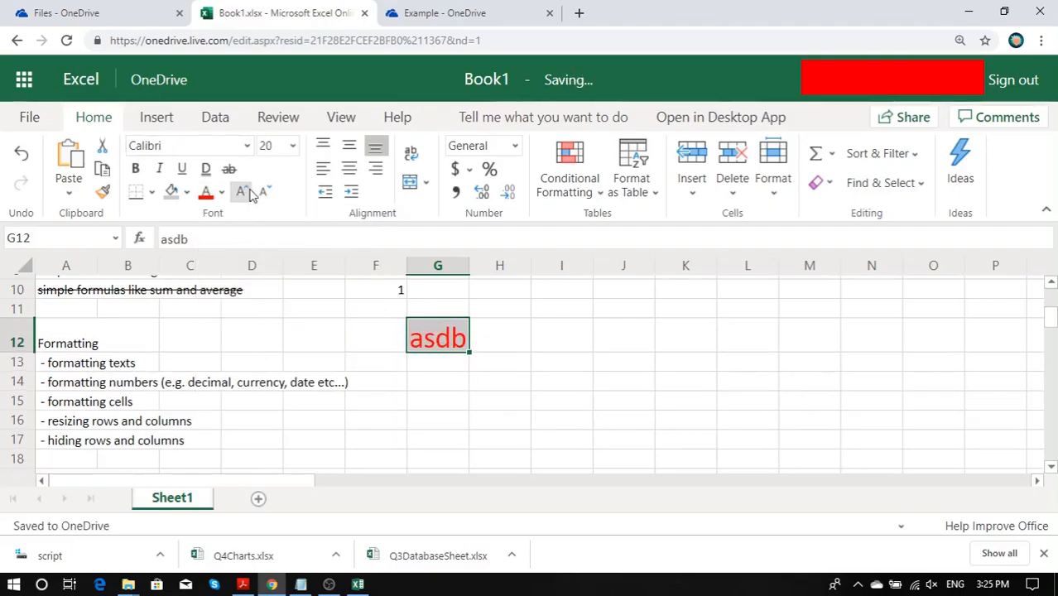
# Decrease the font size of the text in G12 stepwise to 11
pyautogui.click(265, 193)
pyautogui.click(265, 192)
pyautogui.click(265, 193)
pyautogui.click(265, 193)
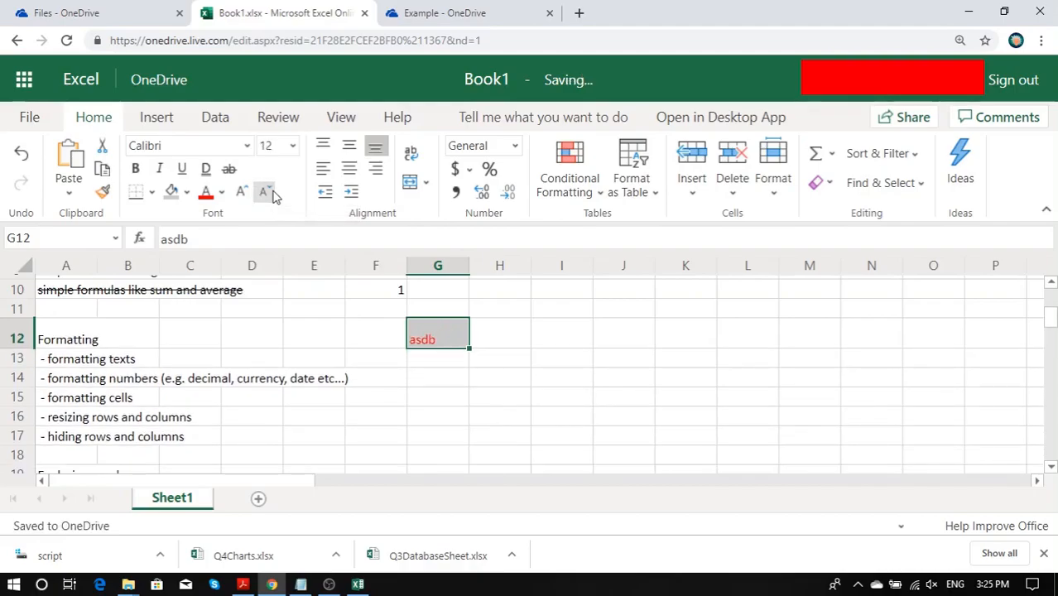
pyautogui.click(265, 193)
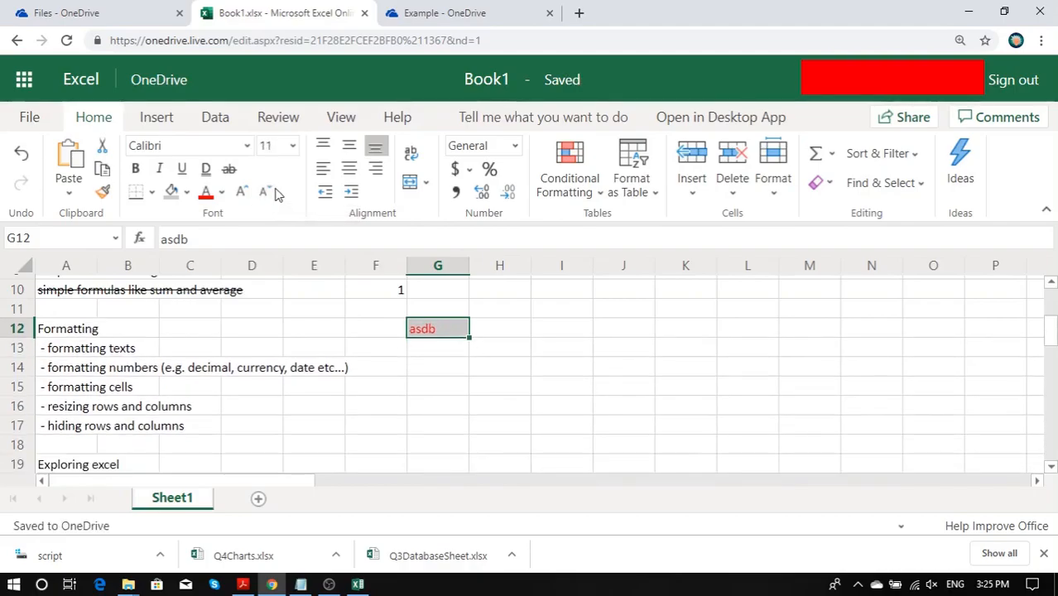
# Try right alignment on the text in G12 and set it to left alignment
pyautogui.click(376, 170)
pyautogui.click(323, 169)
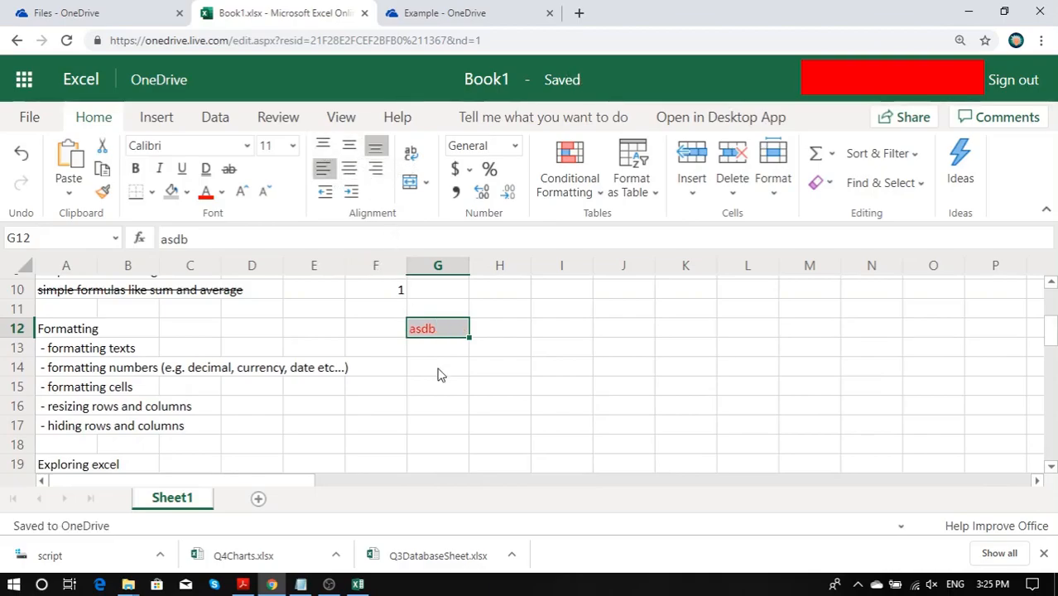
# Strike through the outline item "- formatting texts" in A13
pyautogui.press('Left')
pyautogui.press('Left')
pyautogui.press('Left')
pyautogui.press('Left')
pyautogui.press('Left')
pyautogui.press('Left')
pyautogui.press('Down')
pyautogui.click(228, 168)
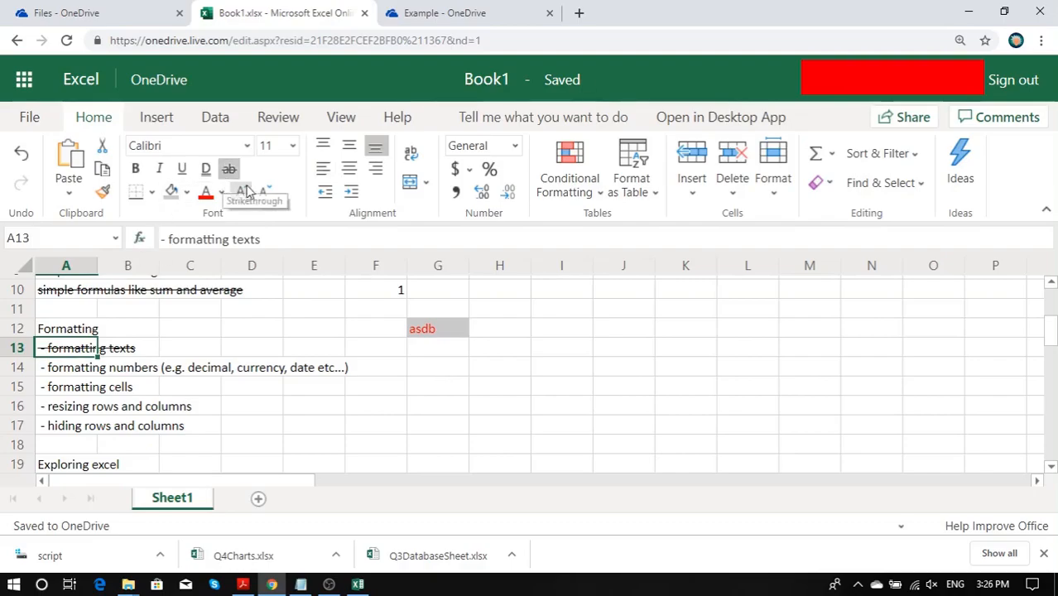
# Enter the number 156 in cell G14, beside the formatting numbers item
pyautogui.click(443, 369)
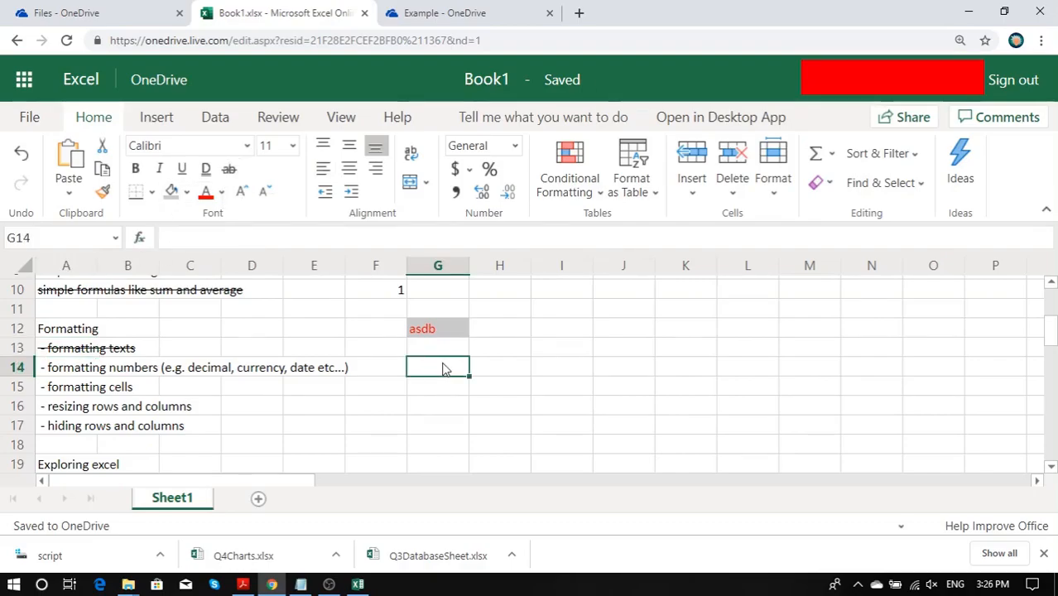
pyautogui.write('156')
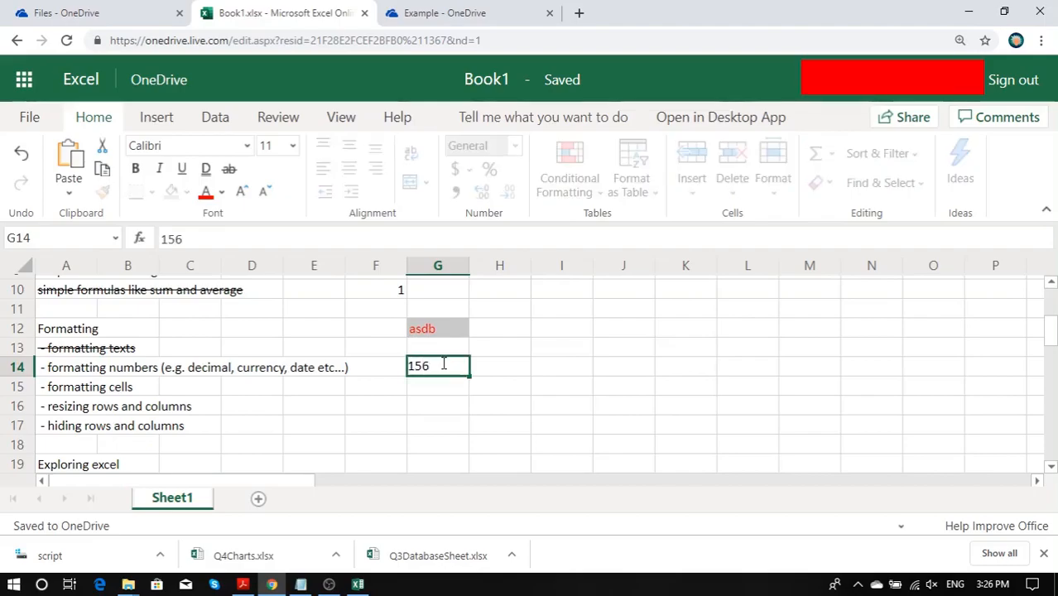
pyautogui.press('Return')
# Format G14 as a percentage, and change it to the Number format
pyautogui.click(445, 369)
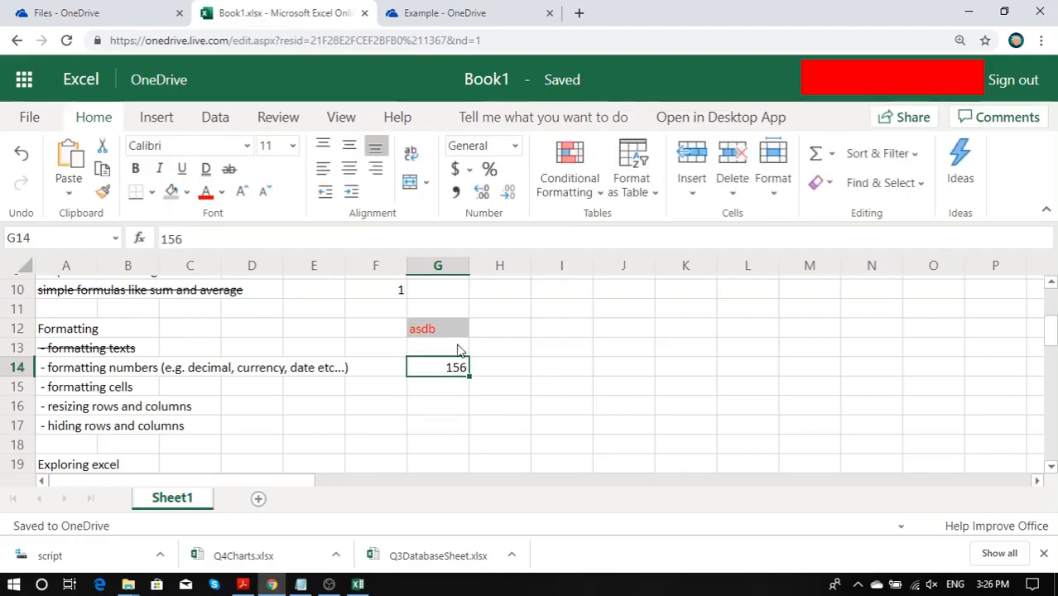
pyautogui.click(490, 170)
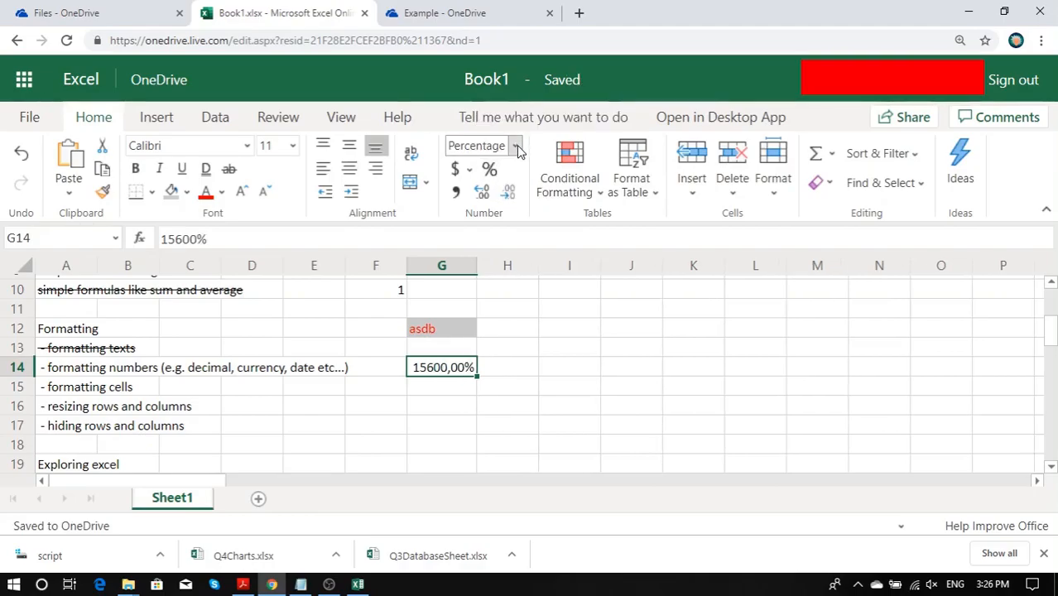
pyautogui.click(514, 145)
pyautogui.click(514, 224)
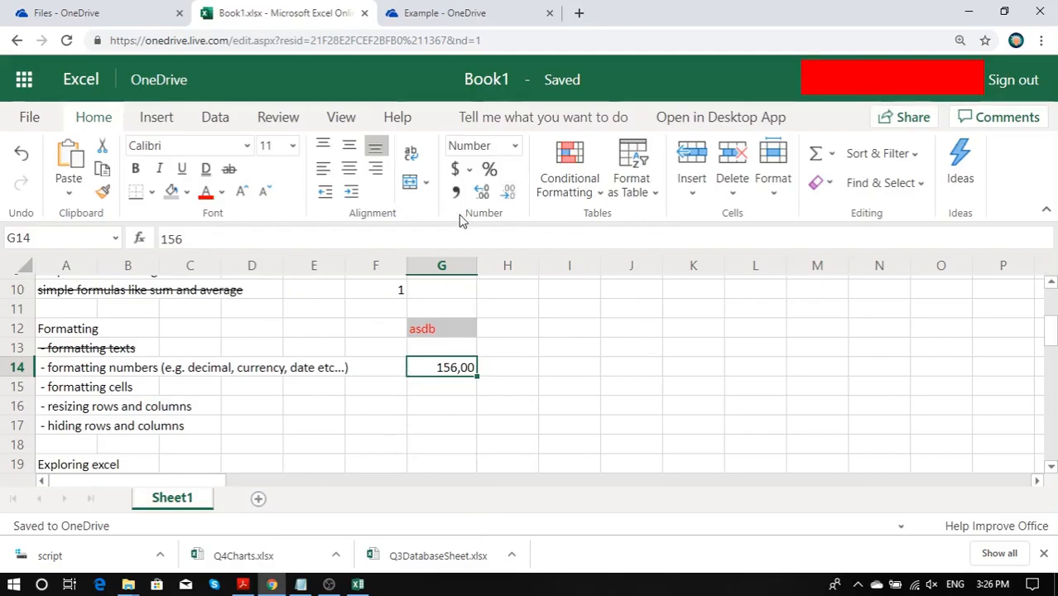
# Increase the decimals of the number in G14 to four places, and reduce them to none
pyautogui.click(482, 192)
pyautogui.click(484, 197)
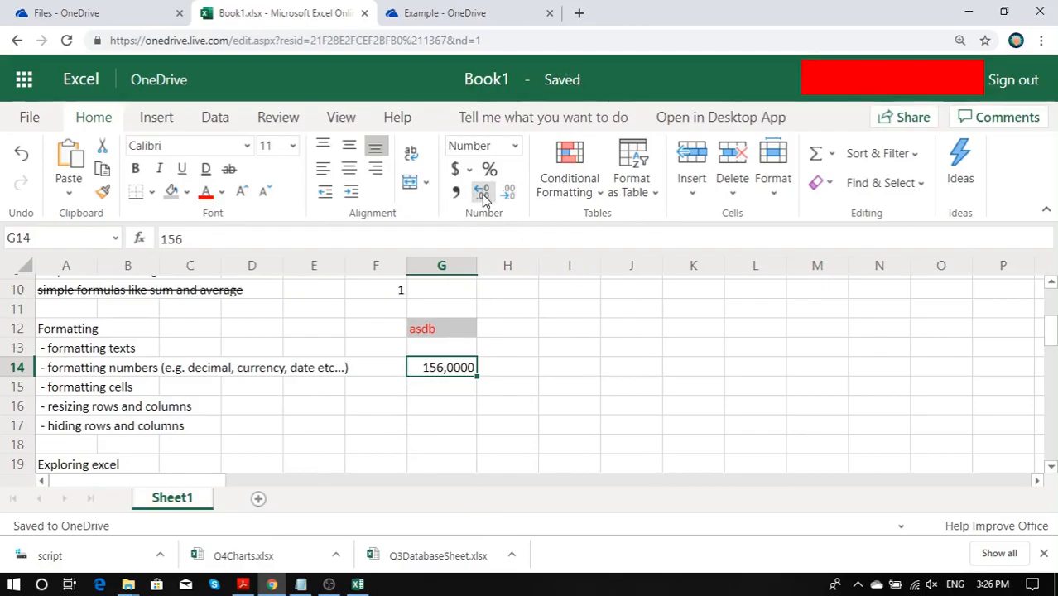
pyautogui.click(507, 194)
pyautogui.click(508, 195)
pyautogui.click(508, 194)
pyautogui.click(507, 194)
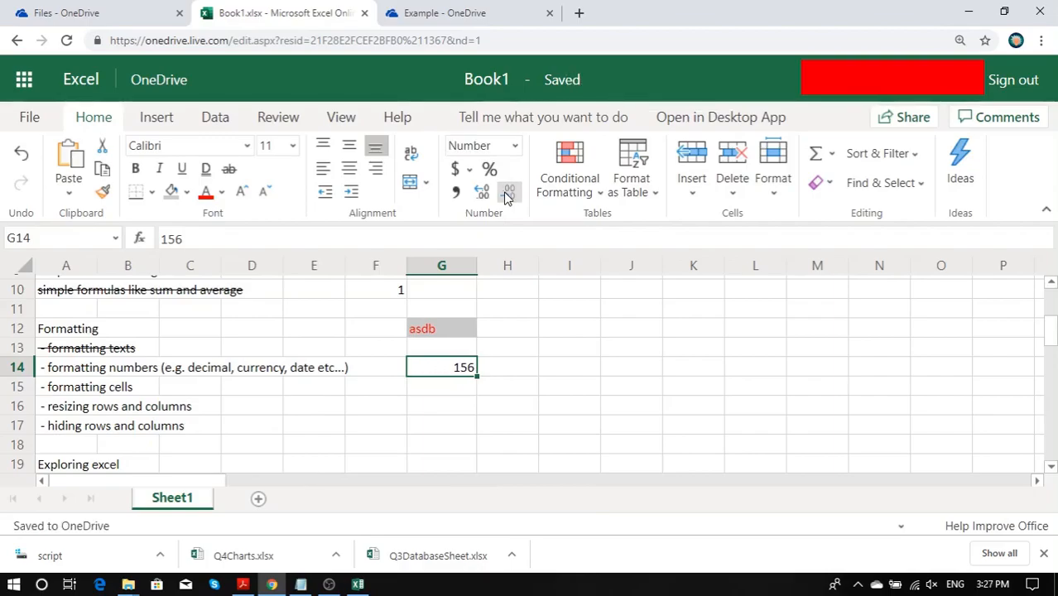
# Apply the comma style to G14, and change its number format to Currency
pyautogui.click(457, 193)
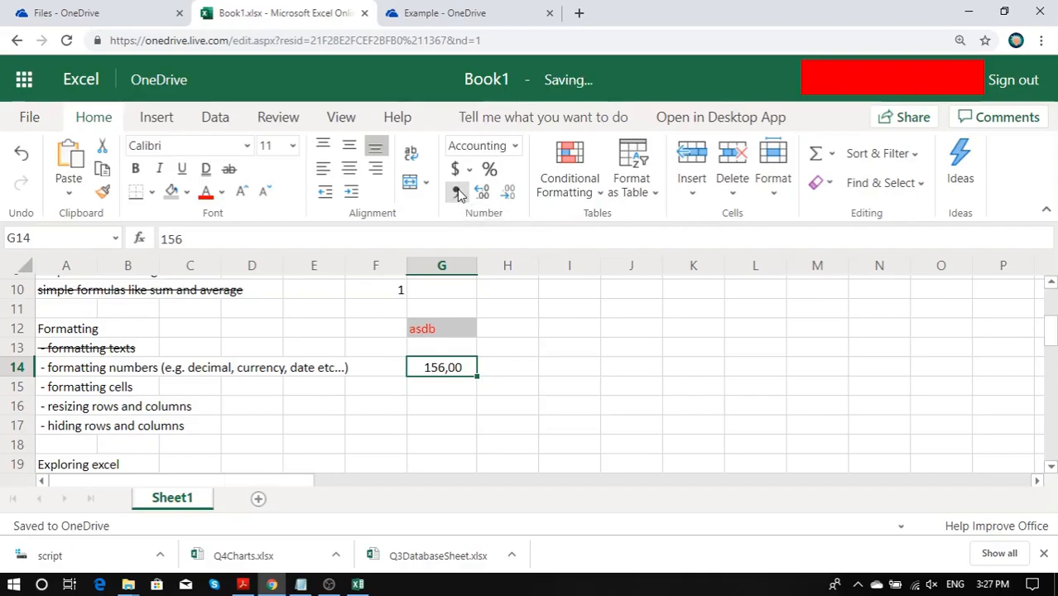
pyautogui.click(482, 192)
pyautogui.click(514, 146)
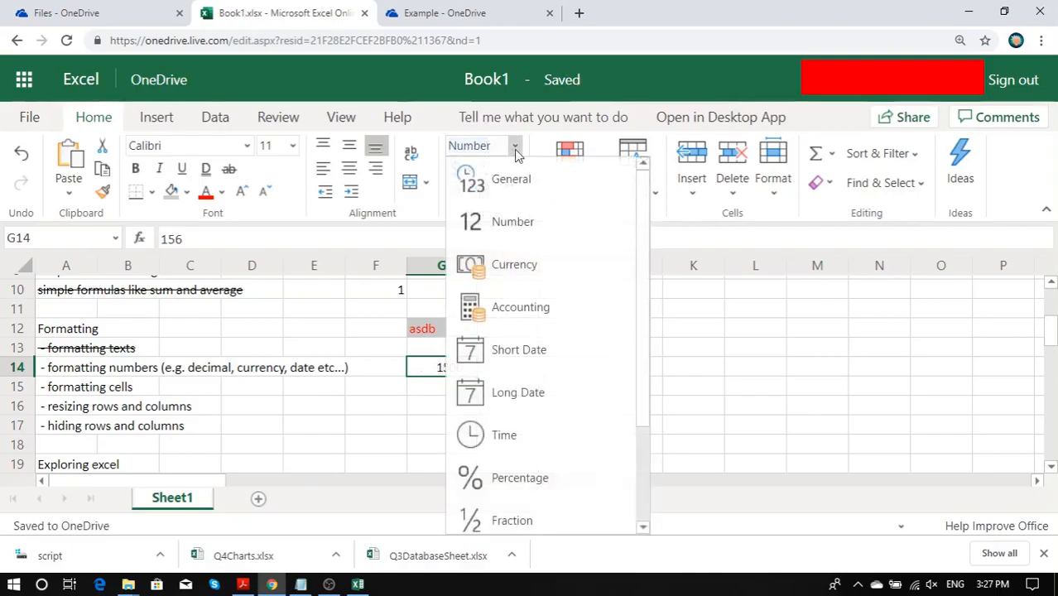
pyautogui.click(497, 266)
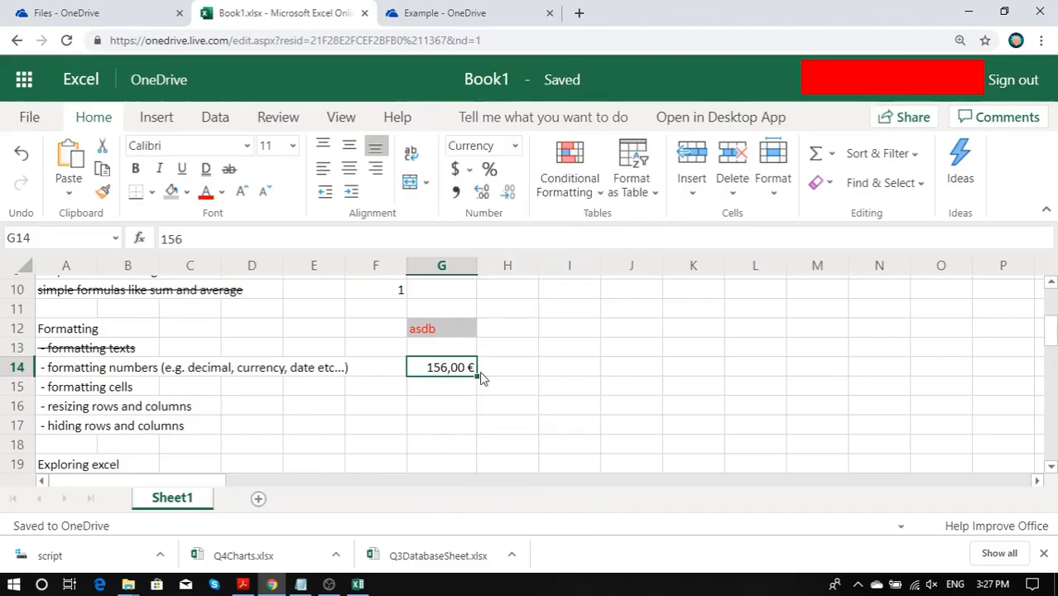
# Apply the "$ English (United States)" accounting format to G14
pyautogui.click(471, 177)
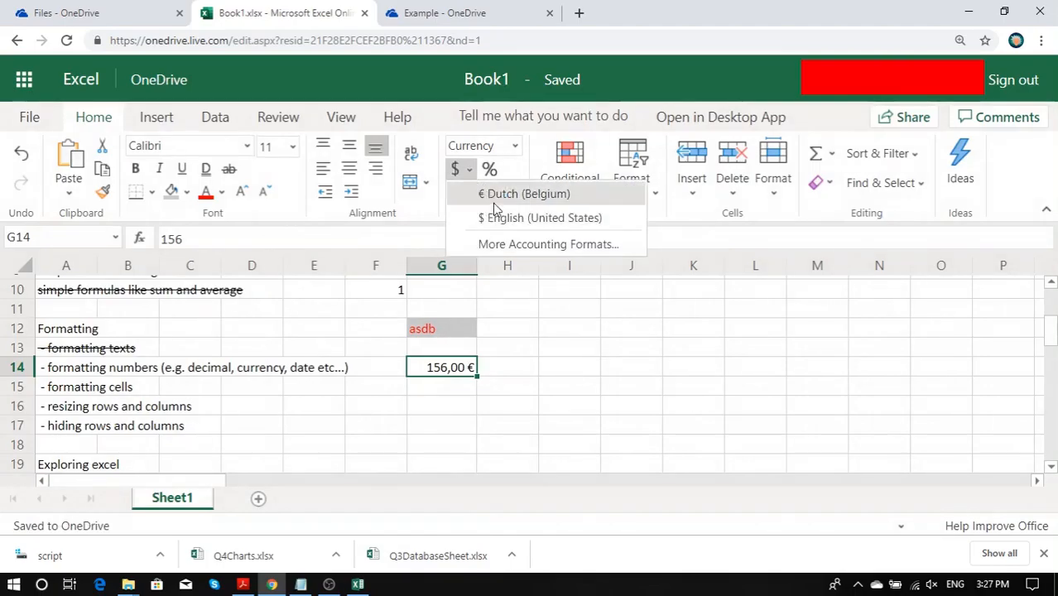
pyautogui.click(492, 221)
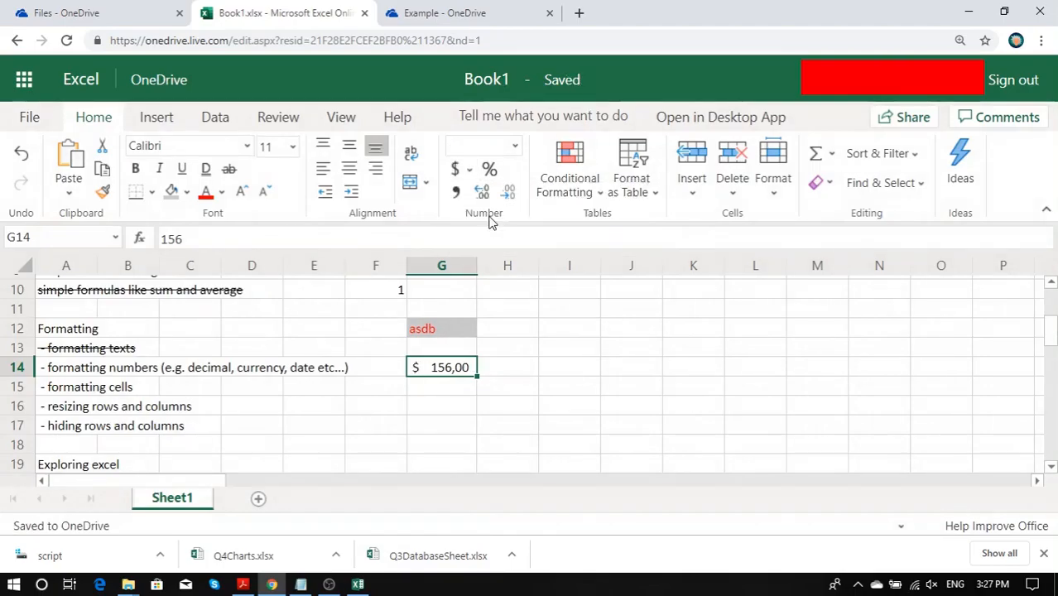
# Change the number format of G14 to Time, and enter 12:00 in the cell
pyautogui.click(513, 148)
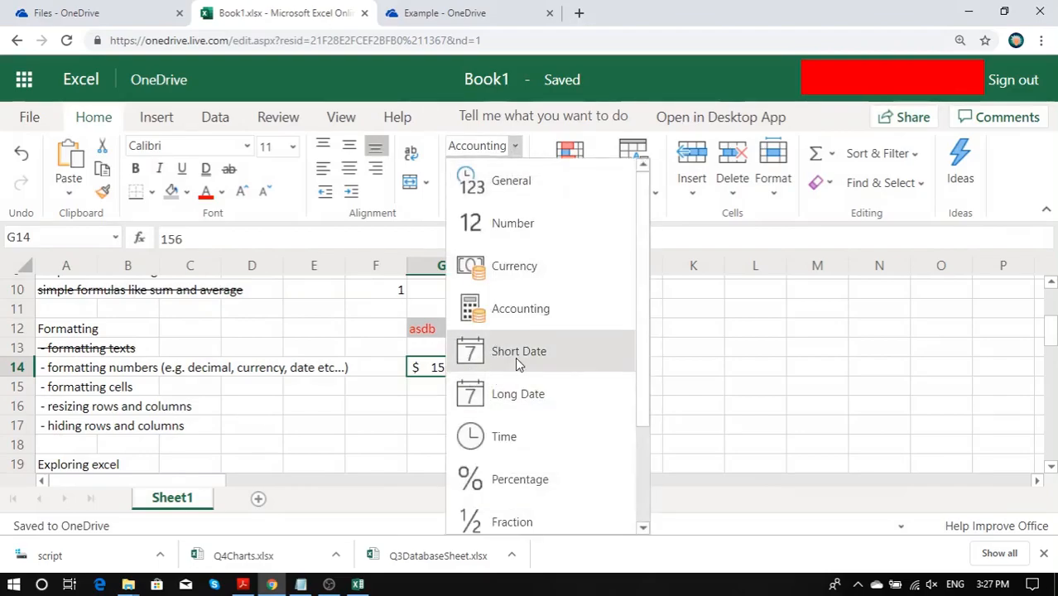
pyautogui.click(511, 447)
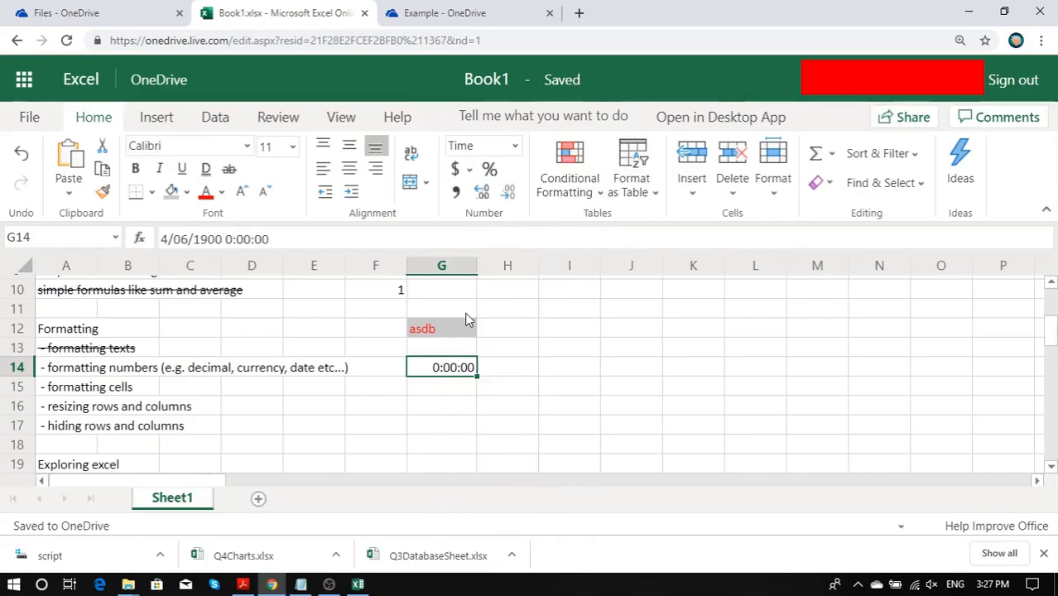
pyautogui.write('12:00')
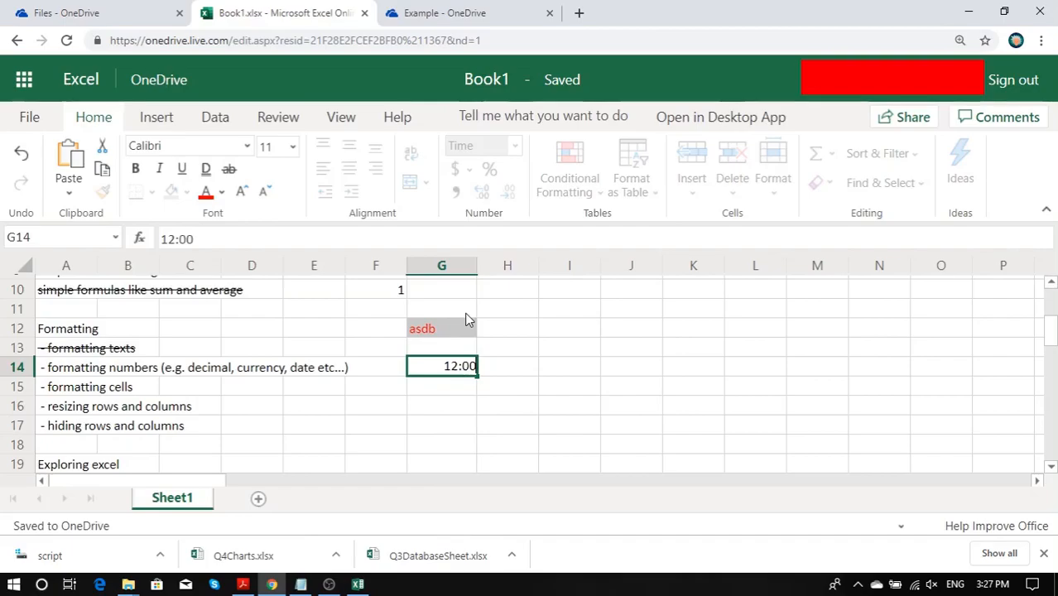
pyautogui.press('Return')
# Change the number format of G14 to Short Date, and enter 4/12/2019 in the cell
pyautogui.click(453, 369)
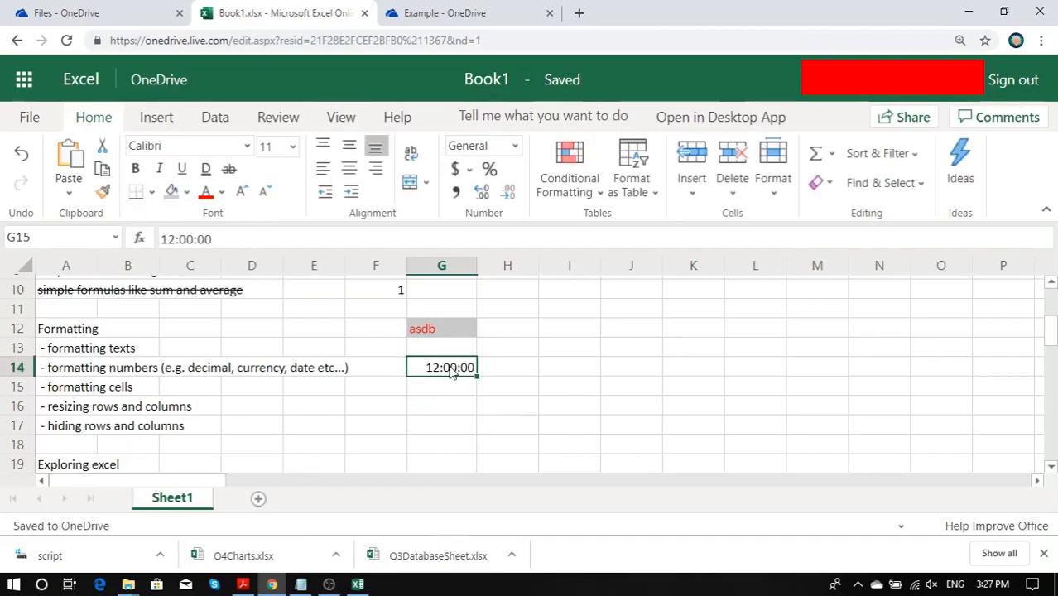
pyautogui.click(514, 146)
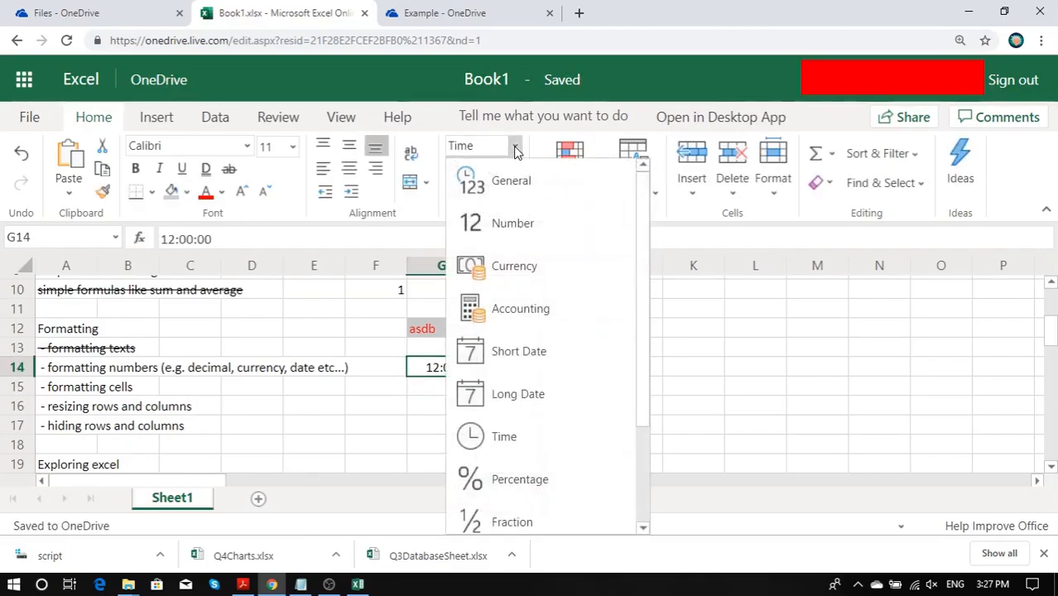
pyautogui.click(505, 351)
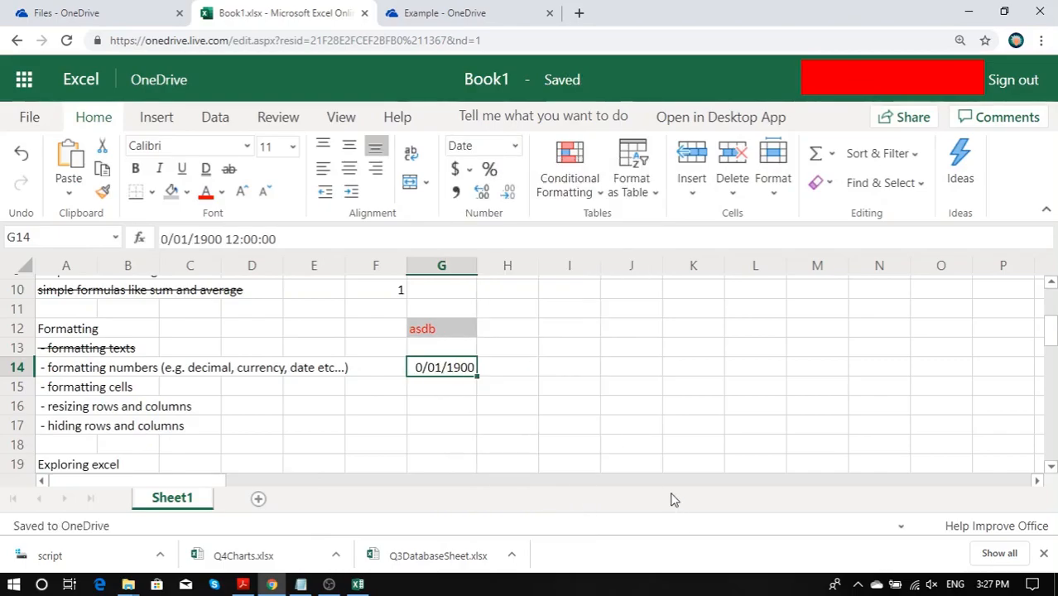
pyautogui.write('4/12/')
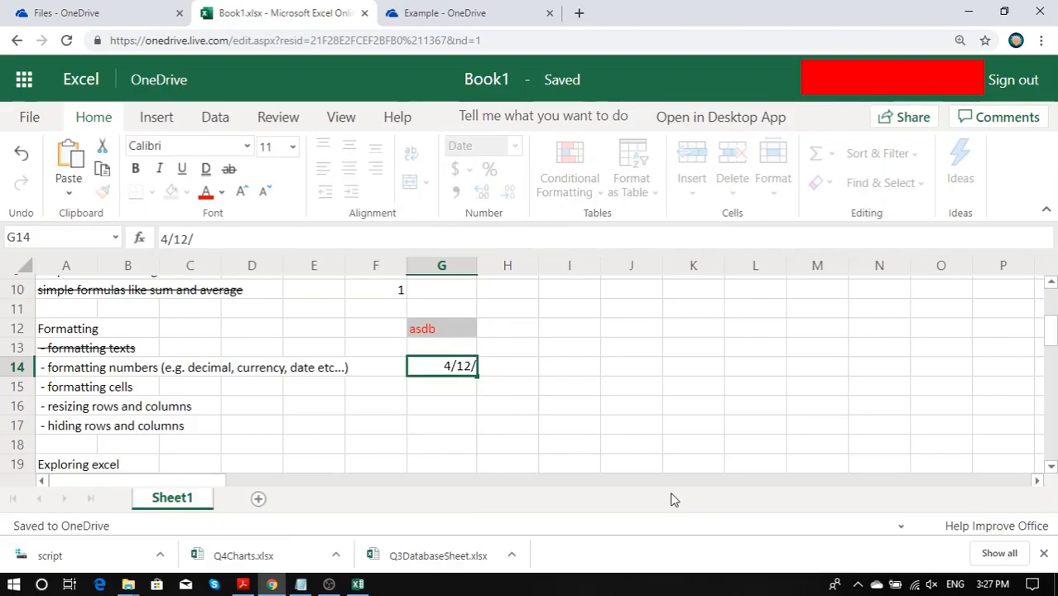
pyautogui.write('2019')
pyautogui.press('Return')
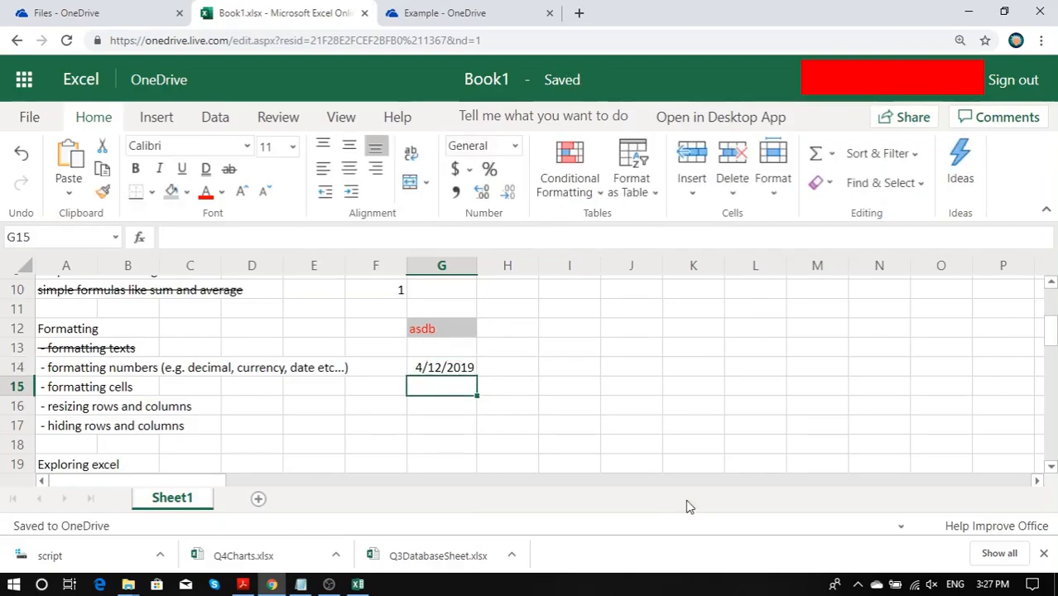
# Change the number format of the date in G14 to Long Date
pyautogui.press('Up')
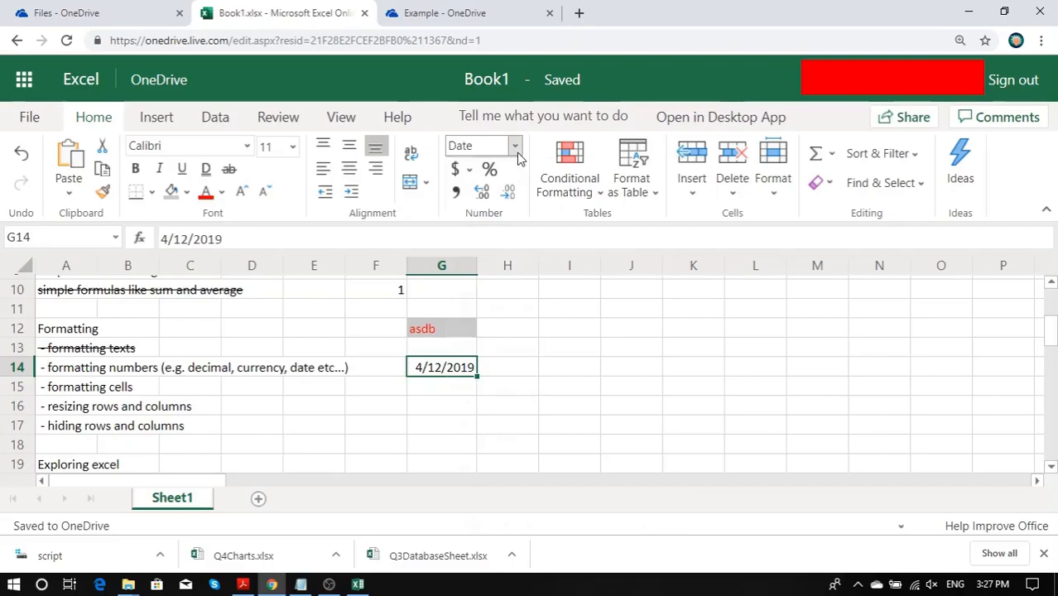
pyautogui.click(515, 147)
pyautogui.click(521, 396)
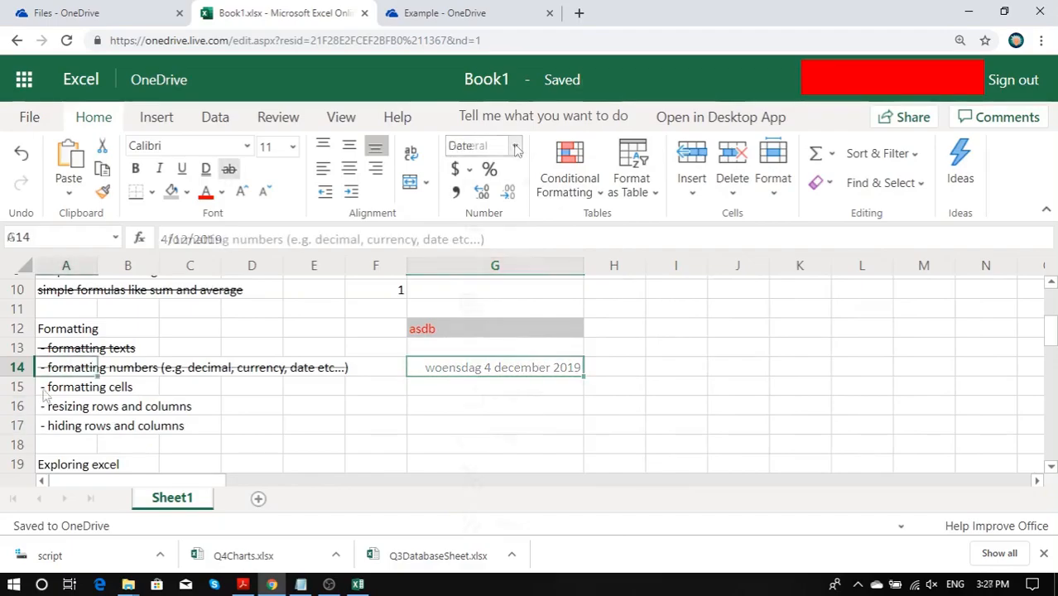
# Preview a light green fill color on the empty cell G13
pyautogui.click(58, 389)
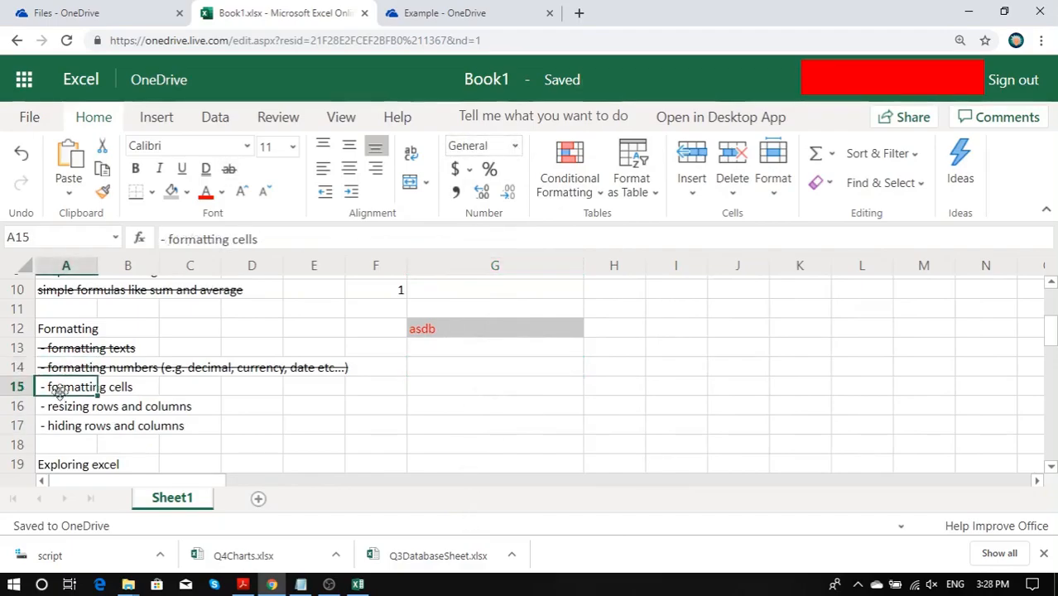
pyautogui.click(460, 347)
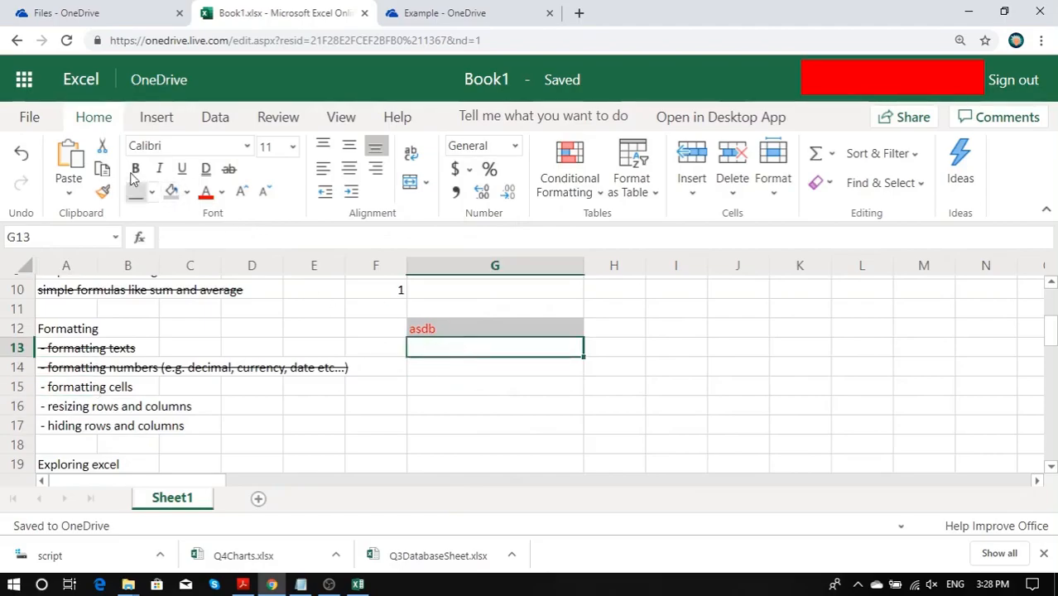
pyautogui.click(188, 193)
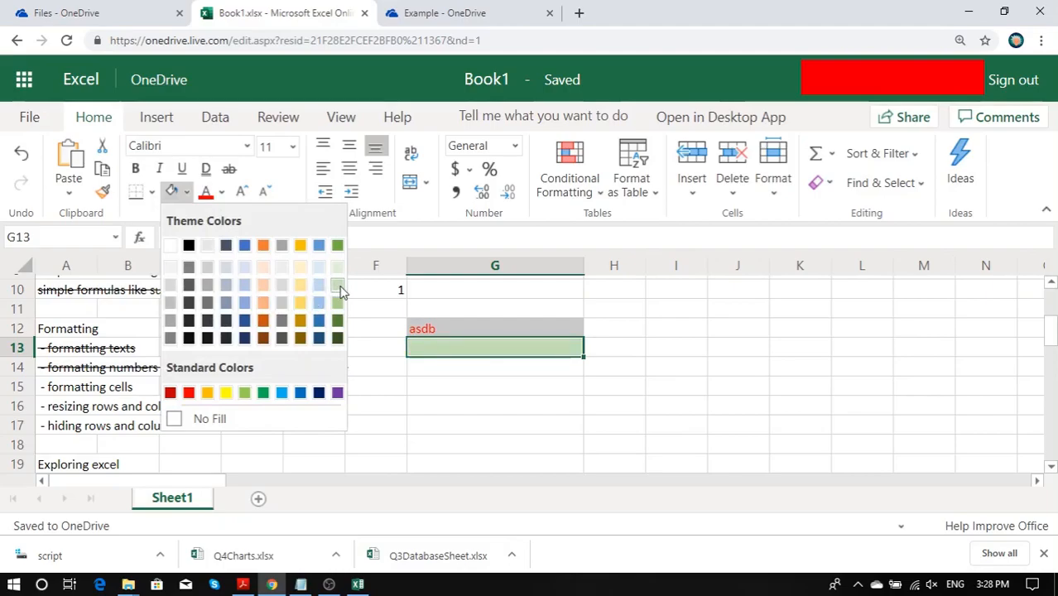
pyautogui.click(172, 193)
# Strike through the outline item "- formatting cells" in A15
pyautogui.click(89, 385)
pyautogui.hotkey('ctrl', '5')
pyautogui.click(58, 414)
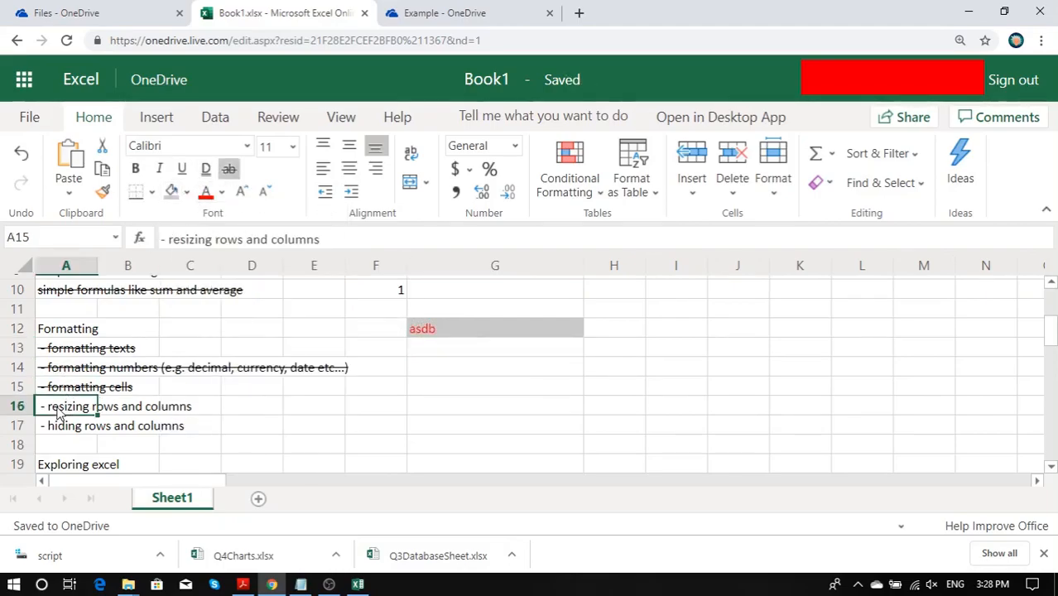
# Narrow column E slightly, and auto-fit the width of column G to its contents
pyautogui.moveTo(343, 265)
pyautogui.mouseDown()
pyautogui.moveTo(396, 274)
pyautogui.moveTo(342, 274)
pyautogui.mouseUp()
pyautogui.click(444, 275)
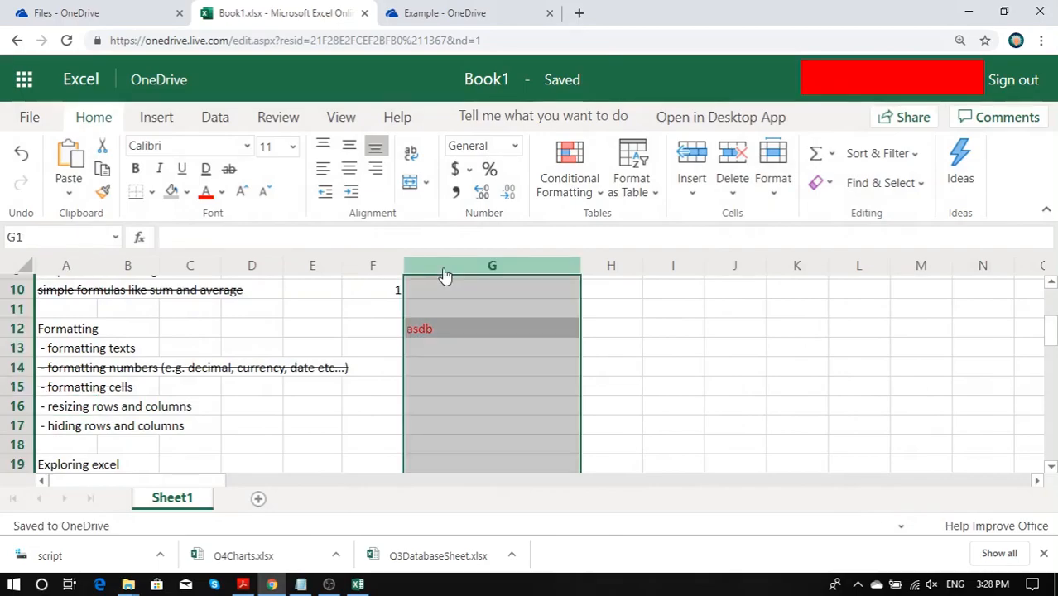
pyautogui.doubleClick(582, 260)
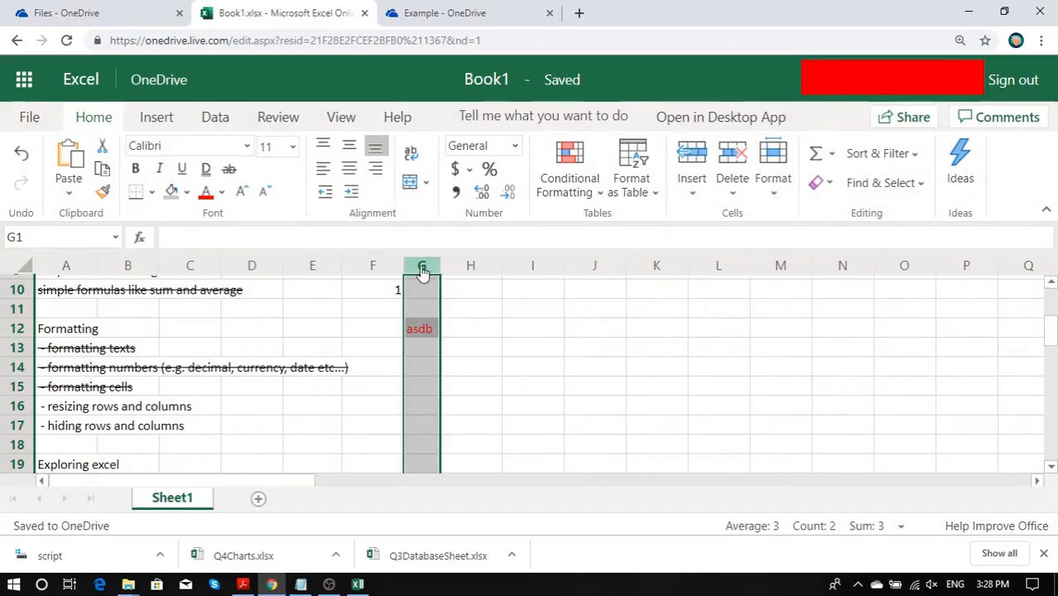
# Auto-fit column A to its contents, and narrow it back to about the width of column B
pyautogui.click(60, 267)
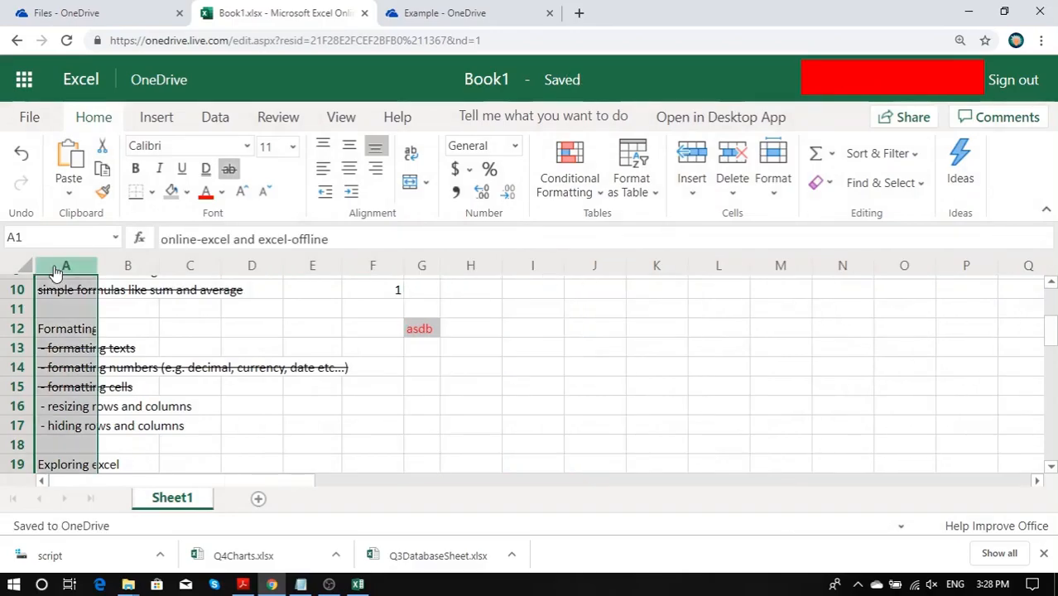
pyautogui.doubleClick(97, 265)
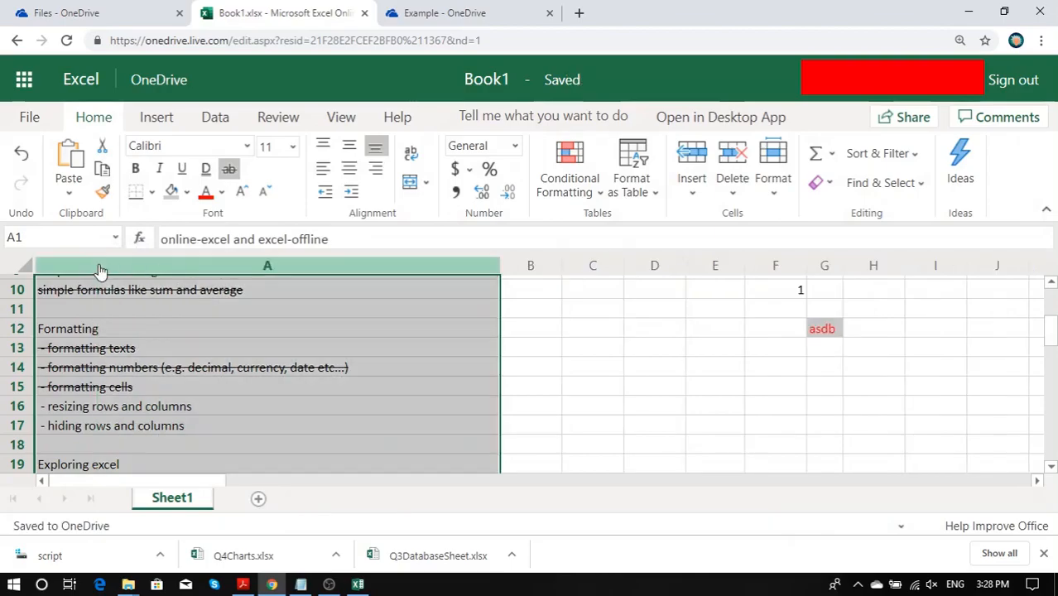
pyautogui.moveTo(497, 259); pyautogui.dragTo(98, 259)
# Increase the heights of rows 11 and 13, and auto-fit row 13 to its contents
pyautogui.moveTo(17, 318); pyautogui.dragTo(19, 424)
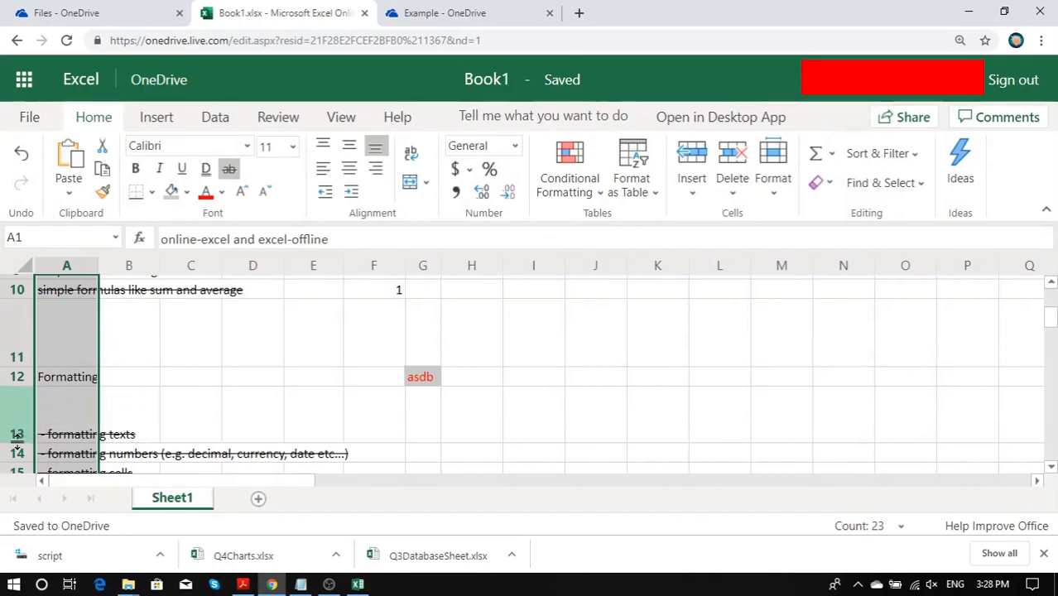
pyautogui.doubleClick(17, 428)
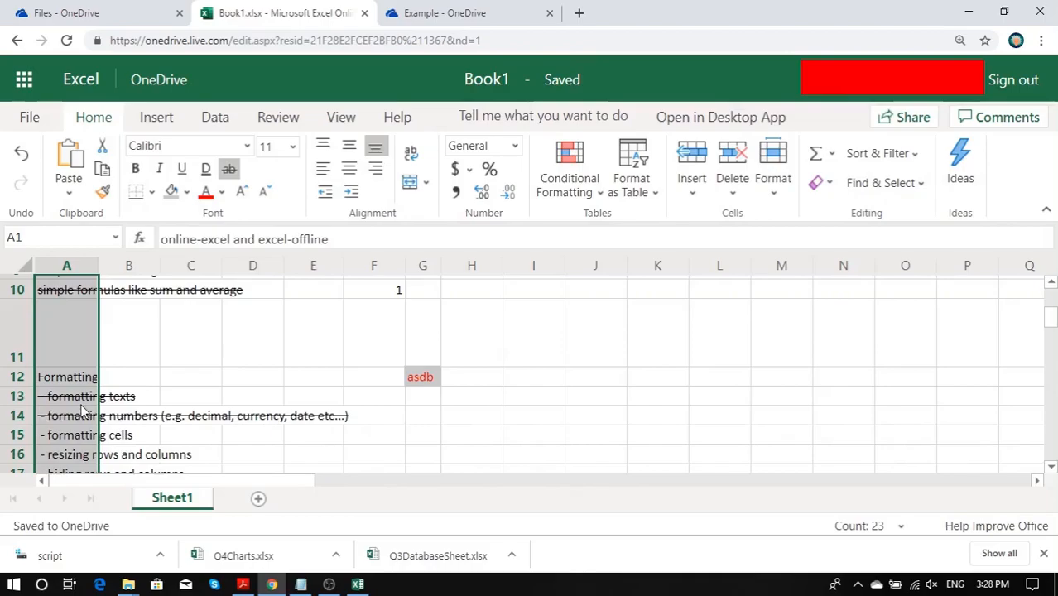
# Strike through the outline item "- resizing rows and columns" in A16
pyautogui.click(83, 411)
pyautogui.scroll(-1, 79, 406)
pyautogui.click(73, 379)
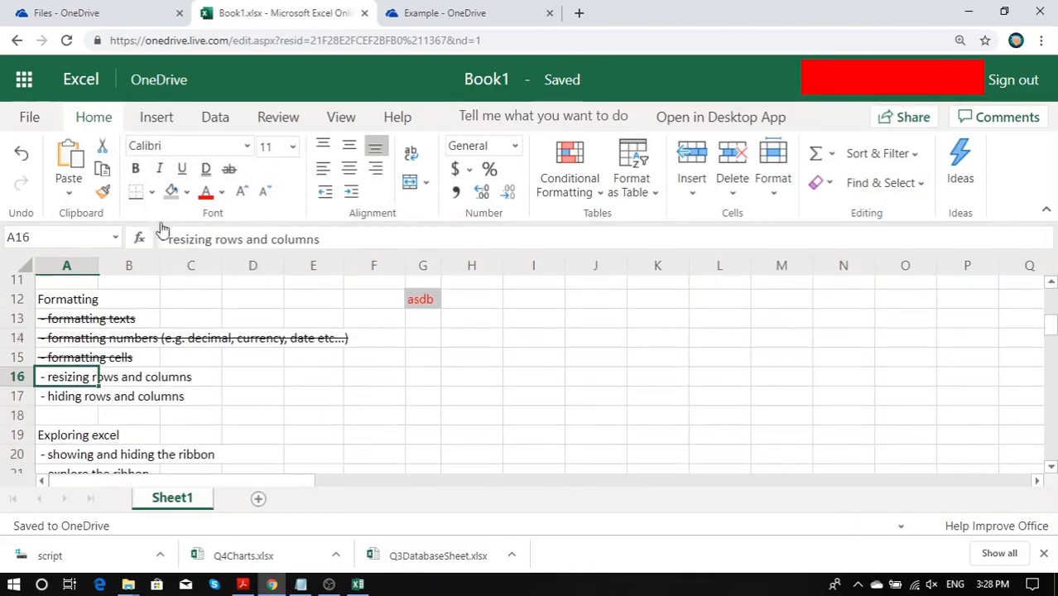
pyautogui.click(233, 171)
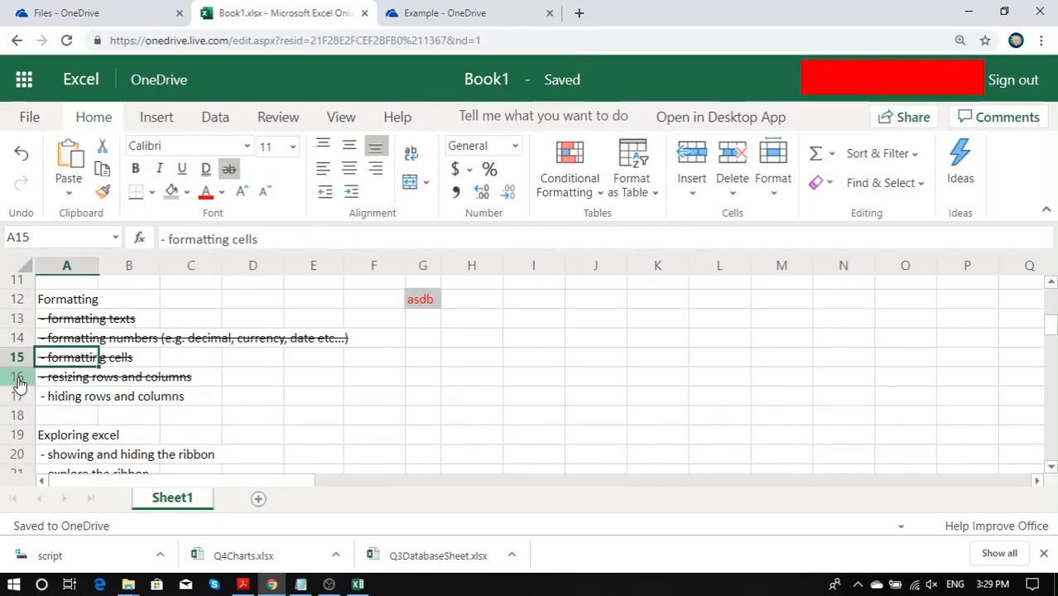
# Hide row 16, which holds the item on resizing rows and columns
pyautogui.click(17, 378)
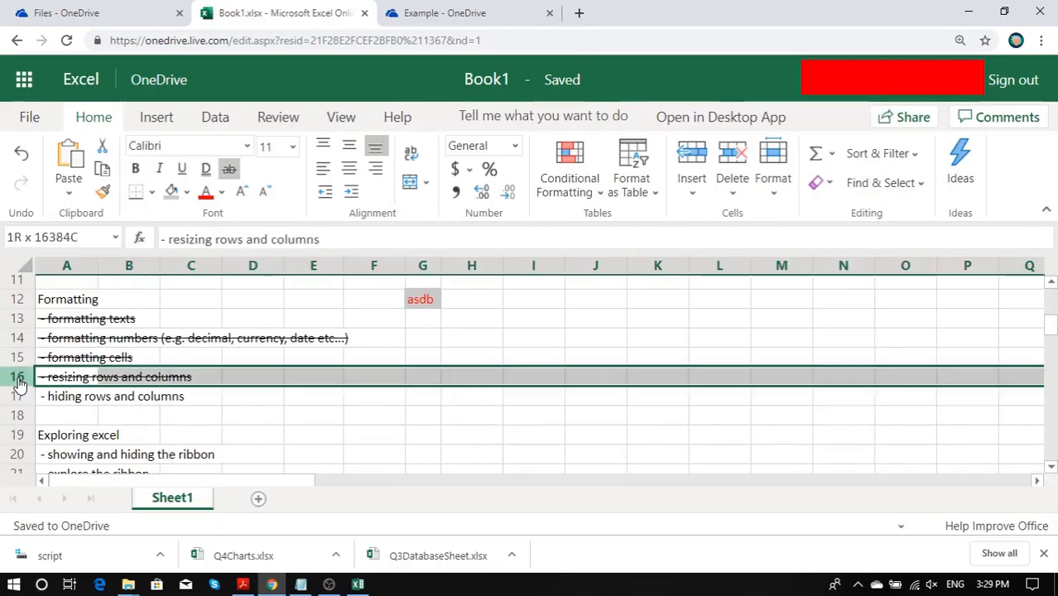
pyautogui.rightClick(19, 383)
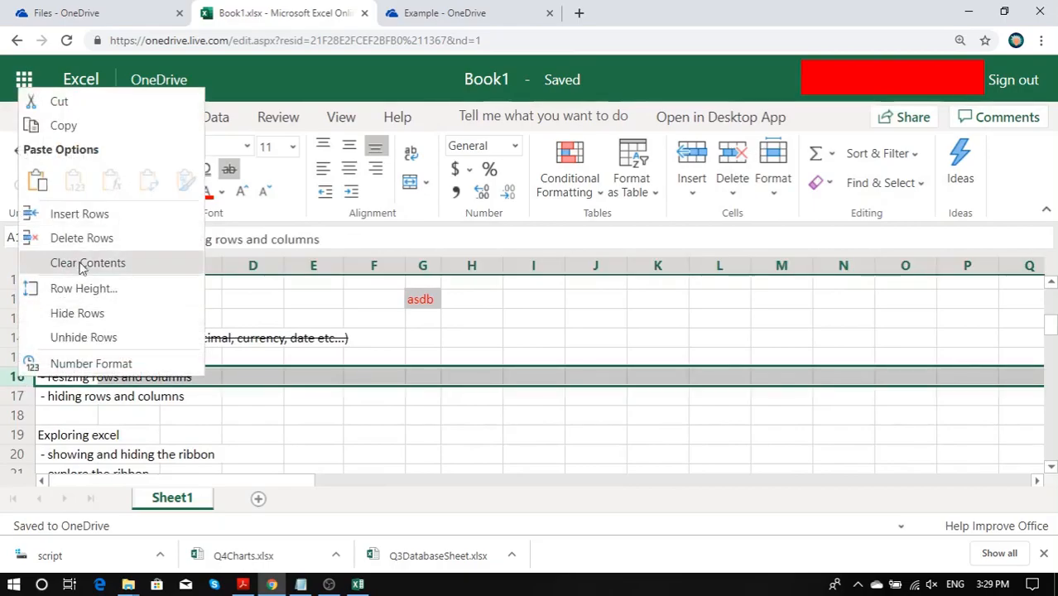
pyautogui.click(77, 314)
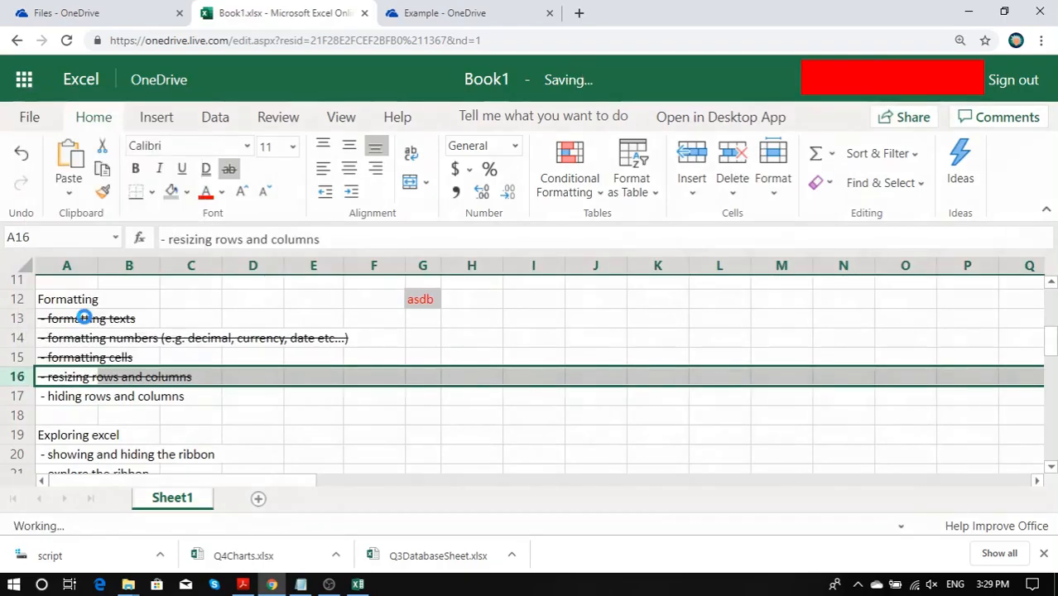
pyautogui.click(67, 402)
# Select rows 18 to 21 and hide them together
pyautogui.moveTo(17, 397); pyautogui.dragTo(15, 455)
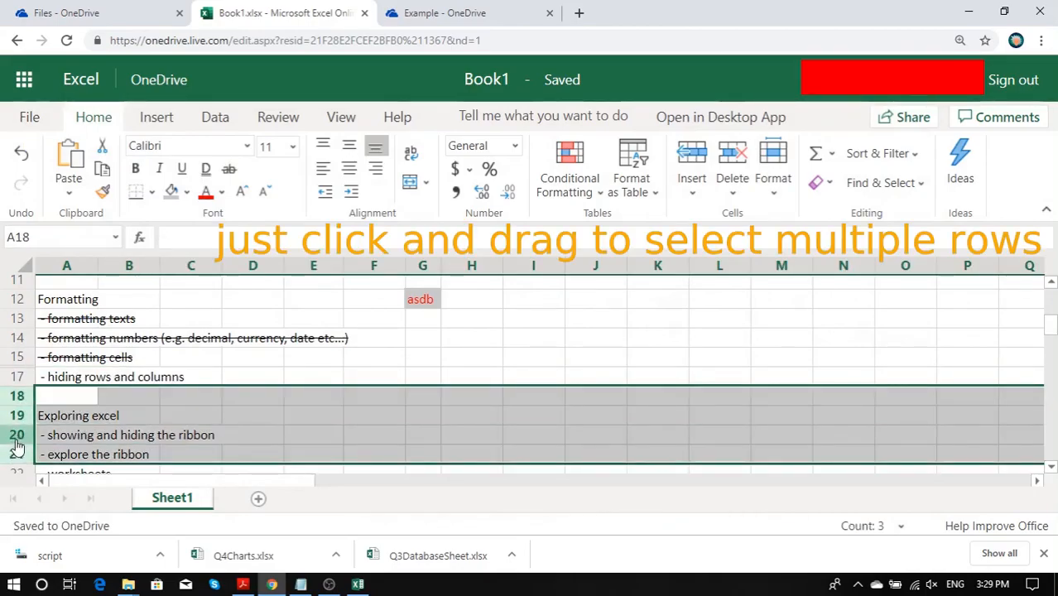
pyautogui.rightClick(15, 454)
pyautogui.click(58, 374)
# Select columns D to G and hide them together
pyautogui.moveTo(252, 265); pyautogui.dragTo(421, 269)
pyautogui.rightClick(421, 269)
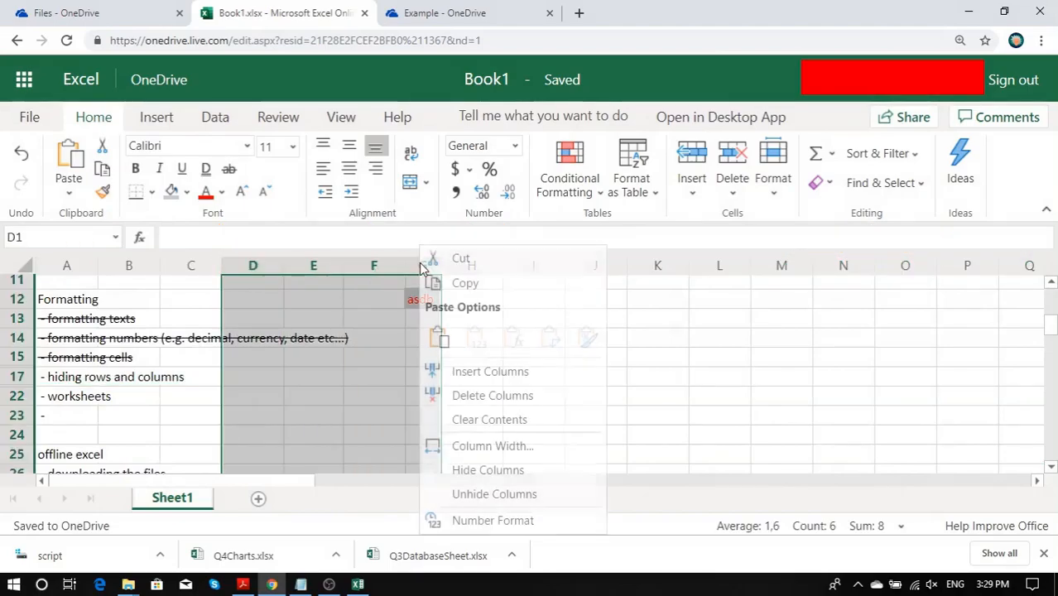
pyautogui.click(491, 470)
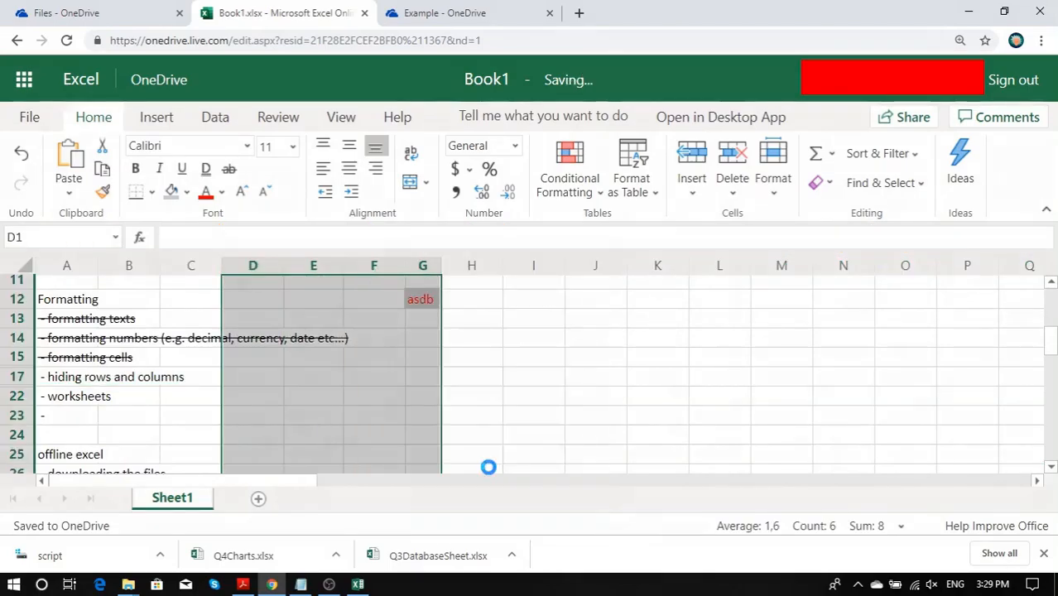
pyautogui.click(317, 302)
# Unhide the columns between C and H
pyautogui.moveTo(255, 269); pyautogui.dragTo(219, 267)
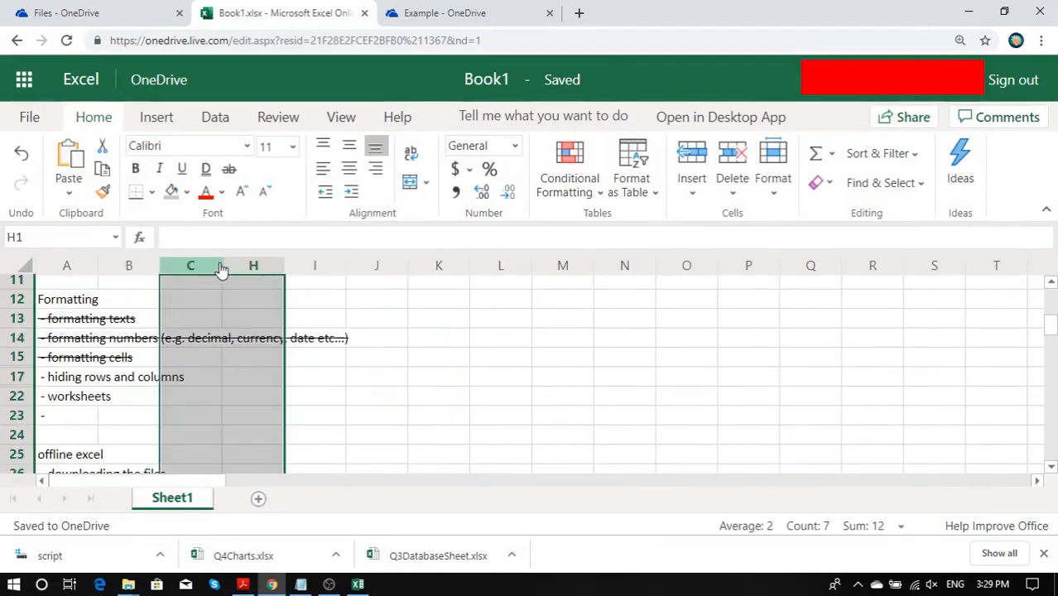
pyautogui.rightClick(219, 265)
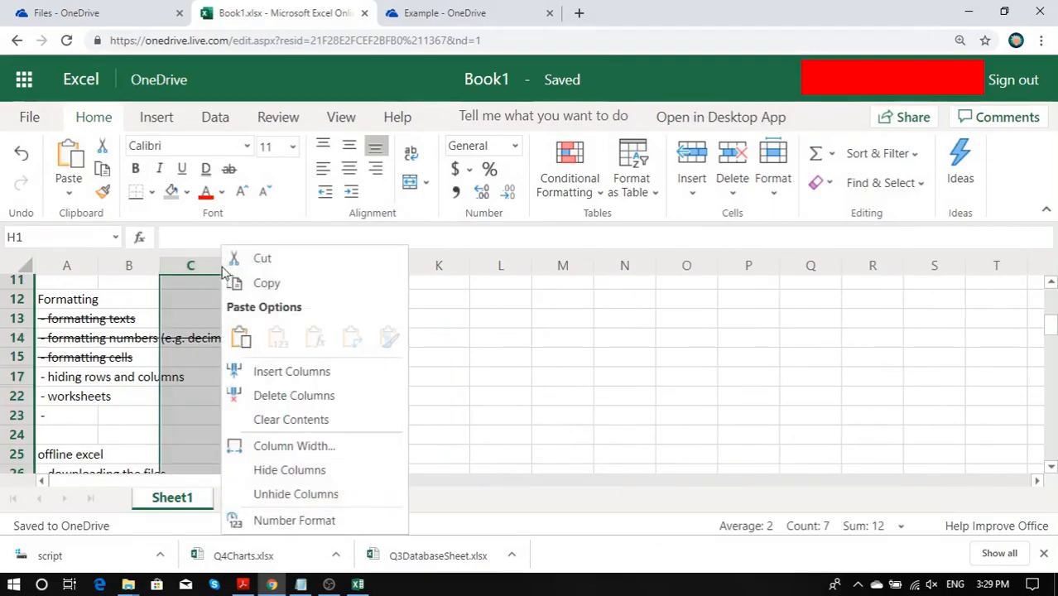
pyautogui.click(308, 494)
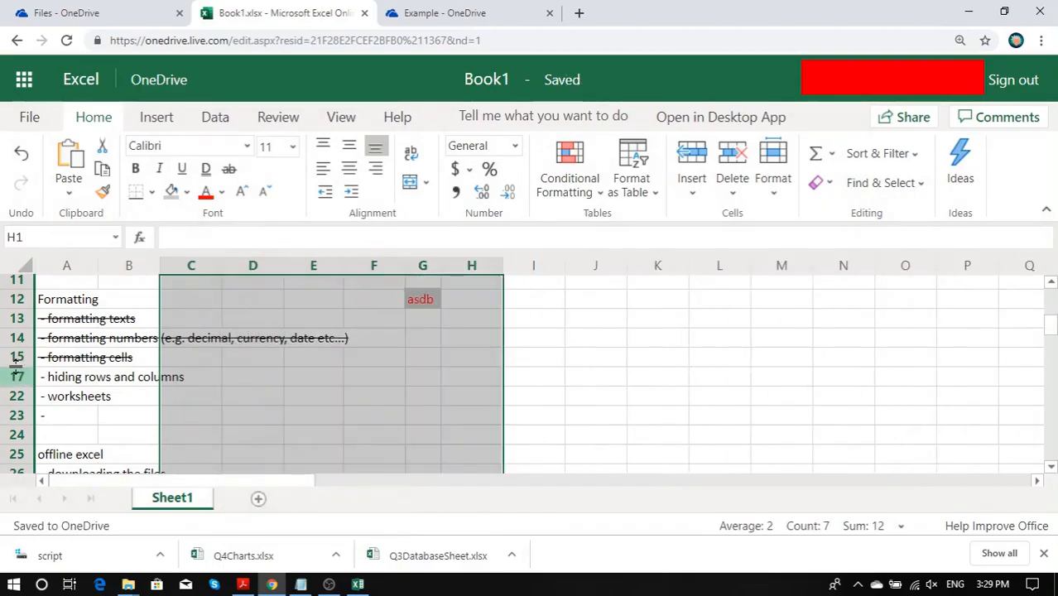
# Unhide row 16 and the hidden rows between 17 and 22
pyautogui.doubleClick(15, 366)
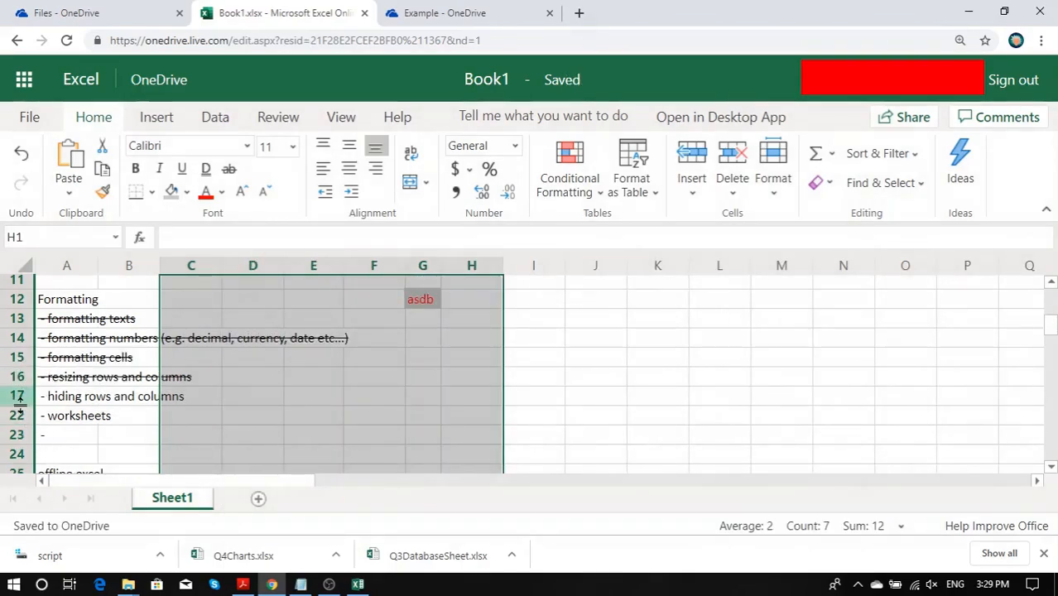
pyautogui.doubleClick(23, 406)
pyautogui.click(16, 396)
pyautogui.keyDown('shift'); pyautogui.click(16, 415); pyautogui.keyUp('shift')
pyautogui.rightClick(16, 415)
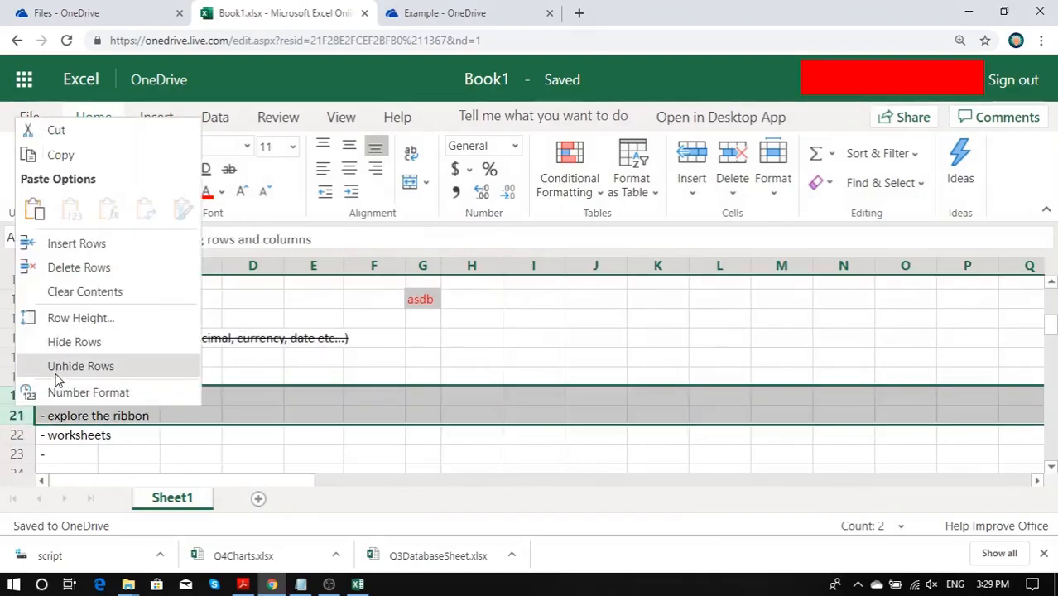
pyautogui.click(50, 367)
# Strike through the outline items "- hiding rows and columns" in A17 and "- showing and hiding the ribbon" in A20
pyautogui.click(83, 396)
pyautogui.click(231, 173)
pyautogui.scroll(-1, 124, 360)
pyautogui.click(68, 359)
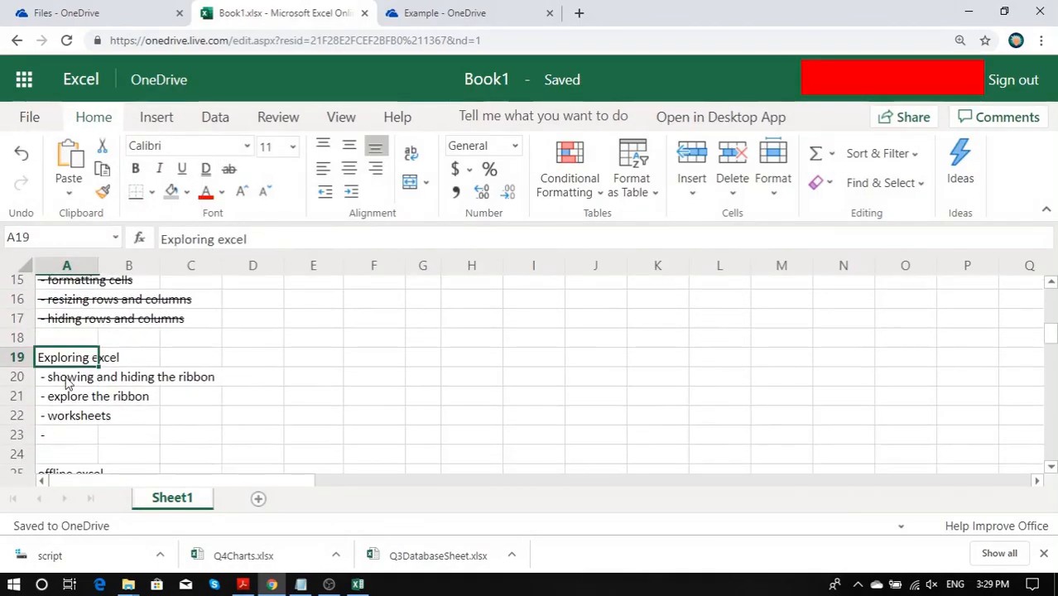
pyautogui.click(58, 376)
pyautogui.click(228, 168)
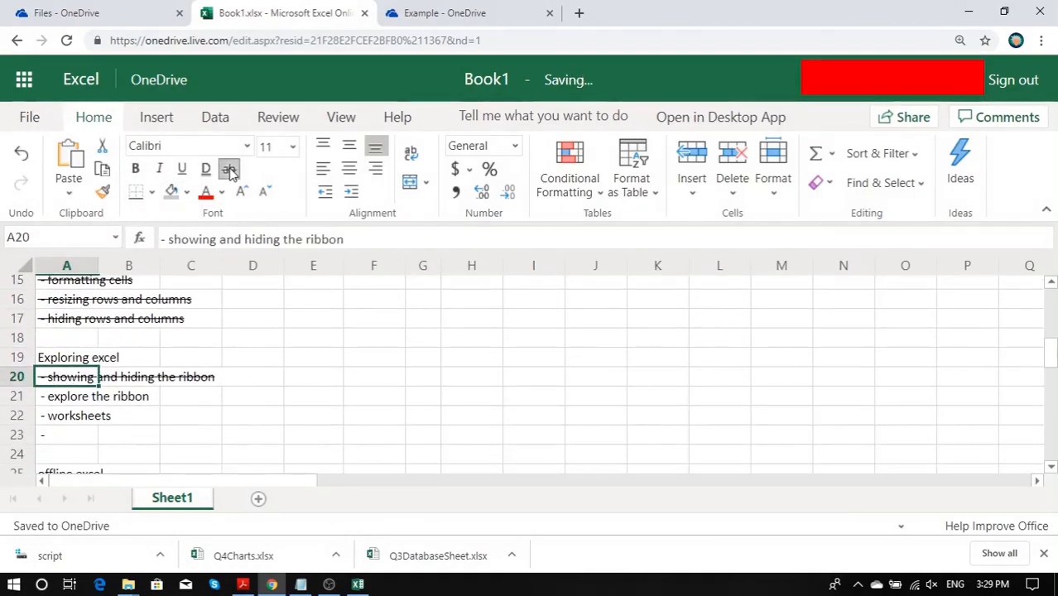
# Look at the workbook's options for saving, renaming and downloading a copy, and return to the sheet
pyautogui.click(88, 399)
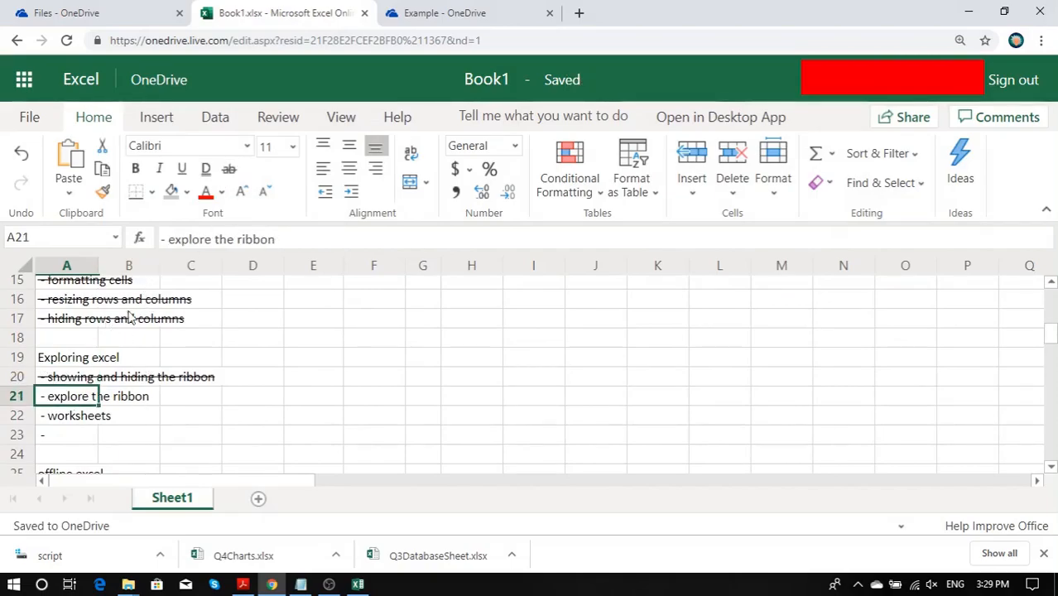
pyautogui.click(34, 122)
pyautogui.click(67, 297)
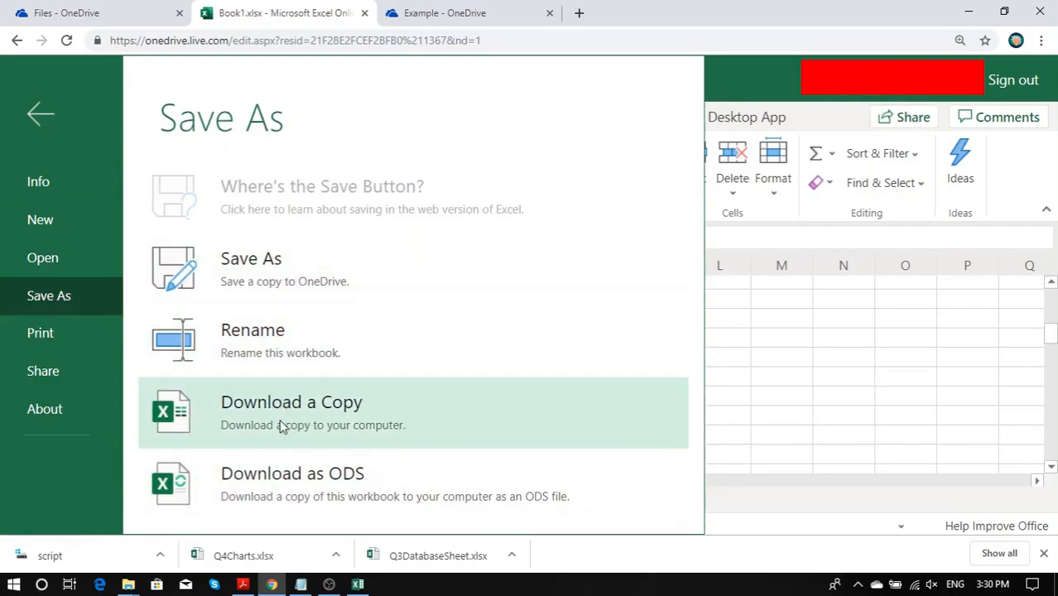
pyautogui.click(37, 115)
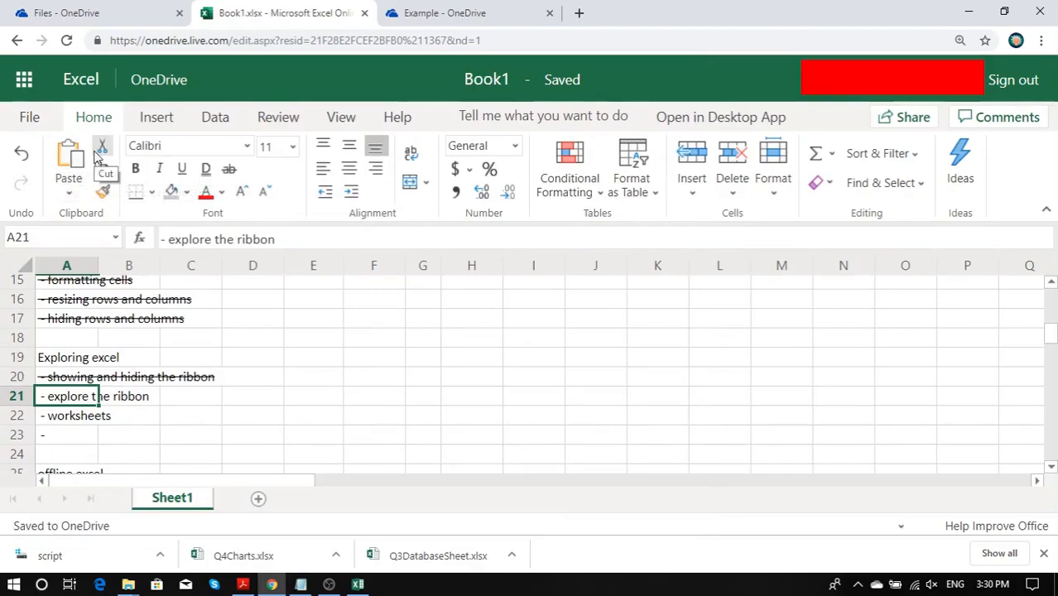
# Insert blank space above the "- explore the ribbon" item twice, and delete the blank rows 21 and 22 again
pyautogui.click(694, 157)
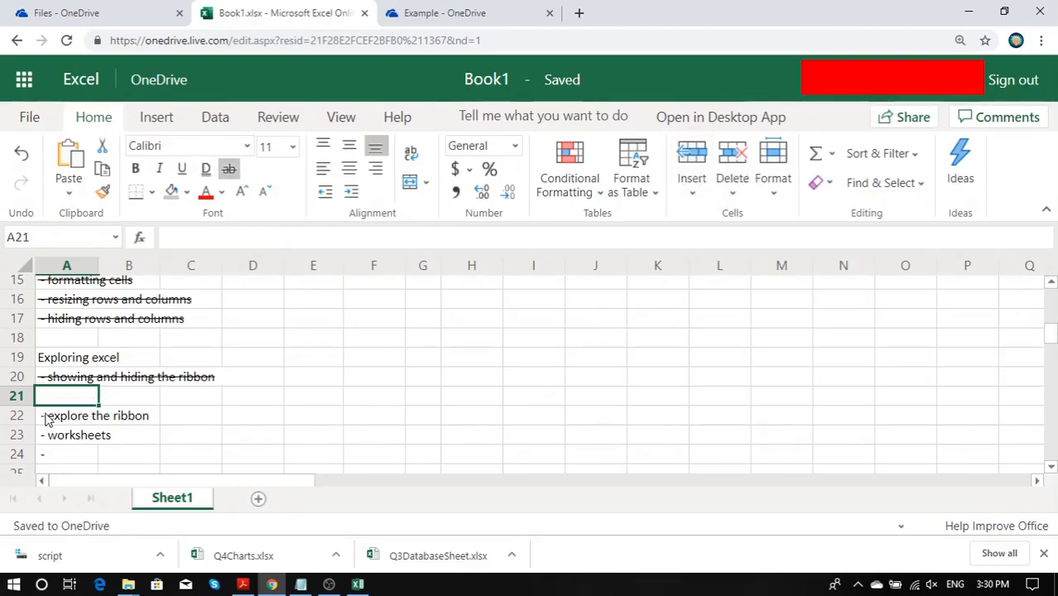
pyautogui.click(19, 416)
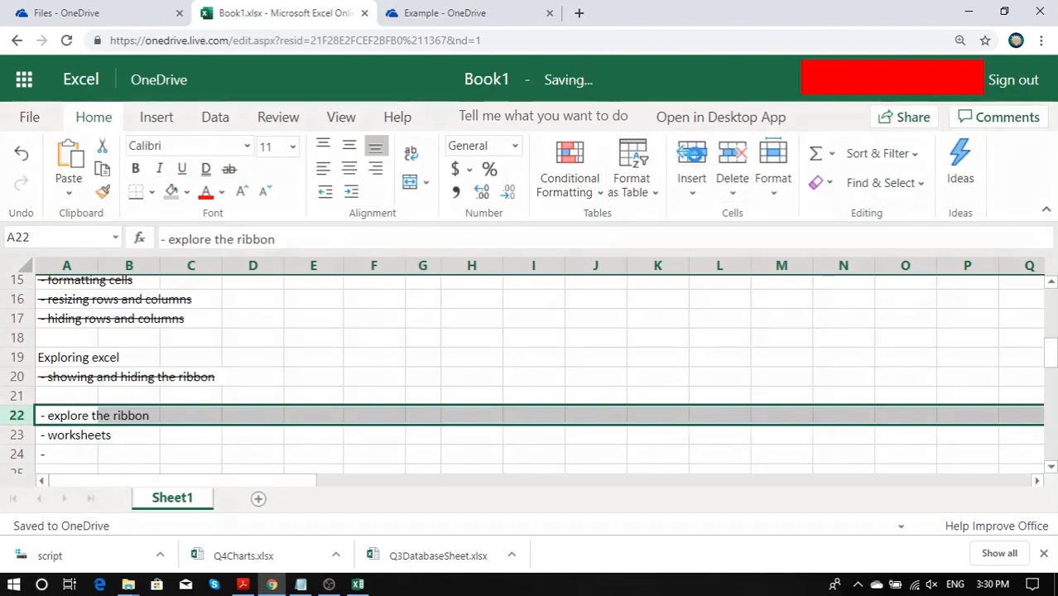
pyautogui.click(692, 155)
pyautogui.click(18, 397)
pyautogui.moveTo(18, 398); pyautogui.dragTo(18, 416)
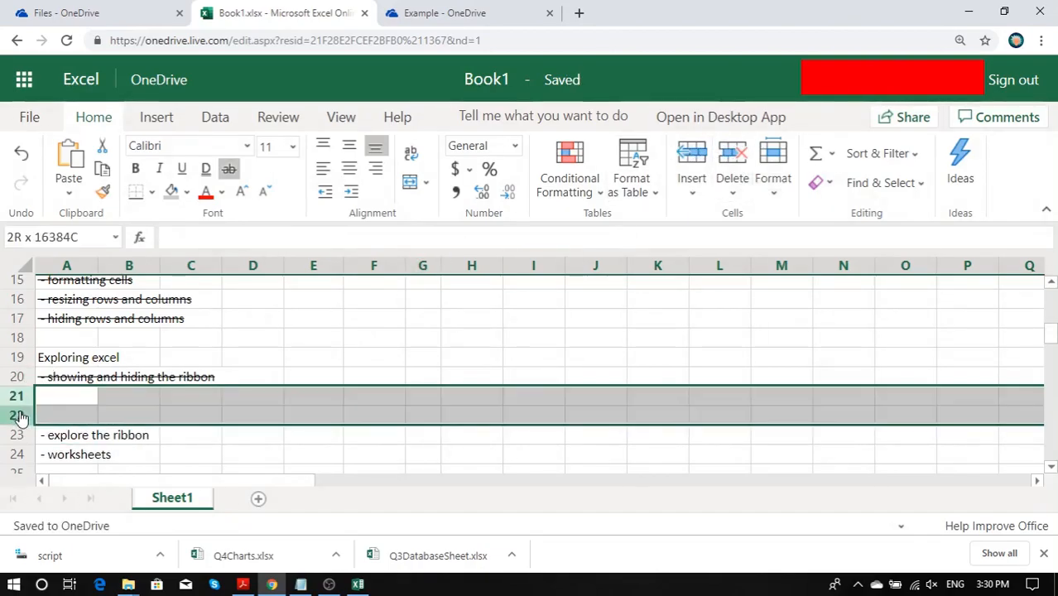
pyautogui.click(745, 159)
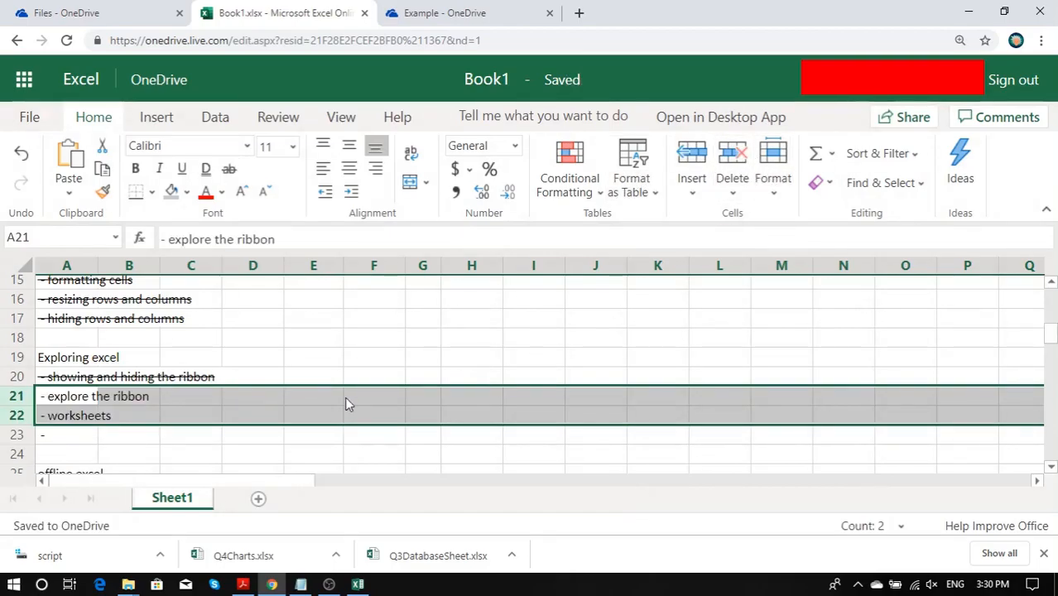
# Look through the ribbon's Insert, Data, Review, View and Help command sets
pyautogui.click(158, 118)
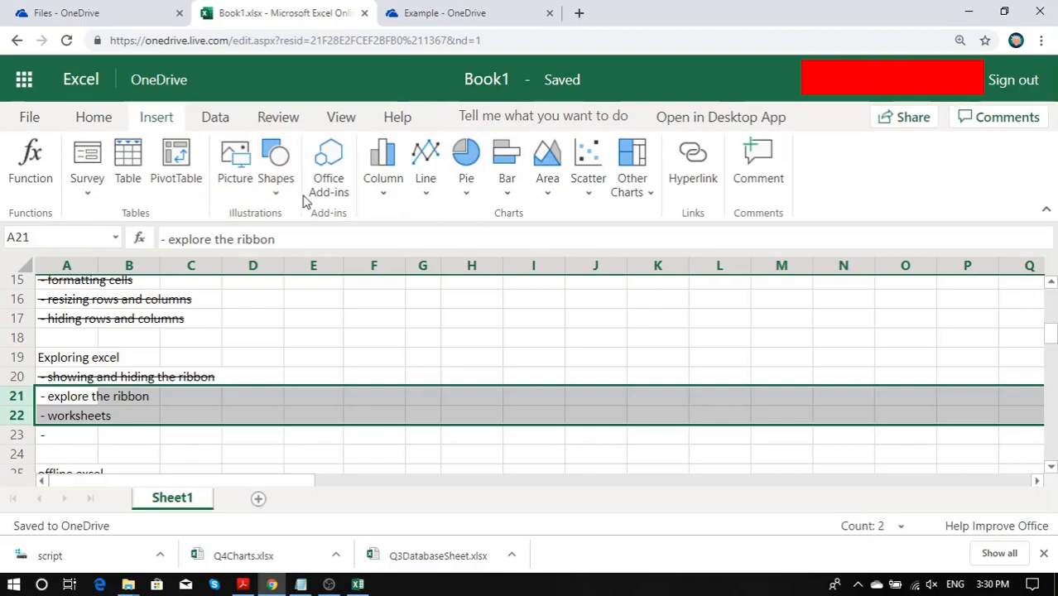
pyautogui.click(207, 123)
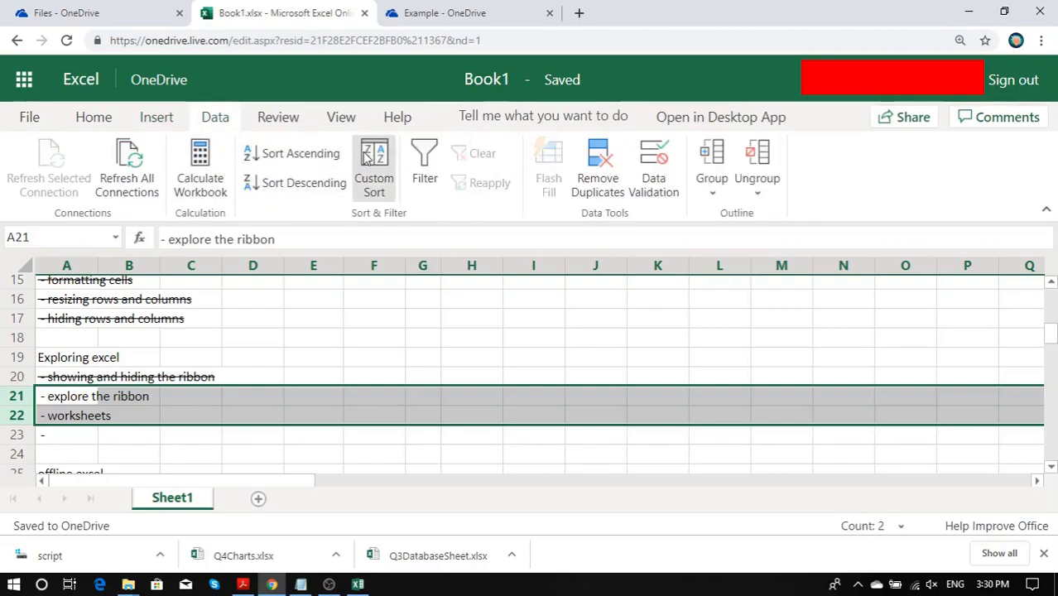
pyautogui.click(280, 120)
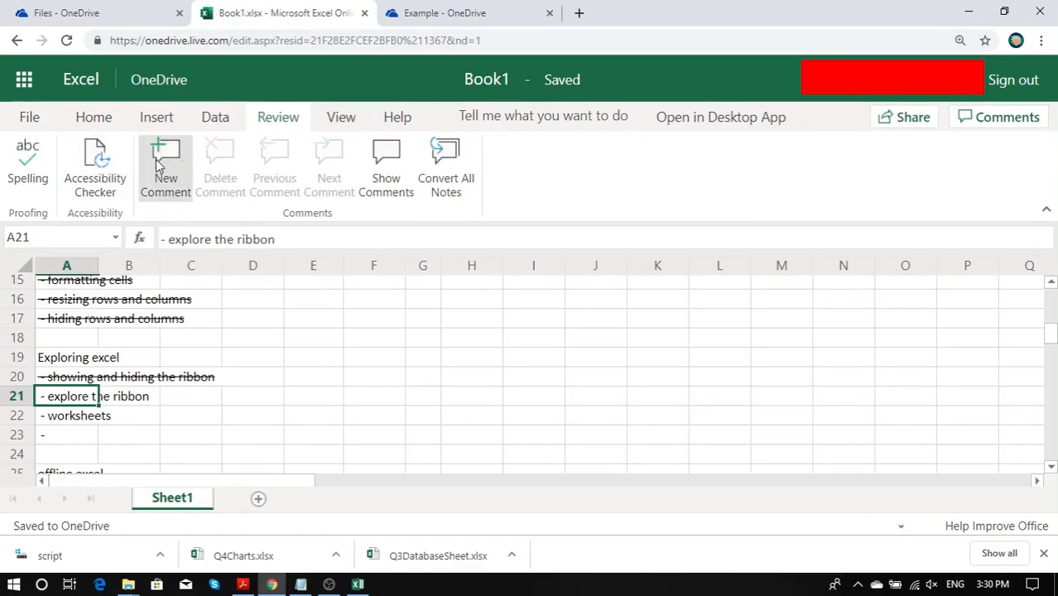
pyautogui.click(343, 117)
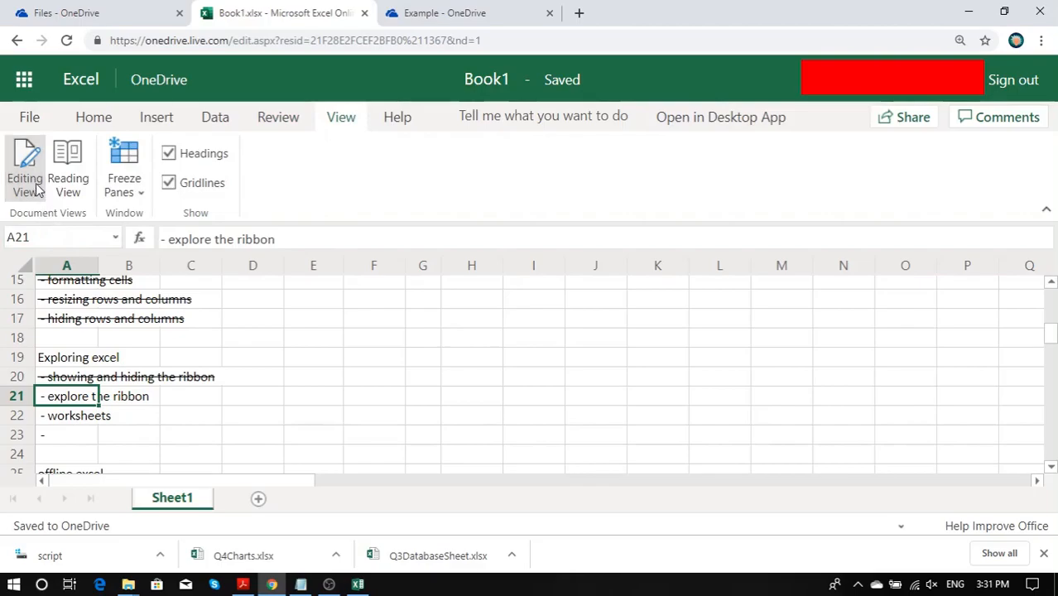
pyautogui.click(395, 120)
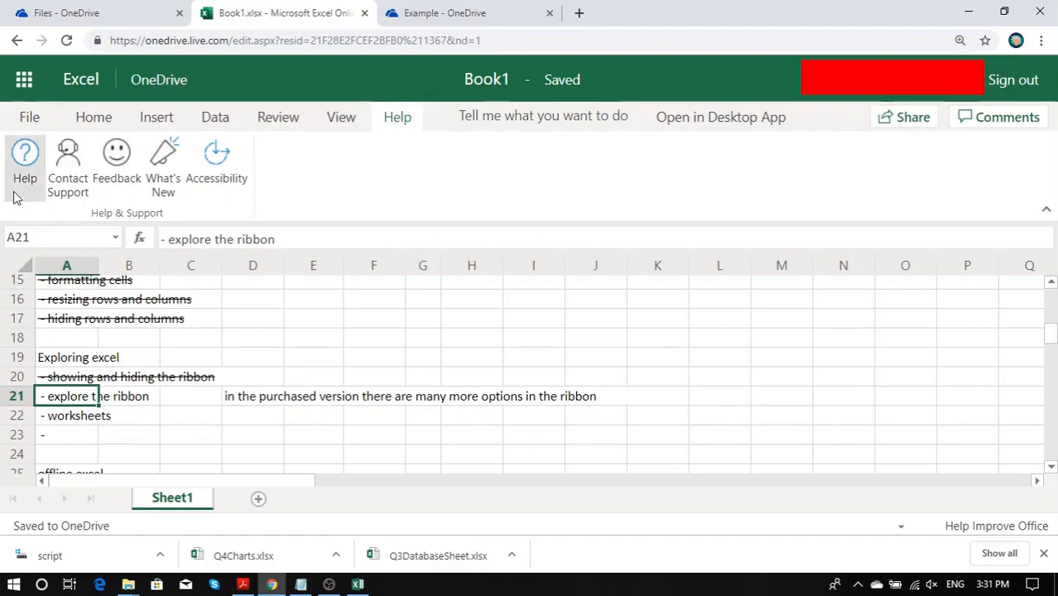
# Strike through the outline item "- explore the ribbon" in A21 and select the "- worksheets" item in A22
pyautogui.click(89, 119)
pyautogui.click(229, 169)
pyautogui.click(71, 422)
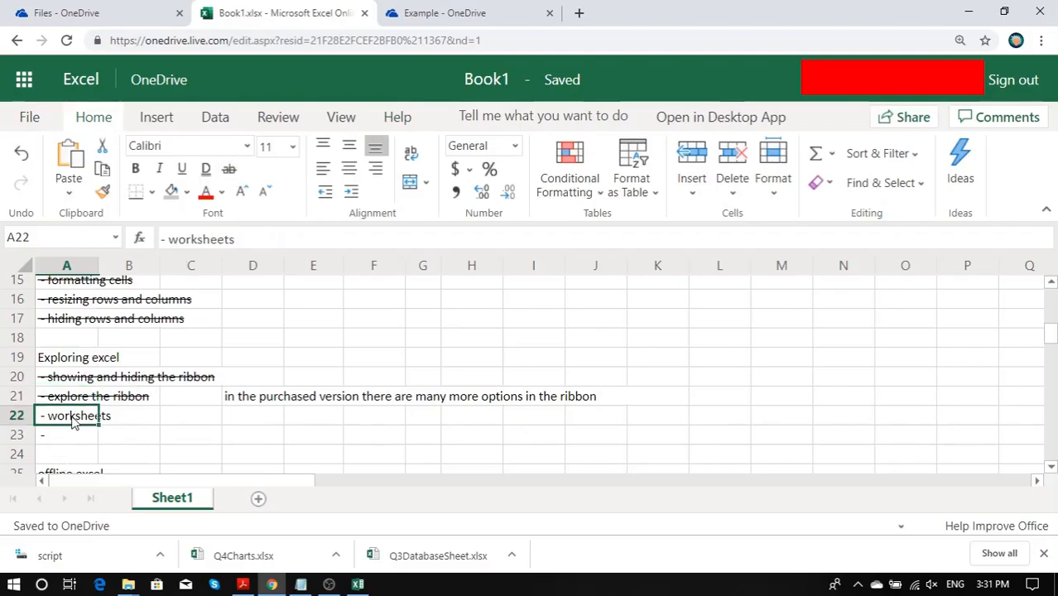
# Rename the worksheet Sheet1 to a person's first name
pyautogui.doubleClick(173, 500)
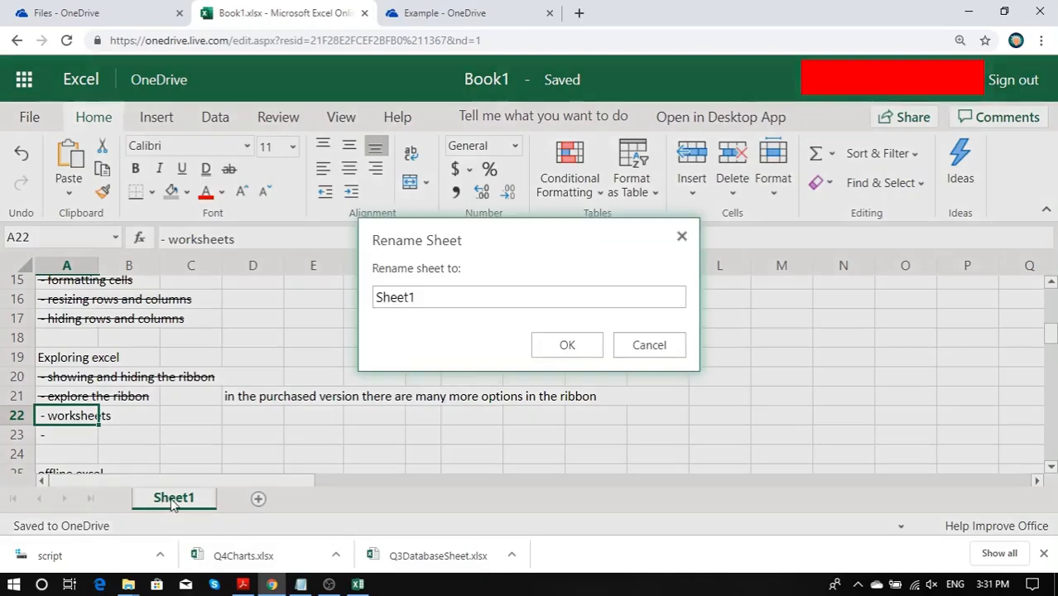
pyautogui.write('Paul')
pyautogui.press('Return')
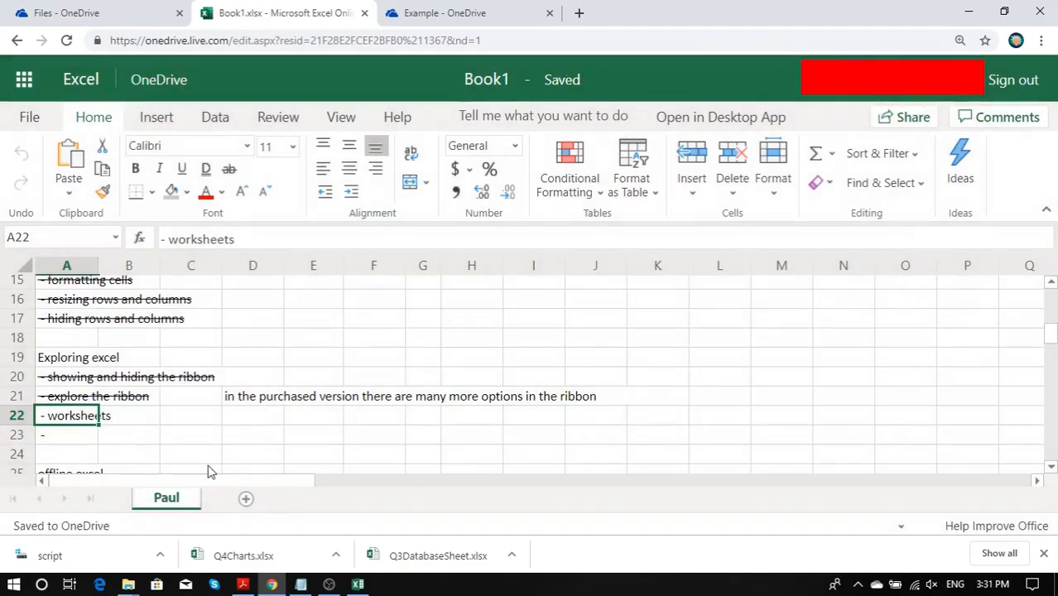
# Add a second worksheet and rename it "New sheet"
pyautogui.click(247, 500)
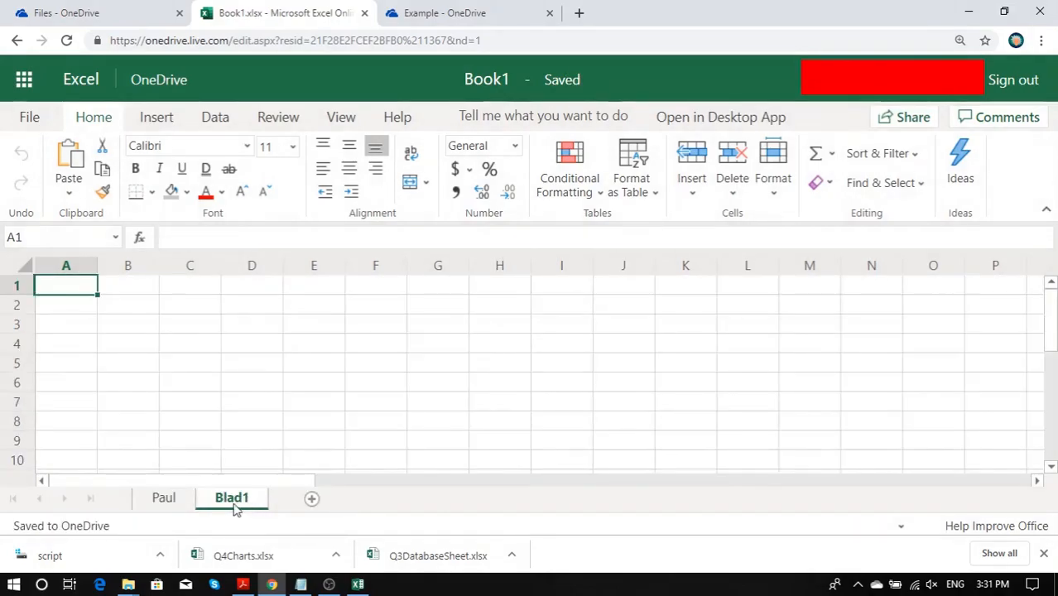
pyautogui.doubleClick(235, 500)
pyautogui.write('N')
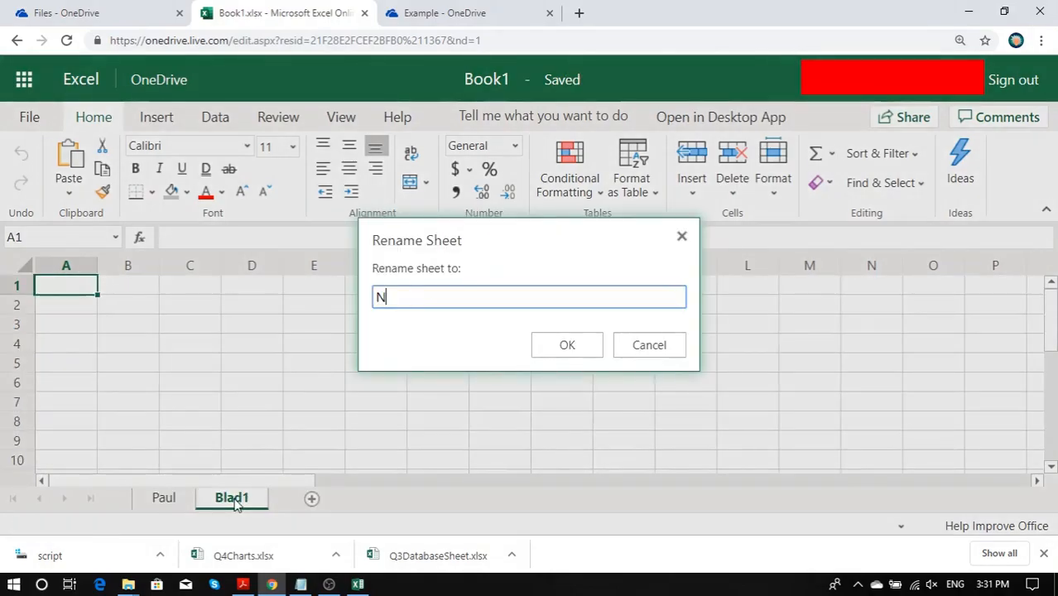
pyautogui.write('ew sheet')
pyautogui.press('Return')
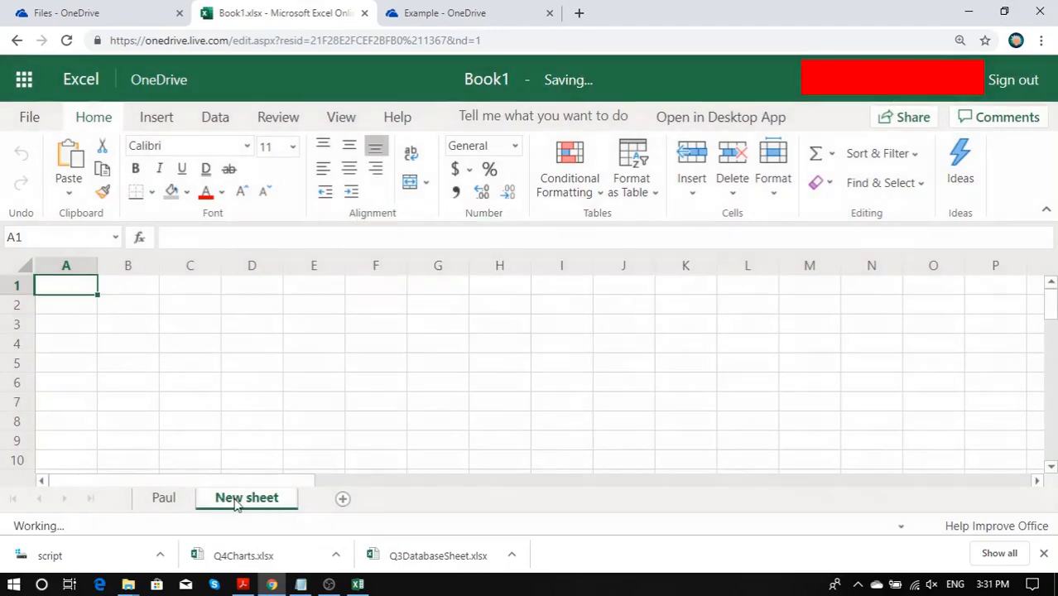
# Switch back and forth between the two worksheets and delete the worksheet "New sheet"
pyautogui.click(165, 500)
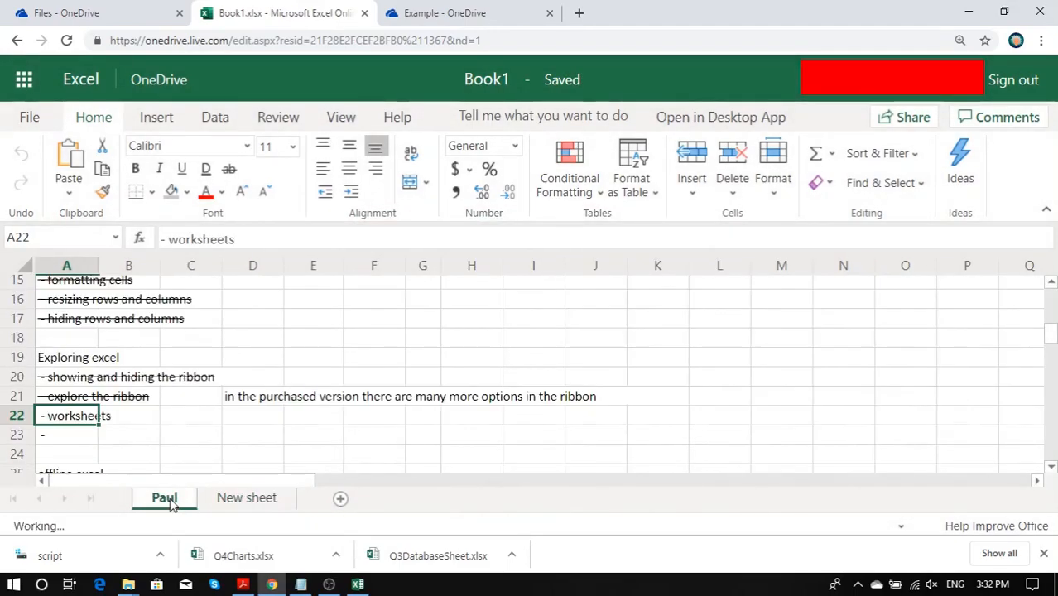
pyautogui.click(232, 500)
pyautogui.click(149, 504)
pyautogui.click(239, 500)
pyautogui.rightClick(215, 505)
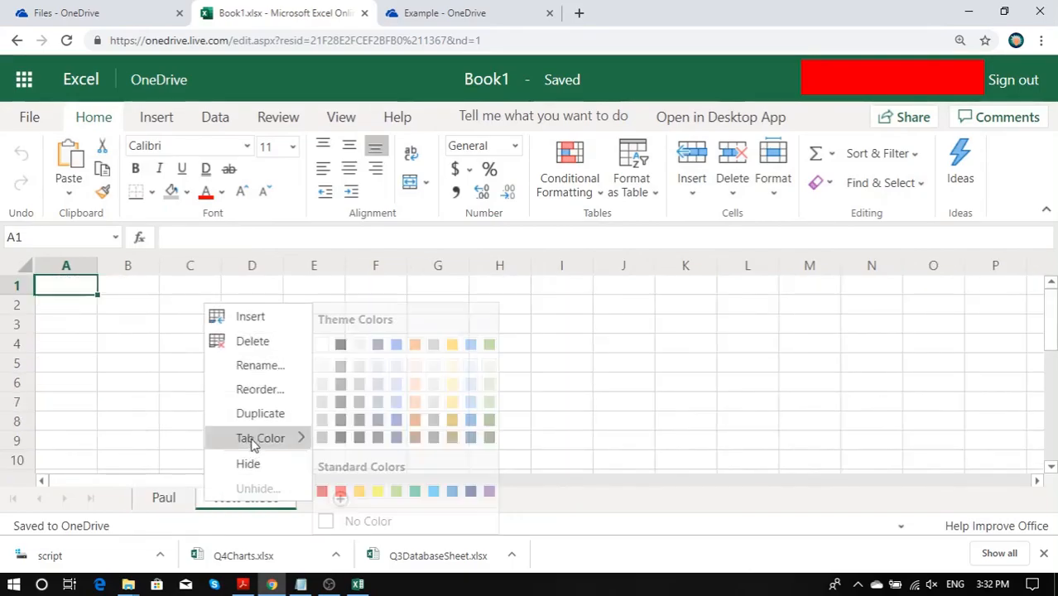
pyautogui.click(265, 342)
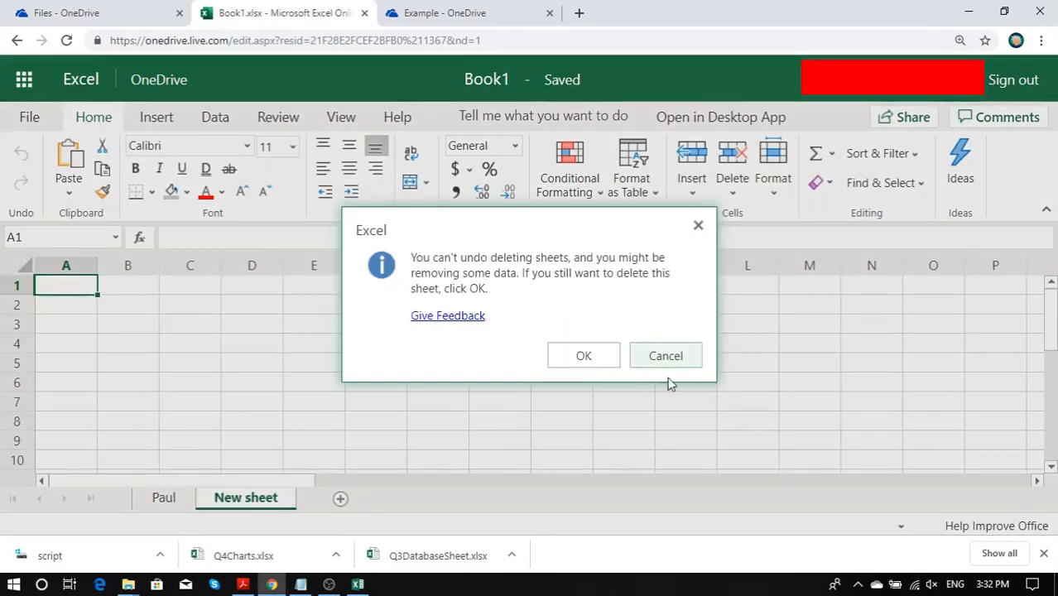
pyautogui.click(601, 356)
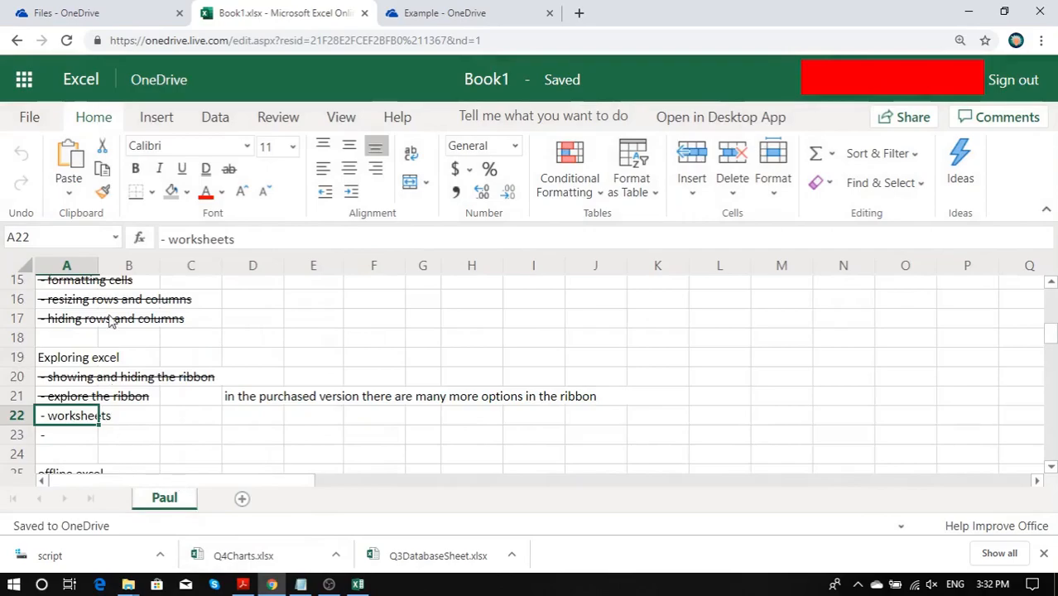
# Strike through the outline item "- worksheets" in A22
pyautogui.click(229, 169)
pyautogui.scroll(-2, 236, 352)
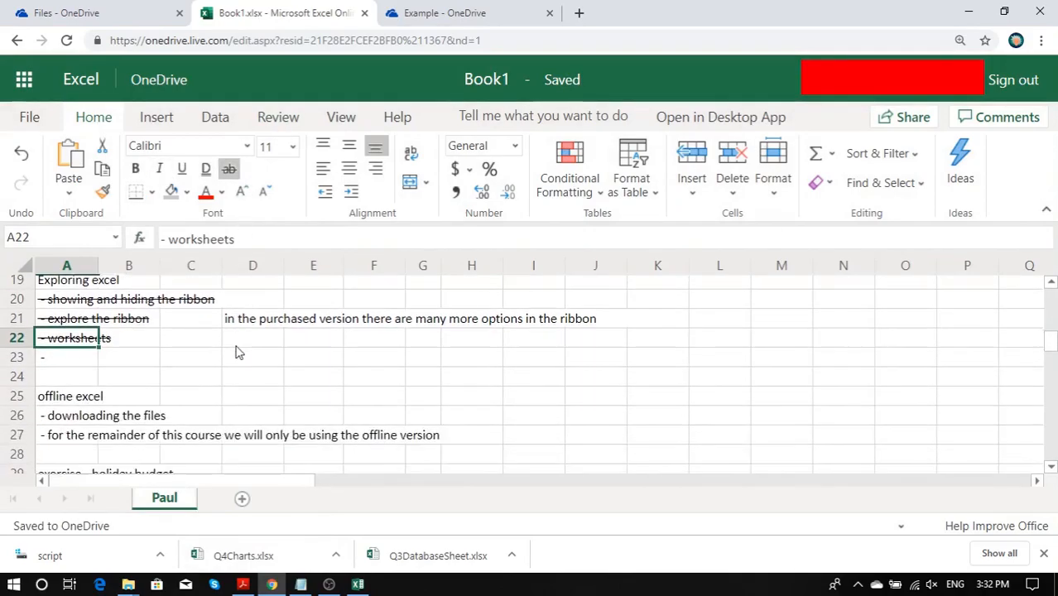
pyautogui.scroll(-2, 236, 352)
# Download a copy of the workbook to the computer and show the open options for the downloaded Book1.xlsx
pyautogui.click(89, 319)
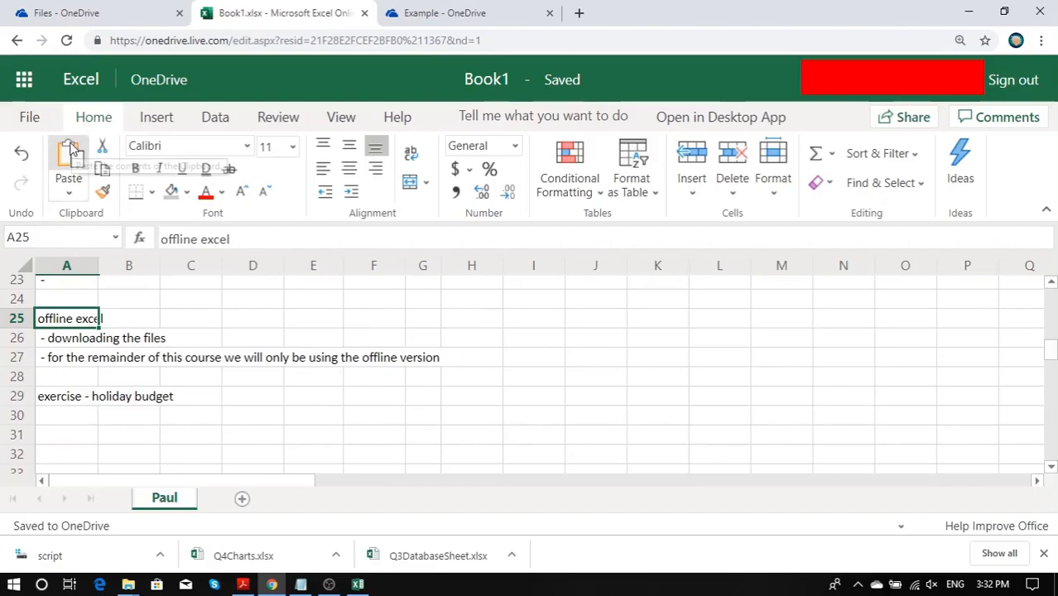
pyautogui.click(34, 121)
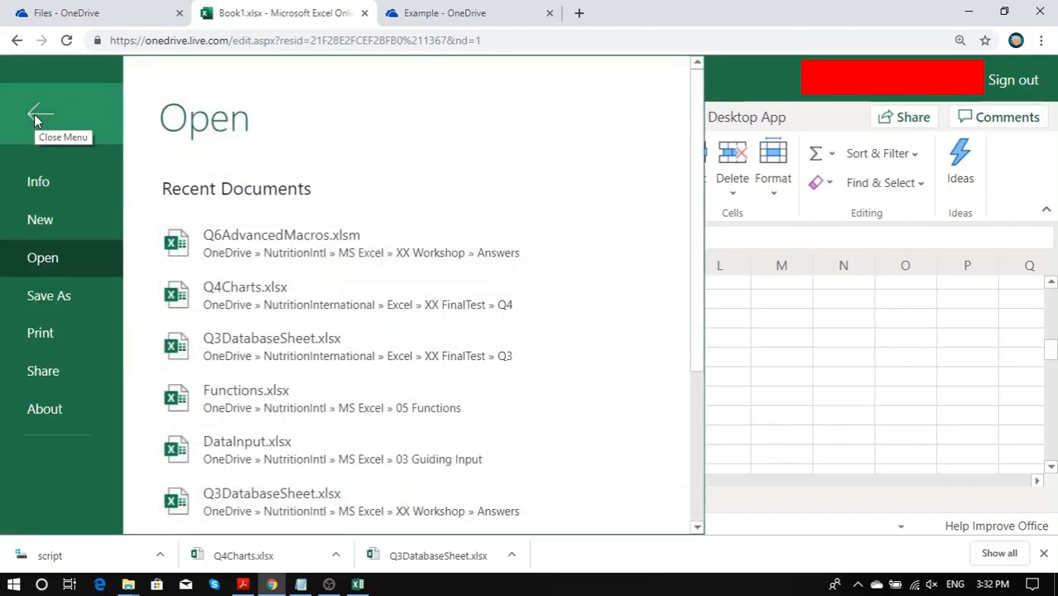
pyautogui.click(58, 298)
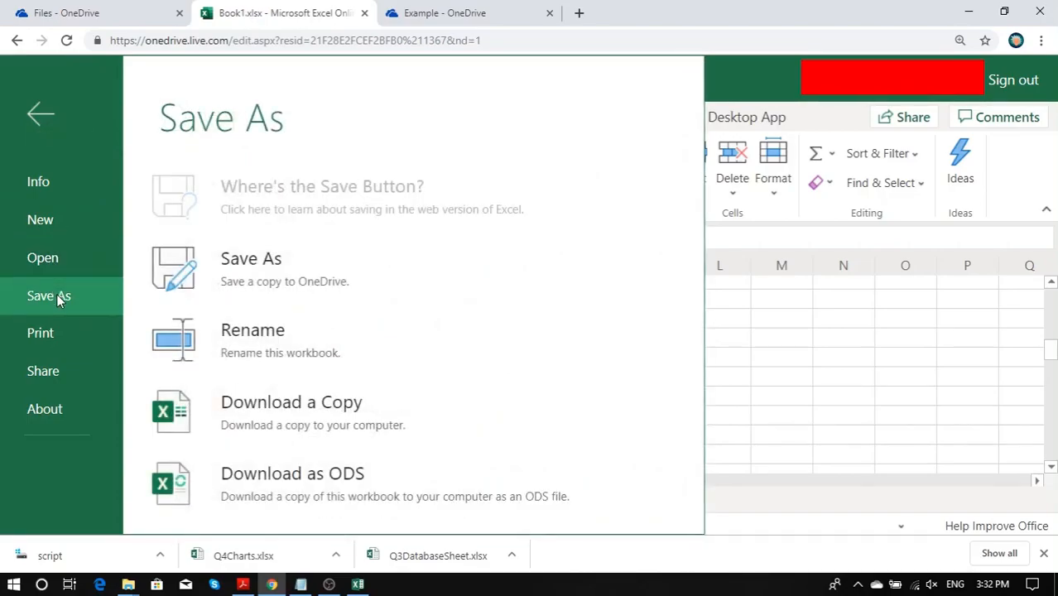
pyautogui.click(235, 412)
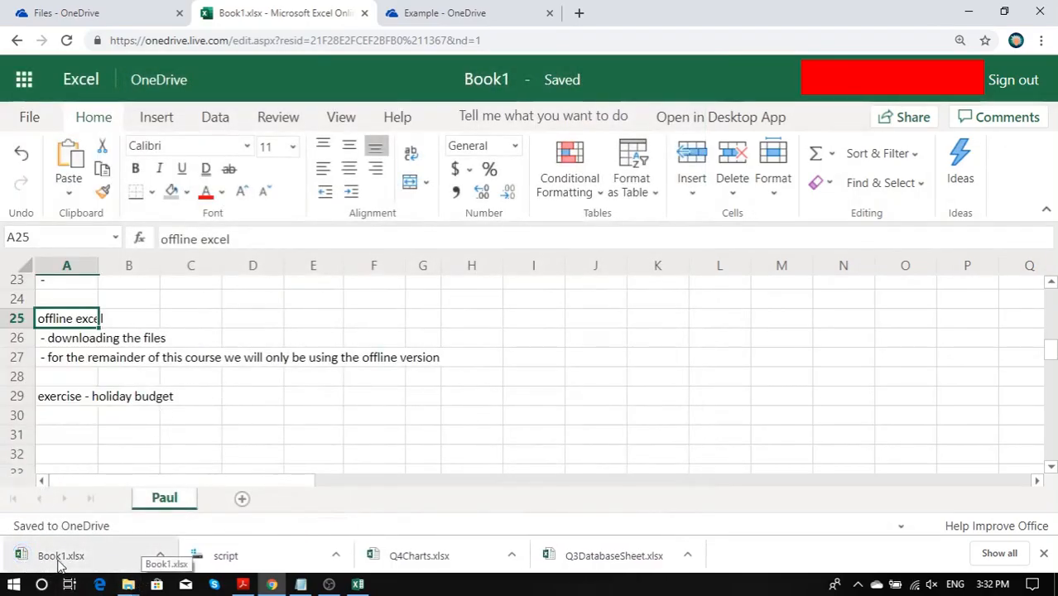
pyautogui.click(161, 558)
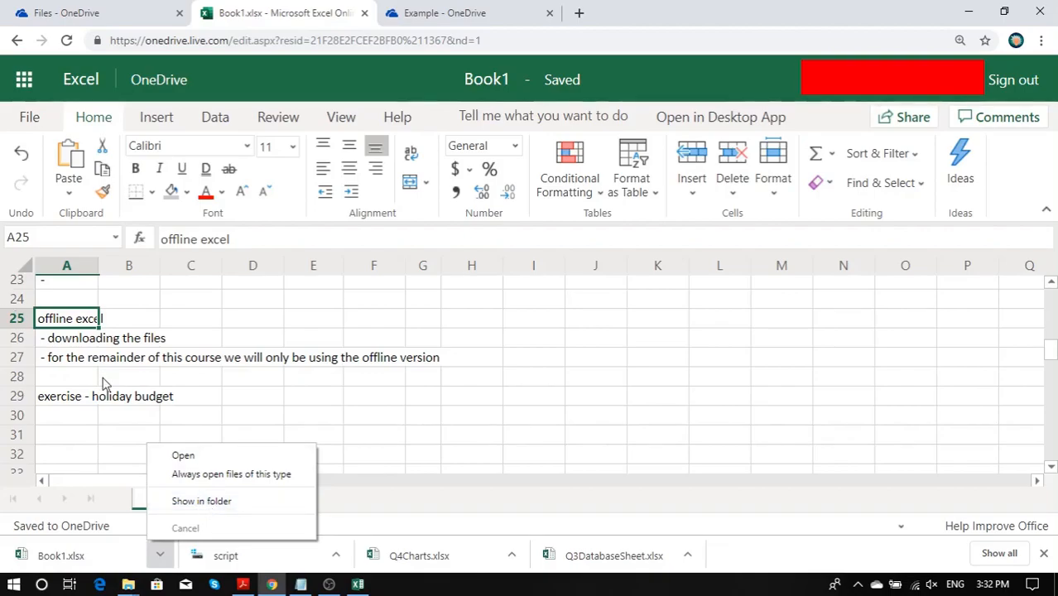
# Strike through the two outline items under "offline excel" in A26 and A27, and select "exercise - holiday budget" in A29
pyautogui.click(76, 343)
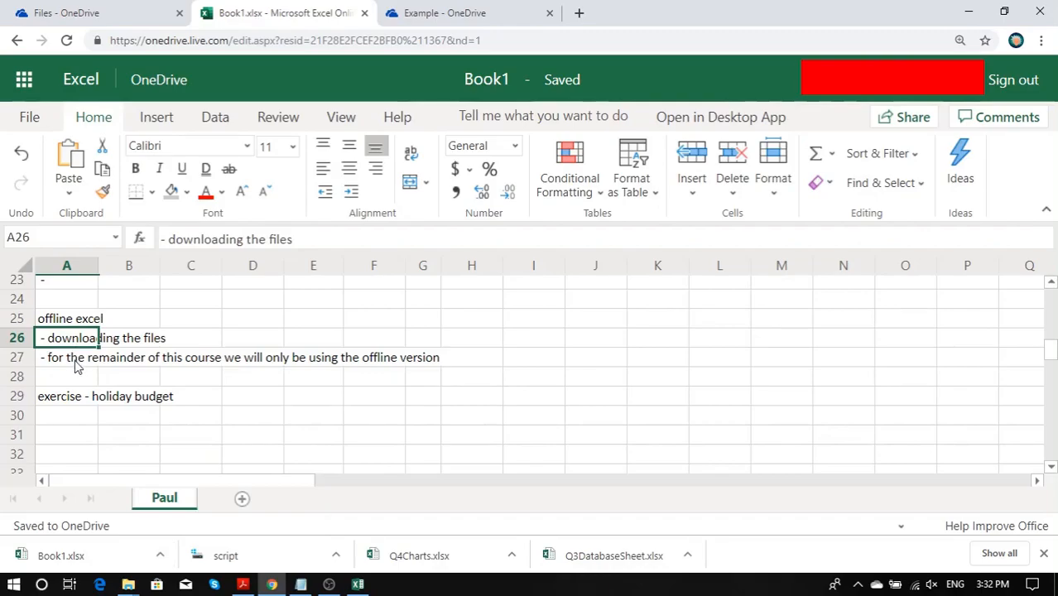
pyautogui.click(77, 362)
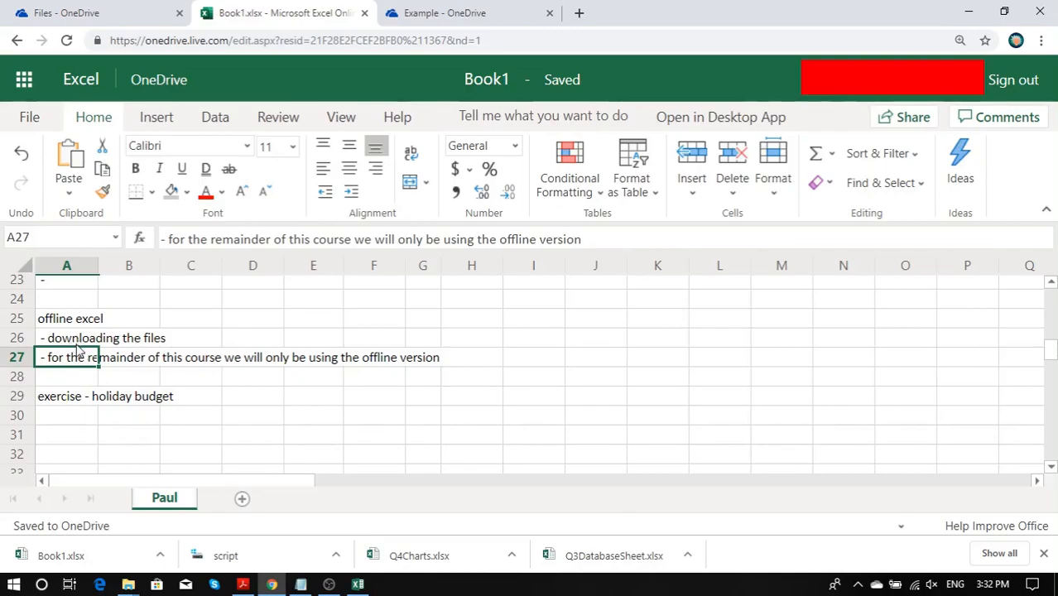
pyautogui.click(83, 340)
pyautogui.scroll(4, 83, 335)
pyautogui.click(230, 173)
pyautogui.scroll(-3, 208, 338)
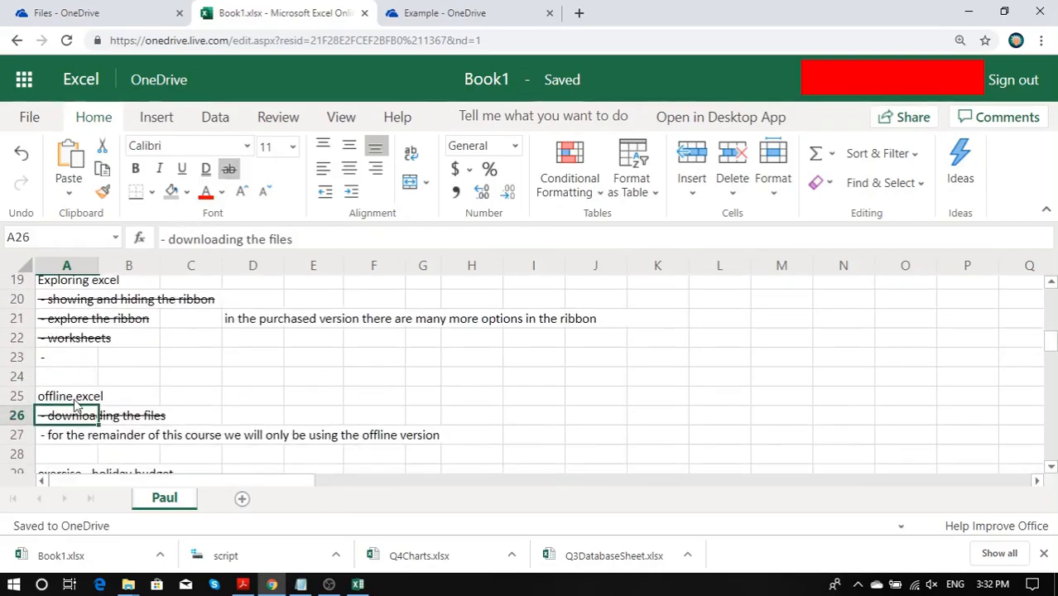
pyautogui.press('Down')
pyautogui.click(232, 170)
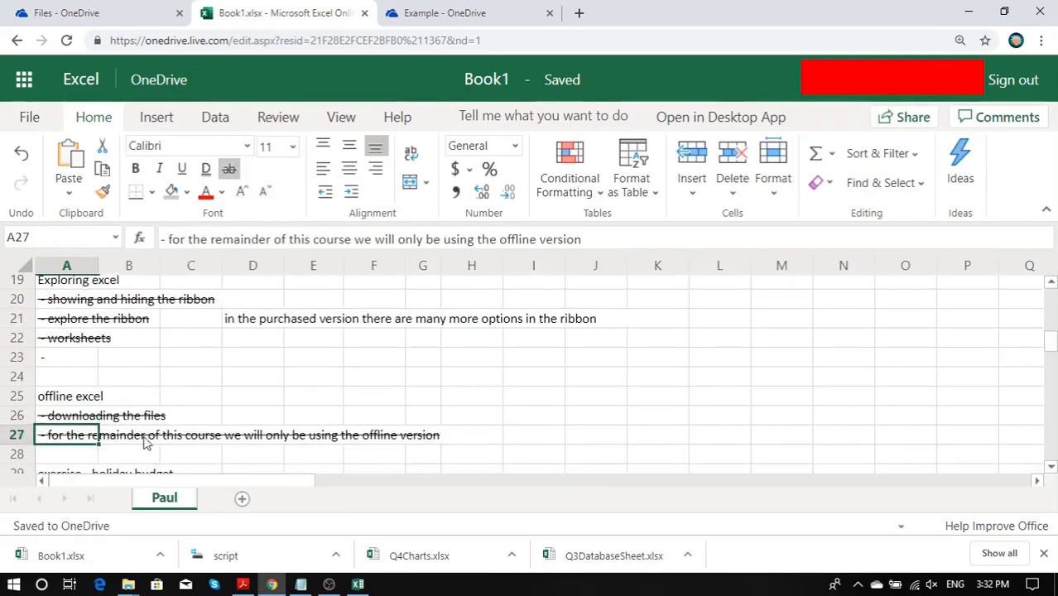
pyautogui.scroll(-2, 87, 390)
pyautogui.click(63, 400)
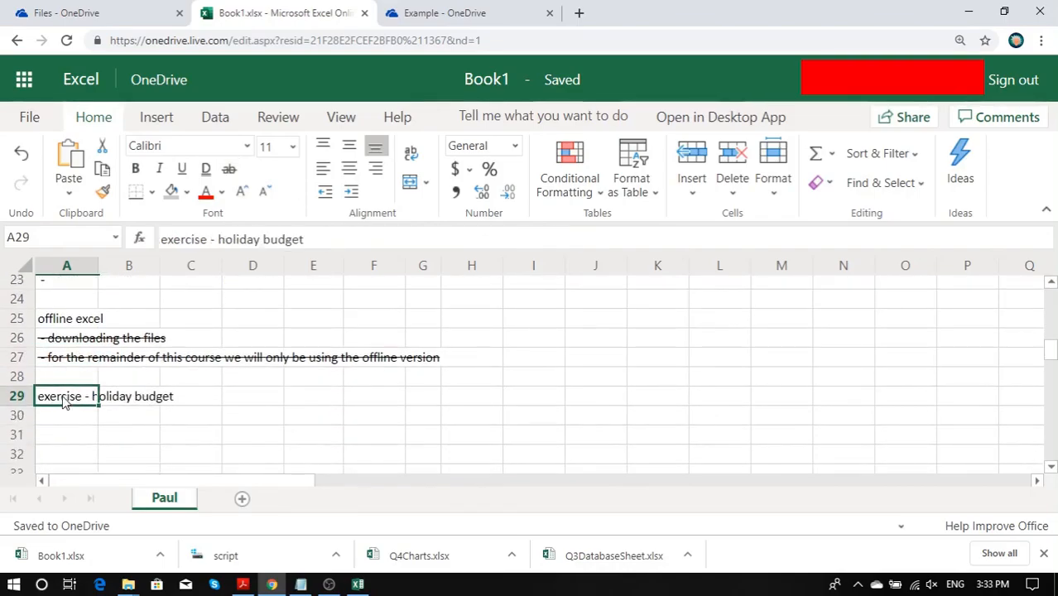